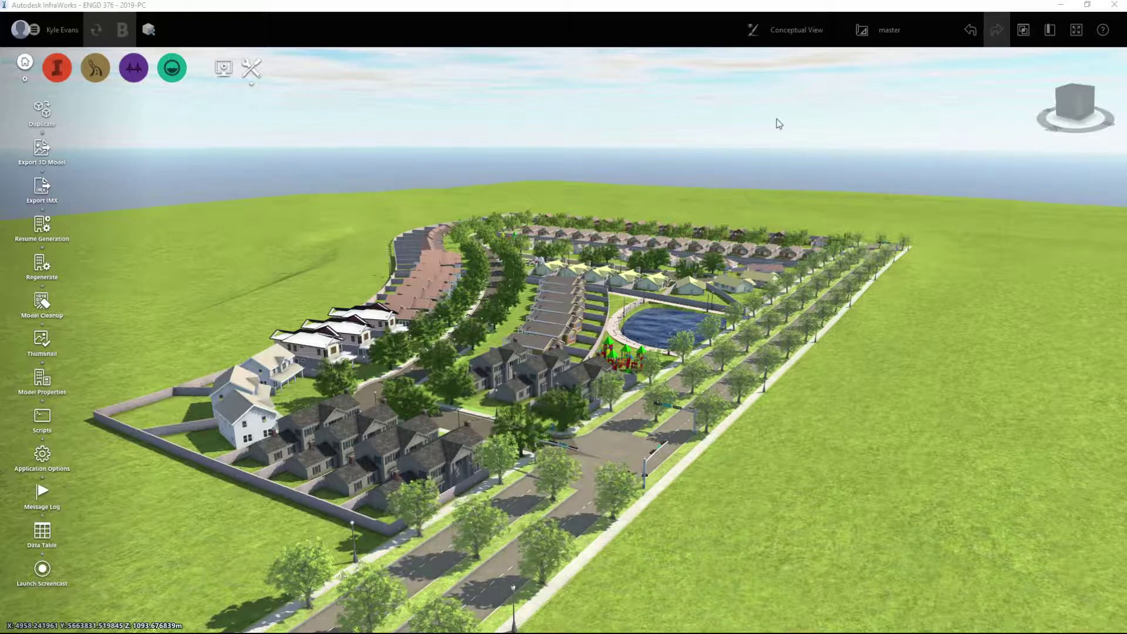
# Open the 3D model file export for the subdivision seen in plan view
pyautogui.moveTo(389, 246); pyautogui.dragTo(388, 325)
pyautogui.moveTo(423, 375); pyautogui.dragTo(403, 508)
pyautogui.scroll(5, 456, 460)
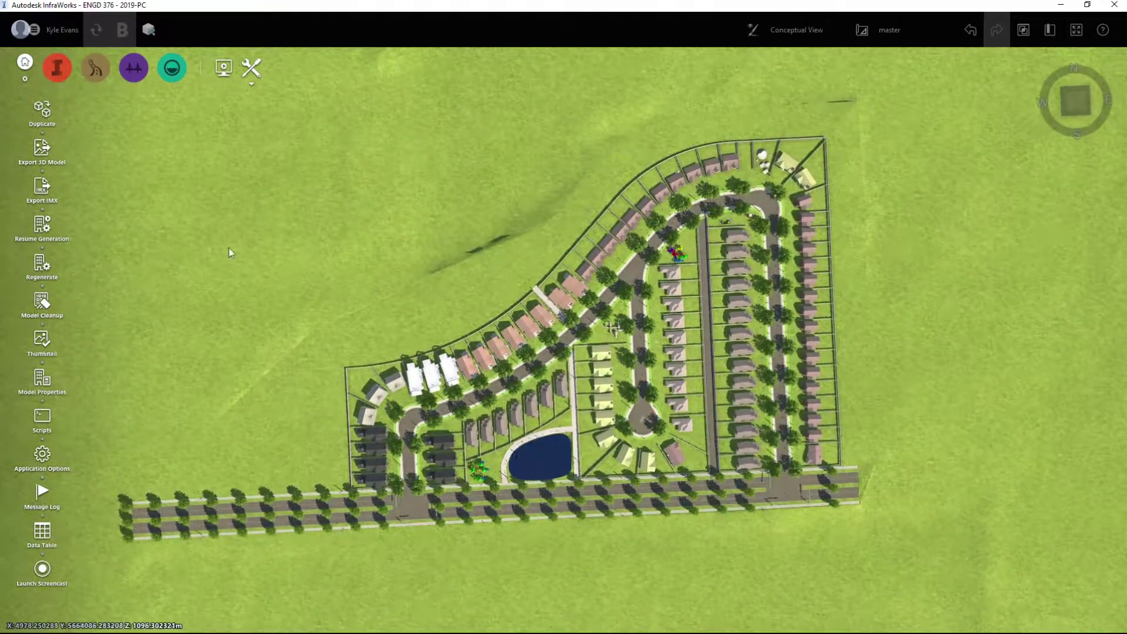
pyautogui.moveTo(869, 321); pyautogui.dragTo(827, 334, button='middle')
pyautogui.moveTo(827, 333)
pyautogui.mouseDown()
pyautogui.moveTo(822, 344)
pyautogui.moveTo(825, 335)
pyautogui.mouseUp()
pyautogui.moveTo(549, 491); pyautogui.dragTo(544, 502)
pyautogui.moveTo(394, 259); pyautogui.dragTo(431, 257, button='middle')
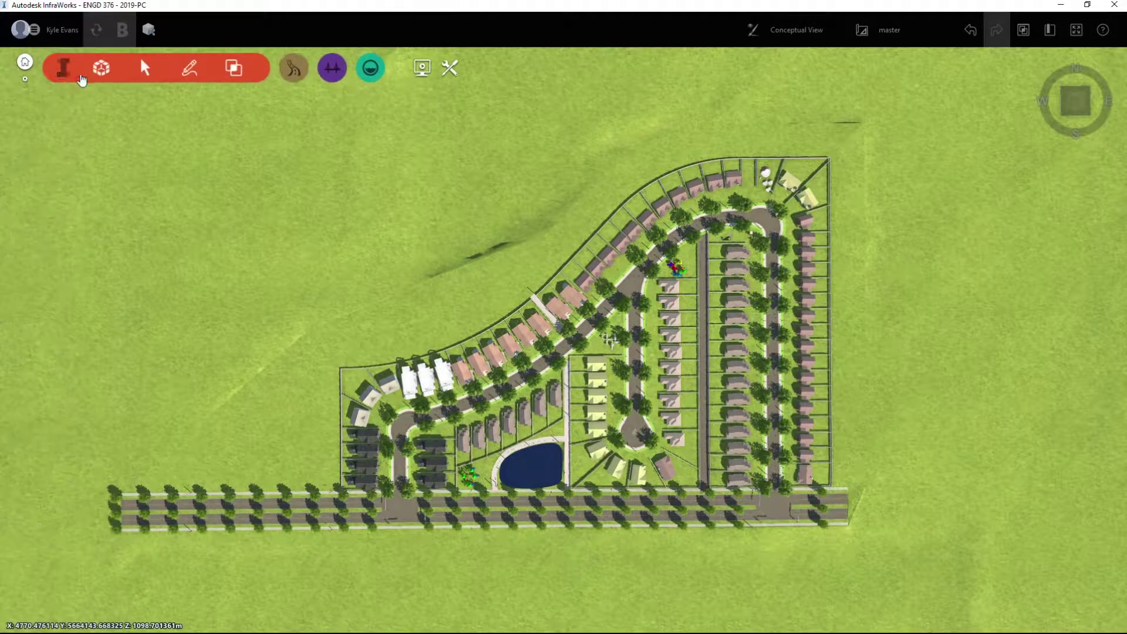
pyautogui.click(250, 71)
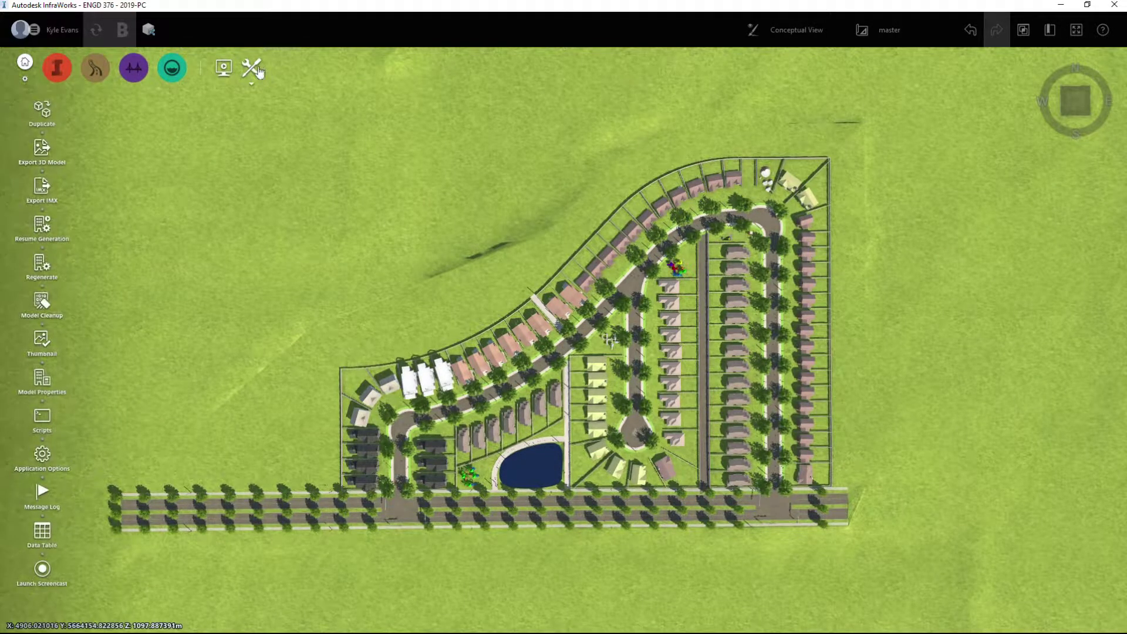
pyautogui.click(42, 150)
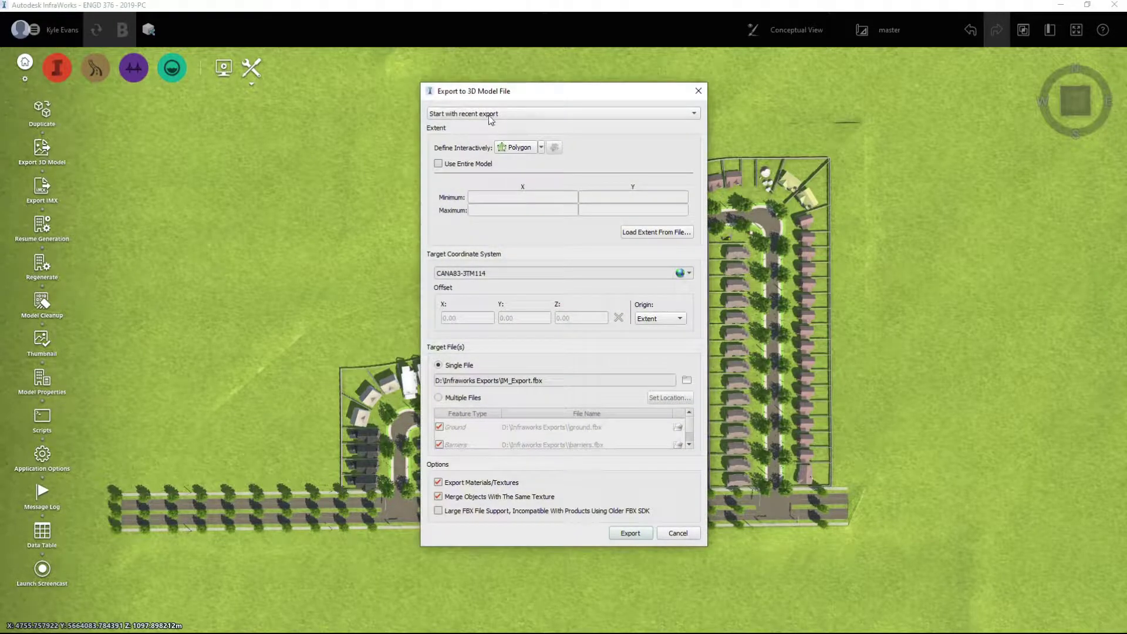
pyautogui.click(489, 115)
pyautogui.moveTo(482, 92); pyautogui.dragTo(422, 71)
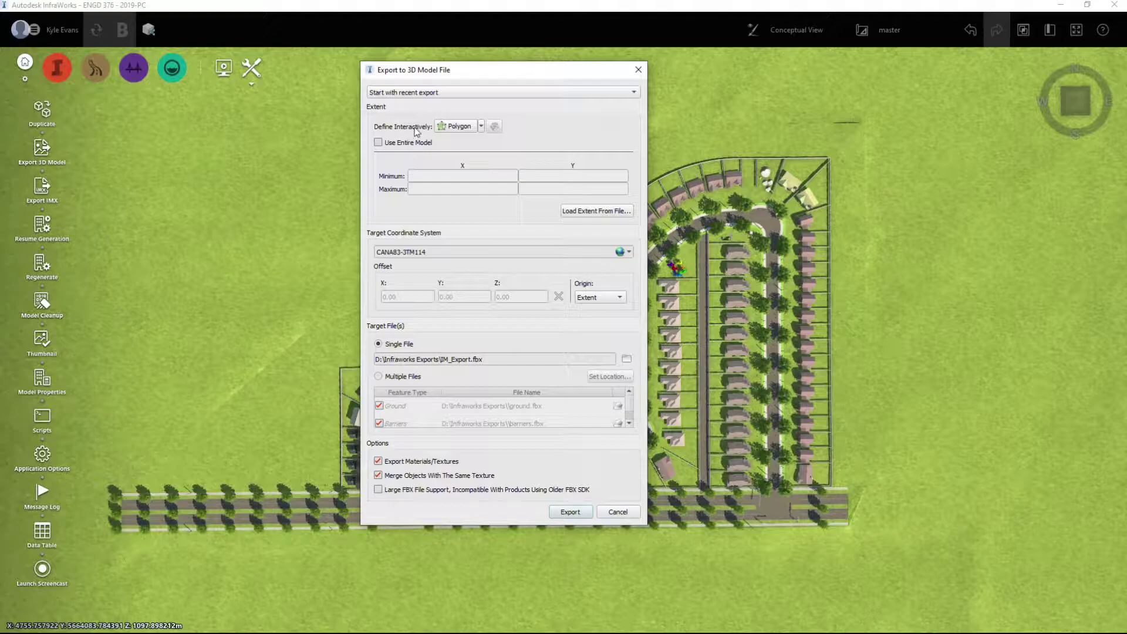
# Define the export extent with an interactive polygon around all houses, the pond and the adjoining stretch of main road
pyautogui.click(480, 126)
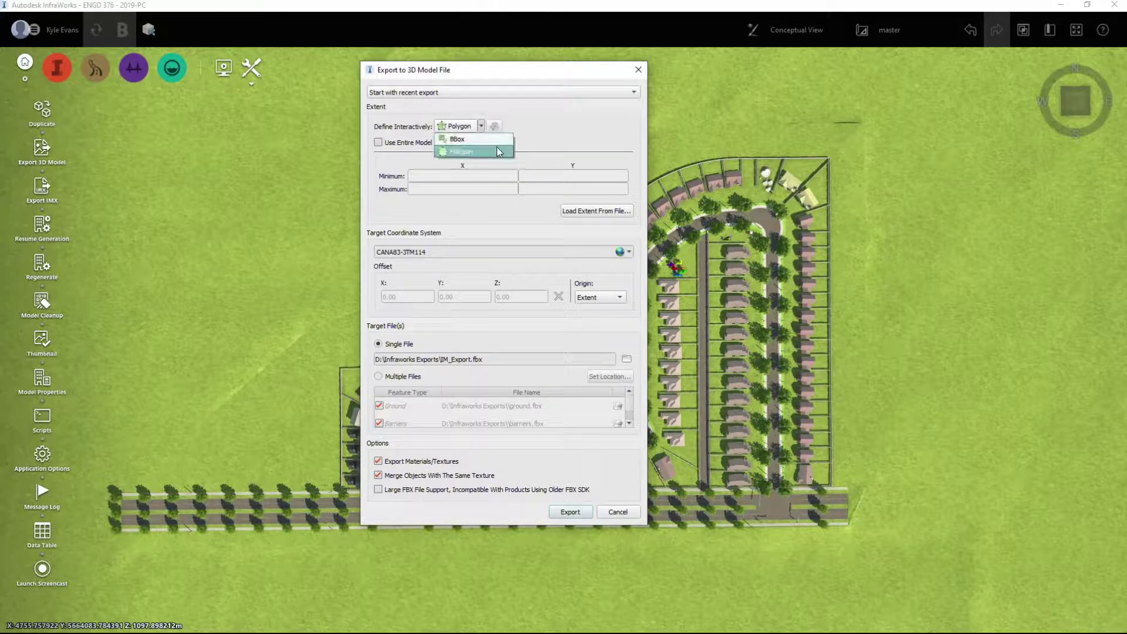
pyautogui.click(493, 151)
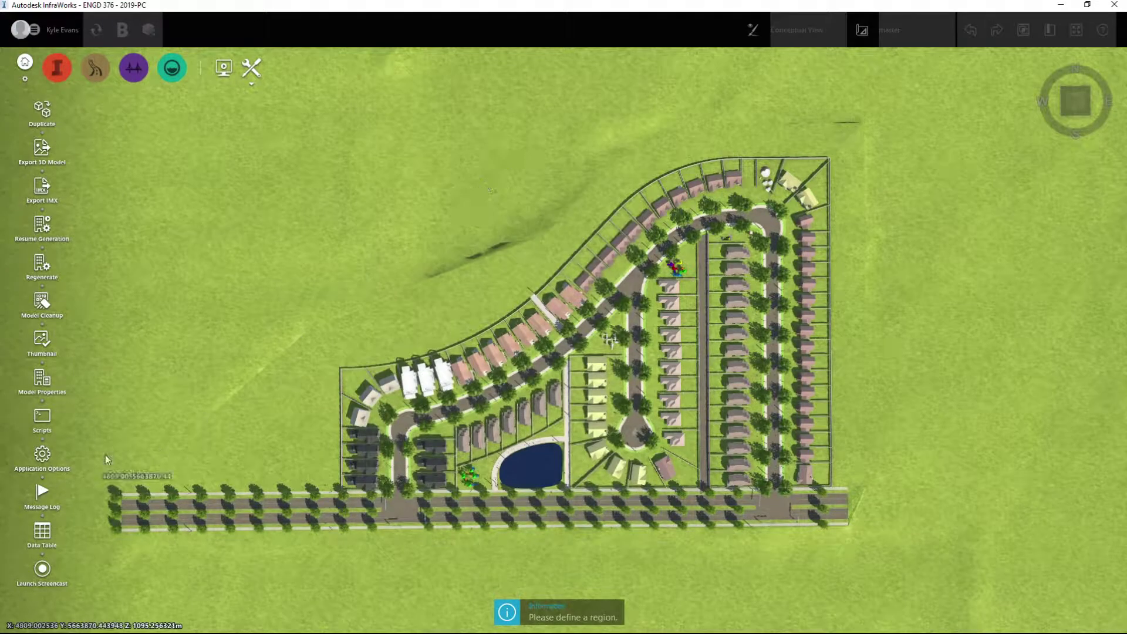
pyautogui.click(310, 460)
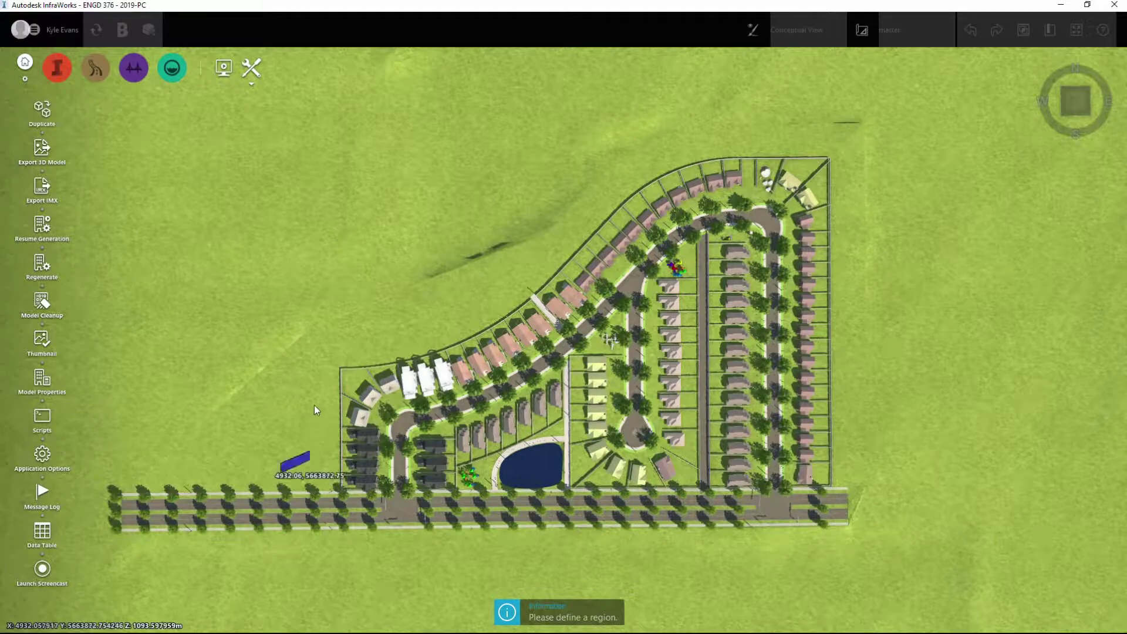
pyautogui.click(314, 353)
pyautogui.click(423, 326)
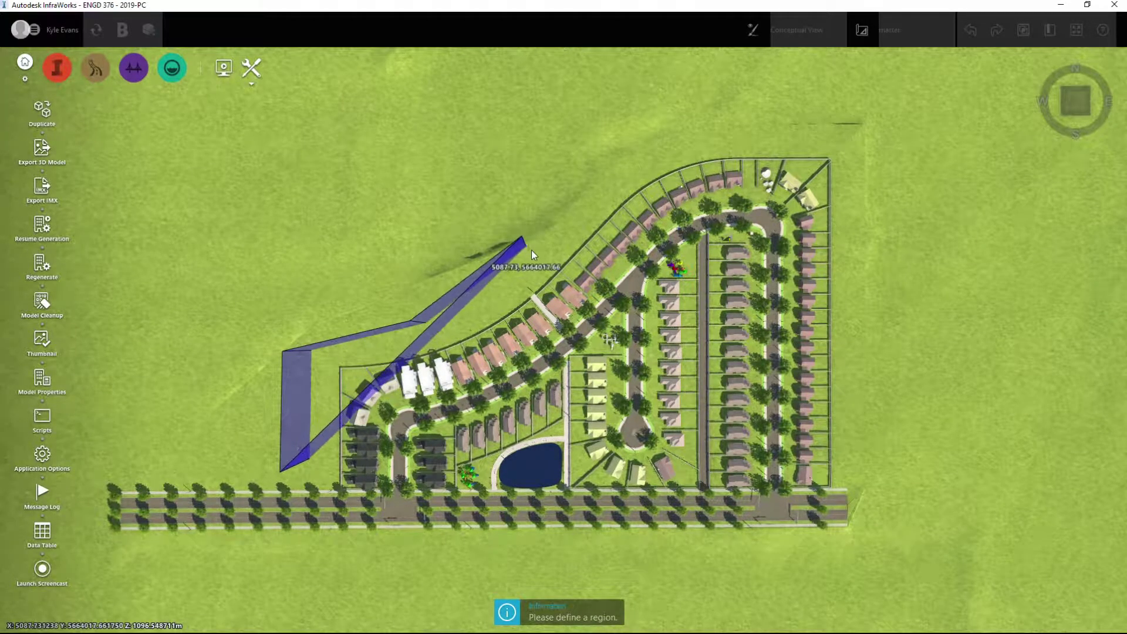
pyautogui.click(626, 165)
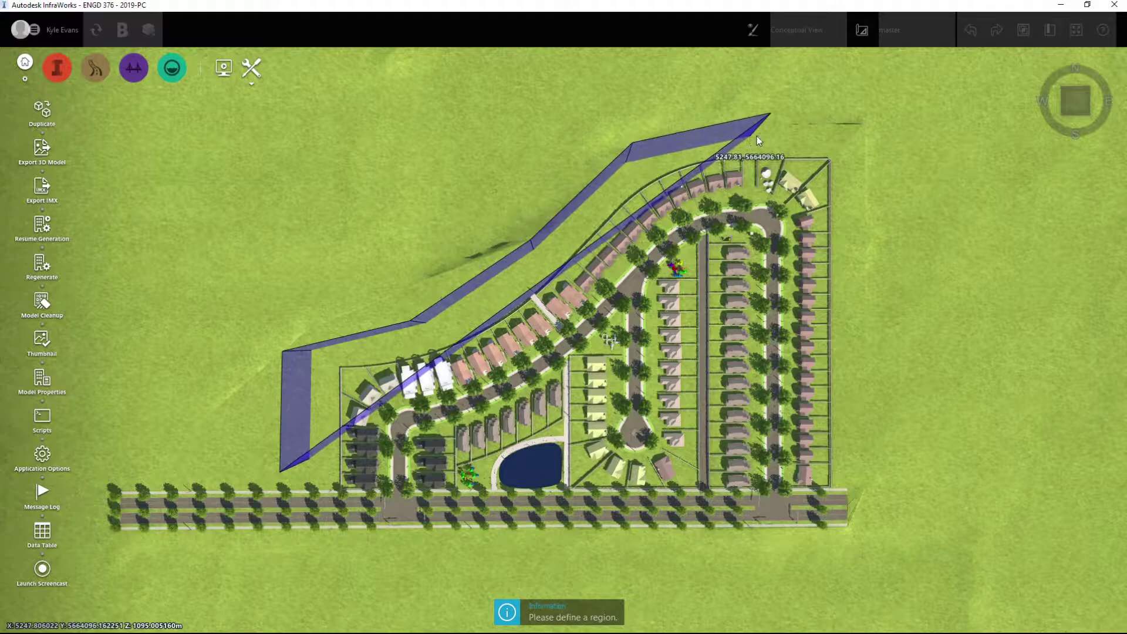
pyautogui.click(756, 137)
pyautogui.click(853, 151)
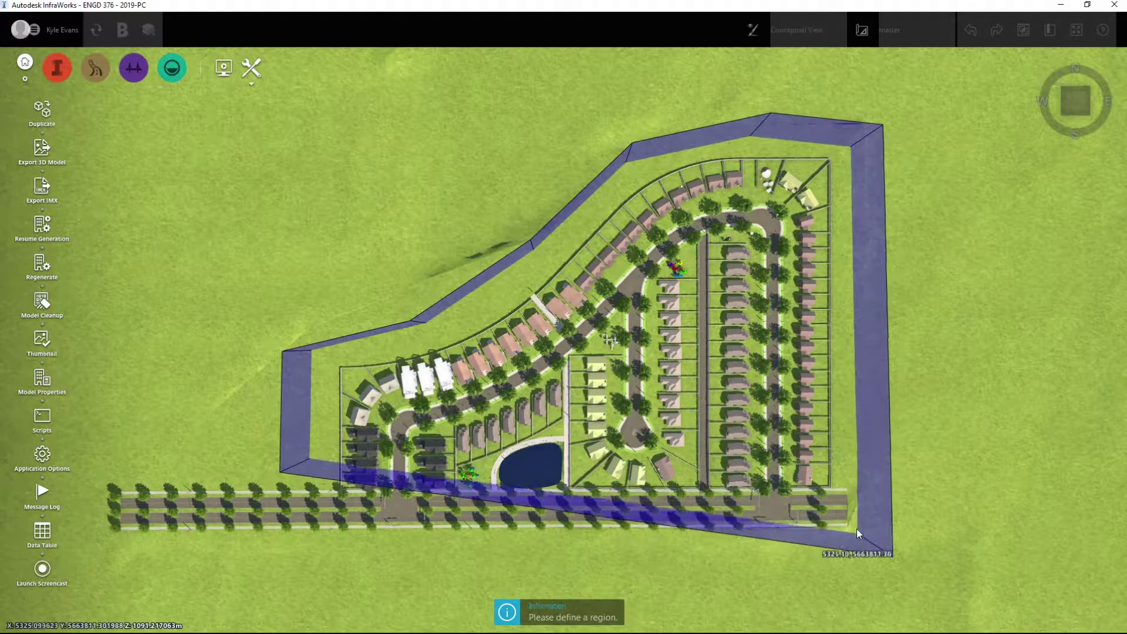
pyautogui.click(857, 535)
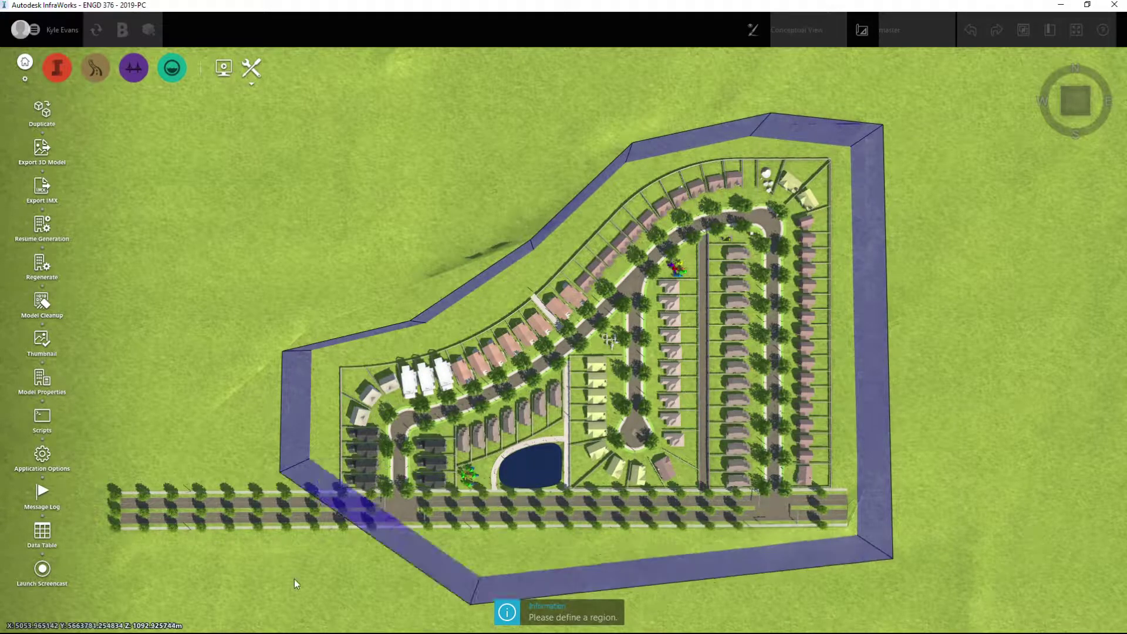
pyautogui.doubleClick(309, 551)
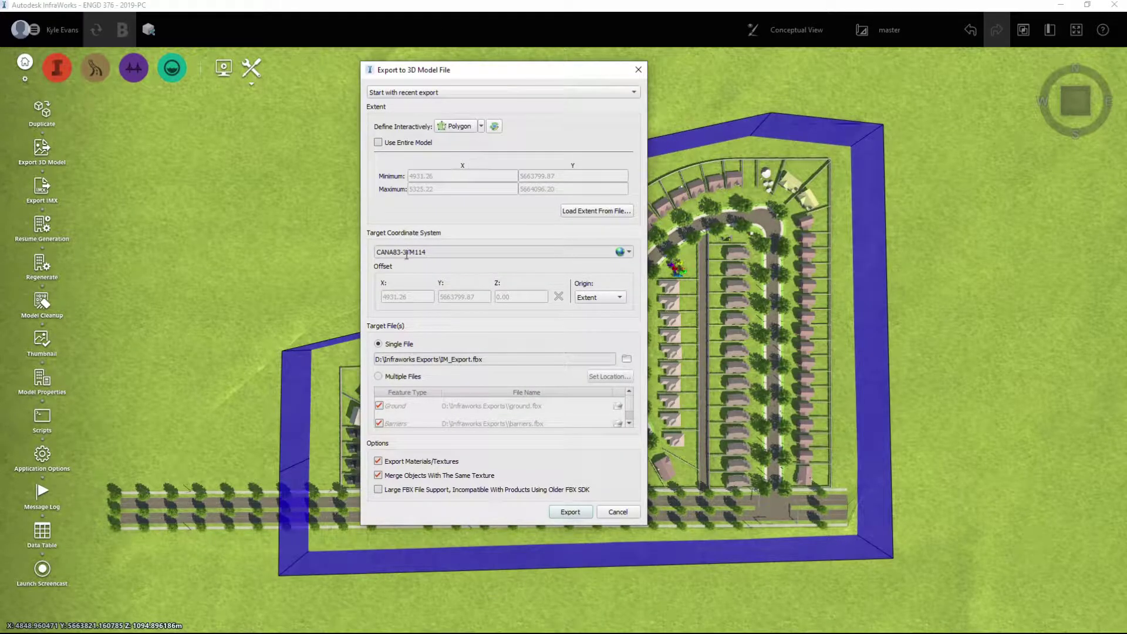
pyautogui.moveTo(479, 253); pyautogui.dragTo(305, 231)
pyautogui.moveTo(452, 85); pyautogui.dragTo(565, 85)
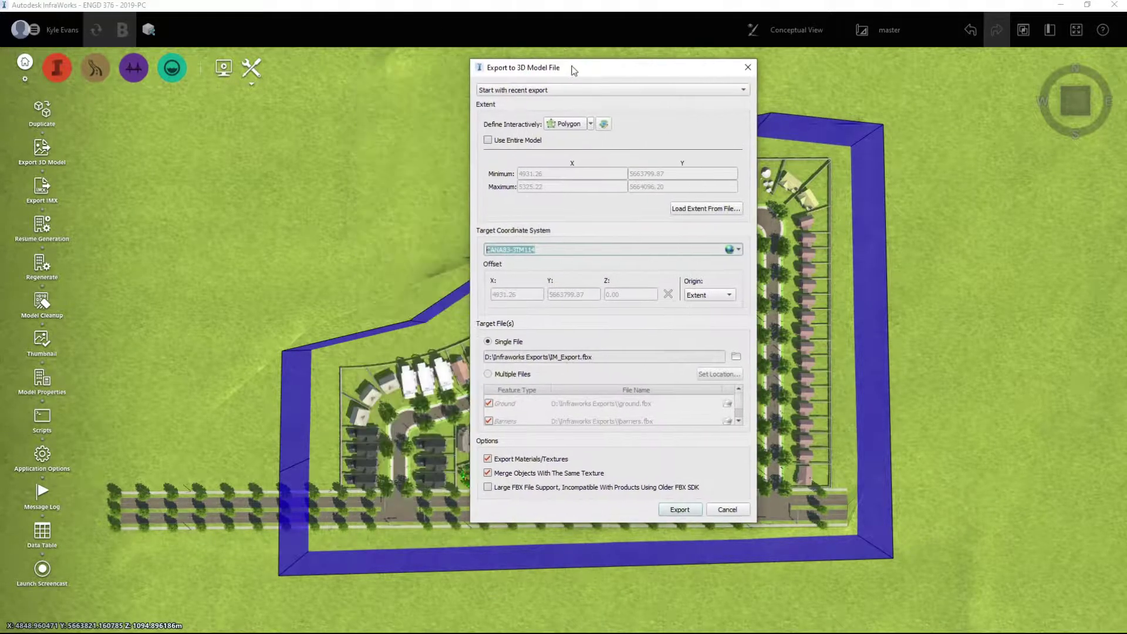
pyautogui.doubleClick(574, 254)
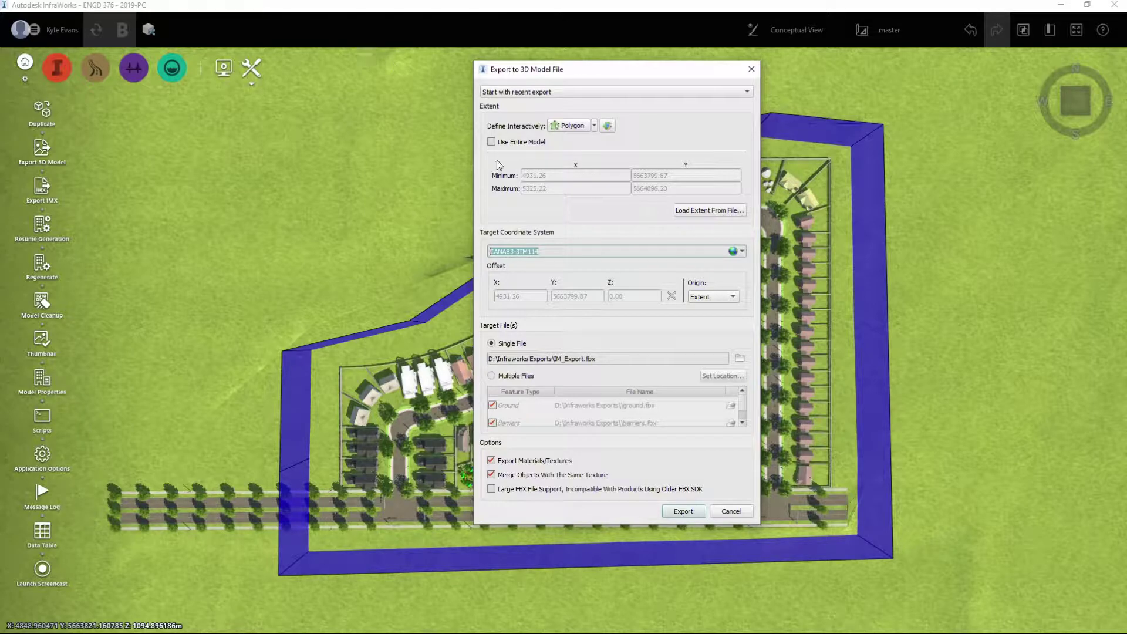
# Rename the single target file to Subdivision.fbx in the D:\Infraworks Exports folder
pyautogui.click(624, 356)
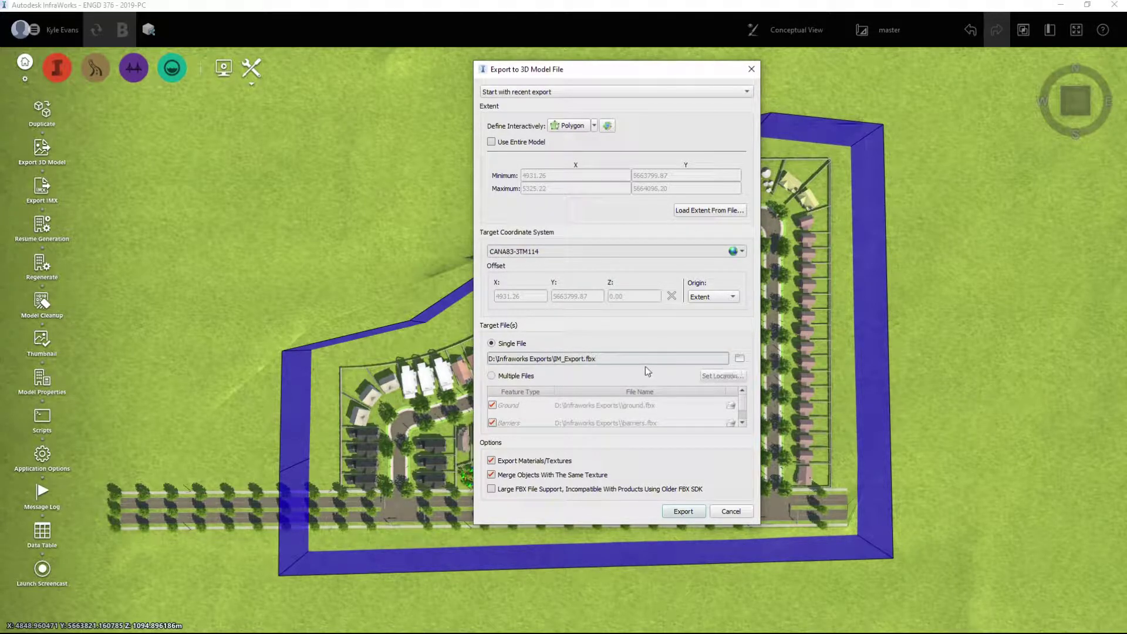
pyautogui.tripleClick(646, 359)
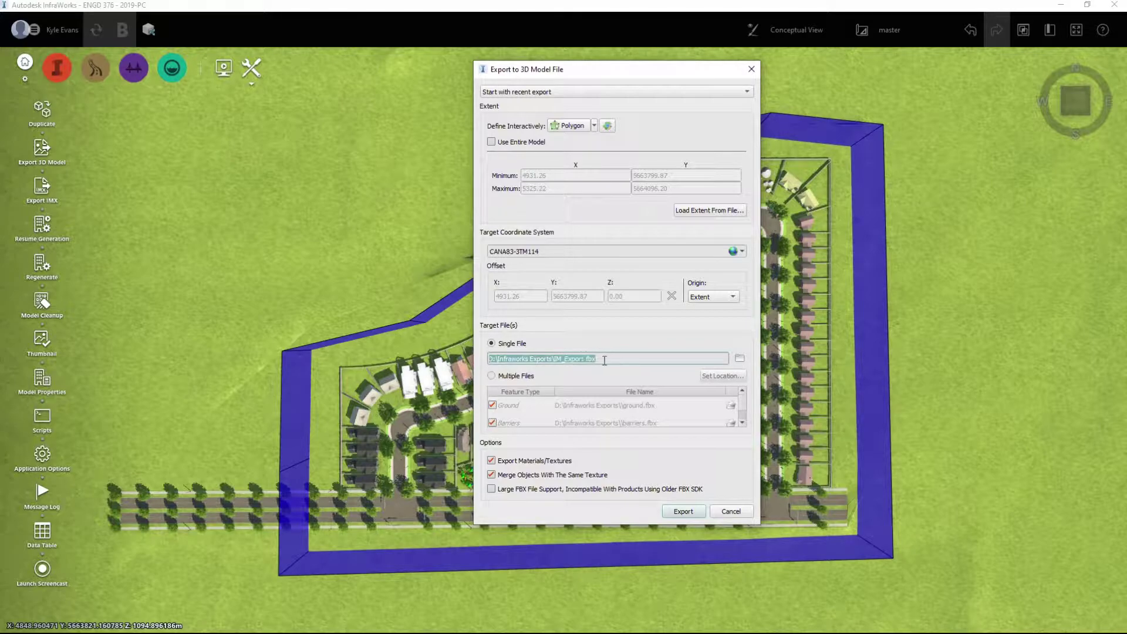
pyautogui.click(582, 357)
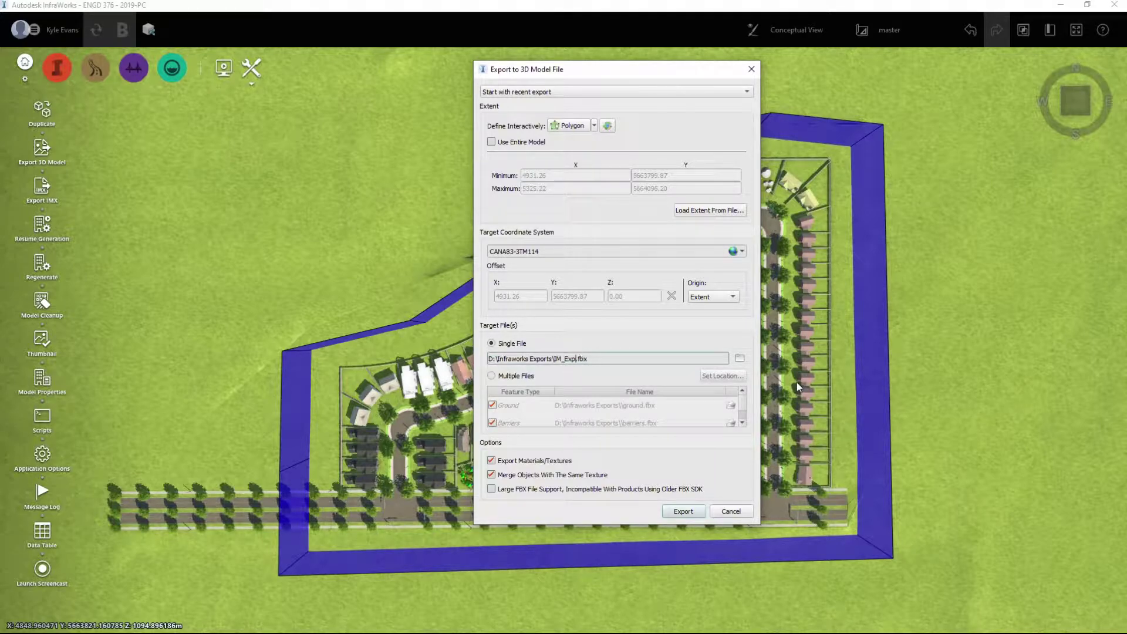
pyautogui.press('BackSpace')
pyautogui.press('BackSpace')
pyautogui.press('BackSpace')
pyautogui.press('BackSpace')
# Keep the single-file target after trying the multiple-files option, and export the 3D model
pyautogui.click(516, 376)
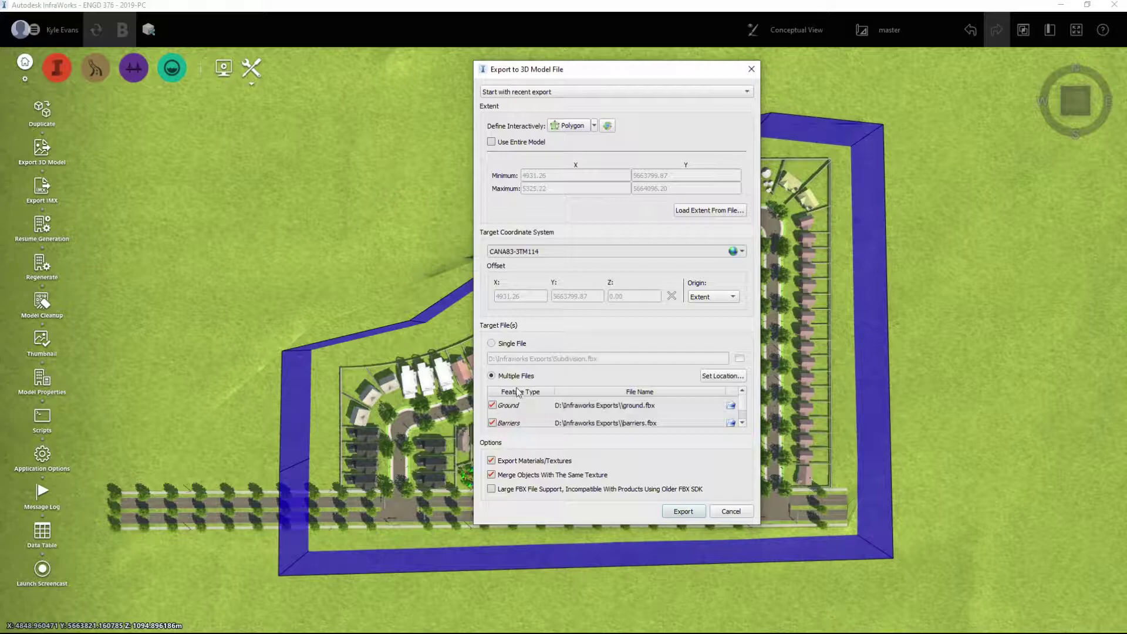
pyautogui.click(499, 343)
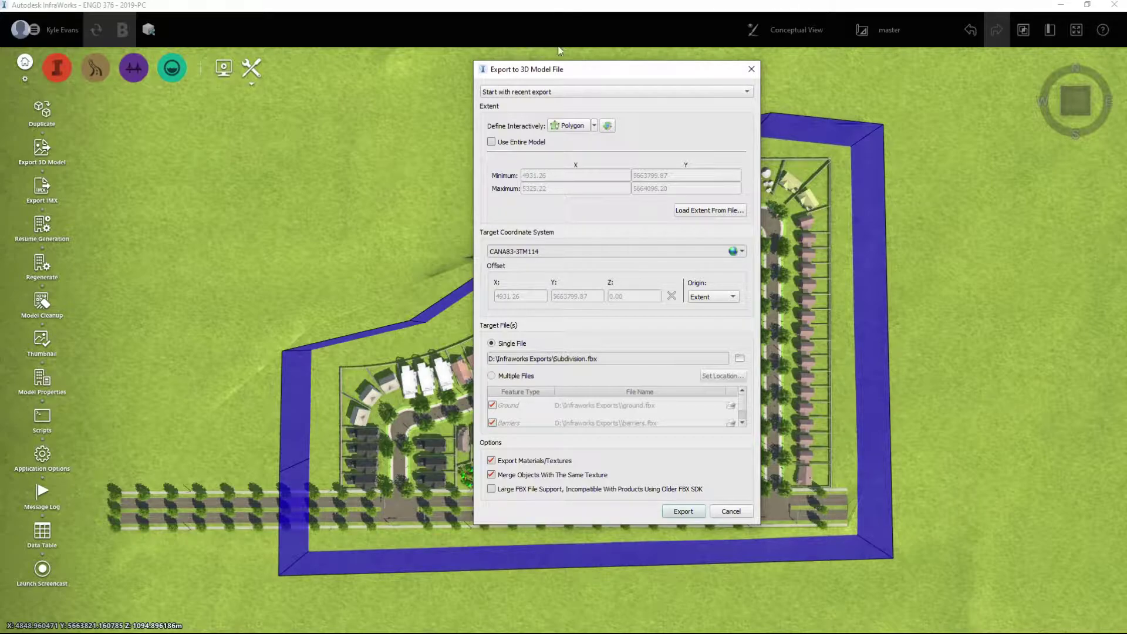
pyautogui.click(685, 512)
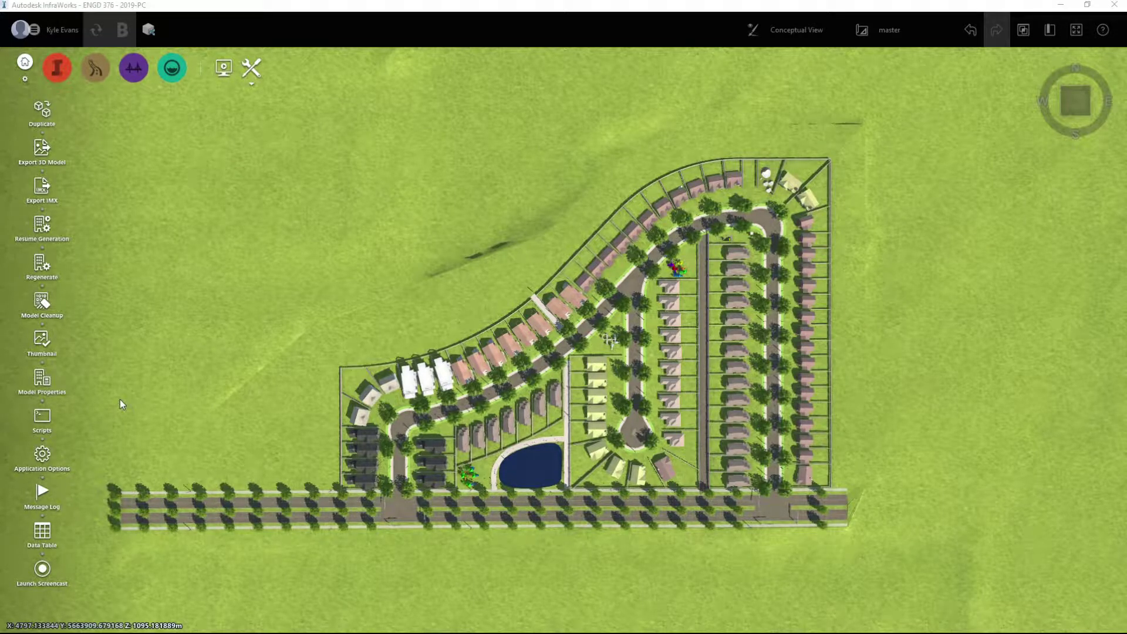
# Switch to the web browser and look over the Twinmotion product page on the Unreal Engine site
pyautogui.moveTo(291, 385); pyautogui.dragTo(328, 141)
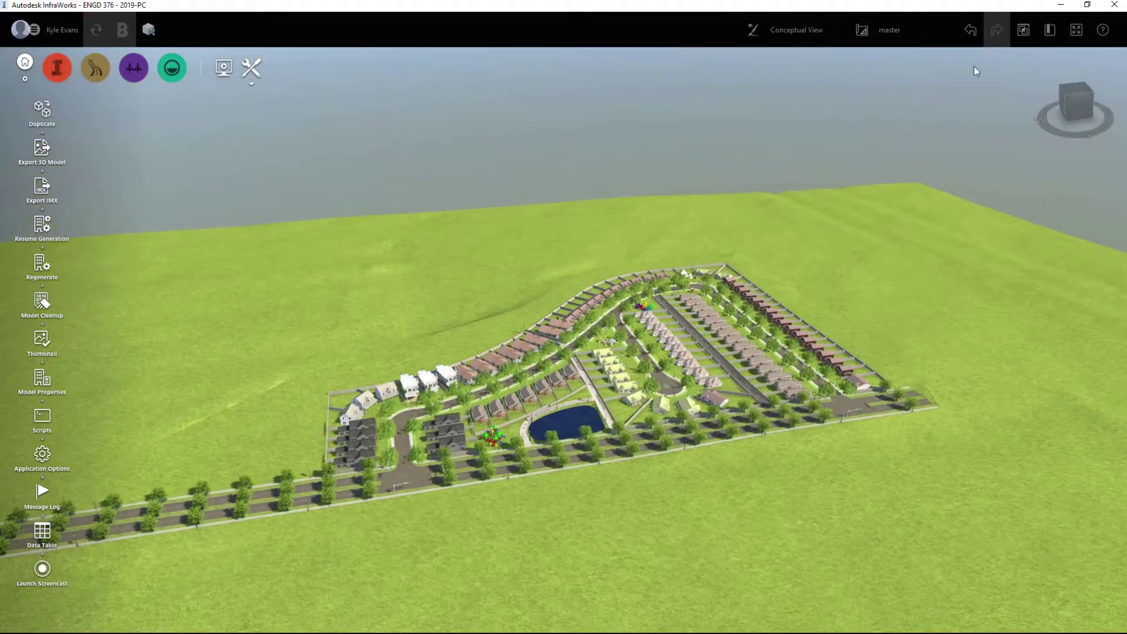
pyautogui.click(1114, 4)
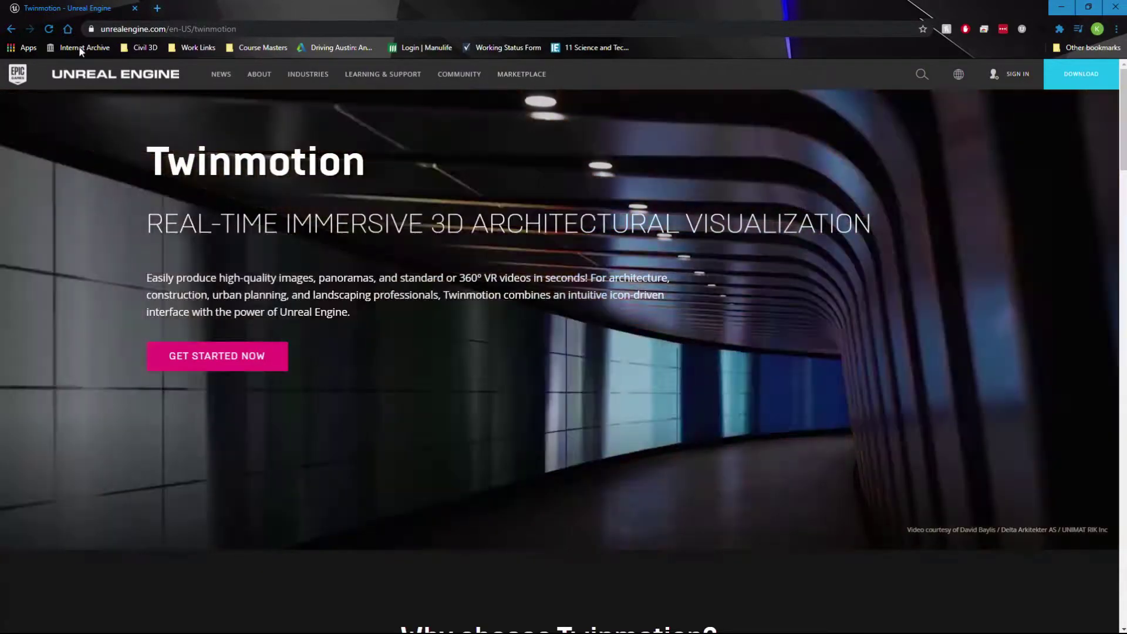
pyautogui.scroll(-6, 630, 423)
pyautogui.scroll(-4, 616, 405)
pyautogui.scroll(10, 607, 390)
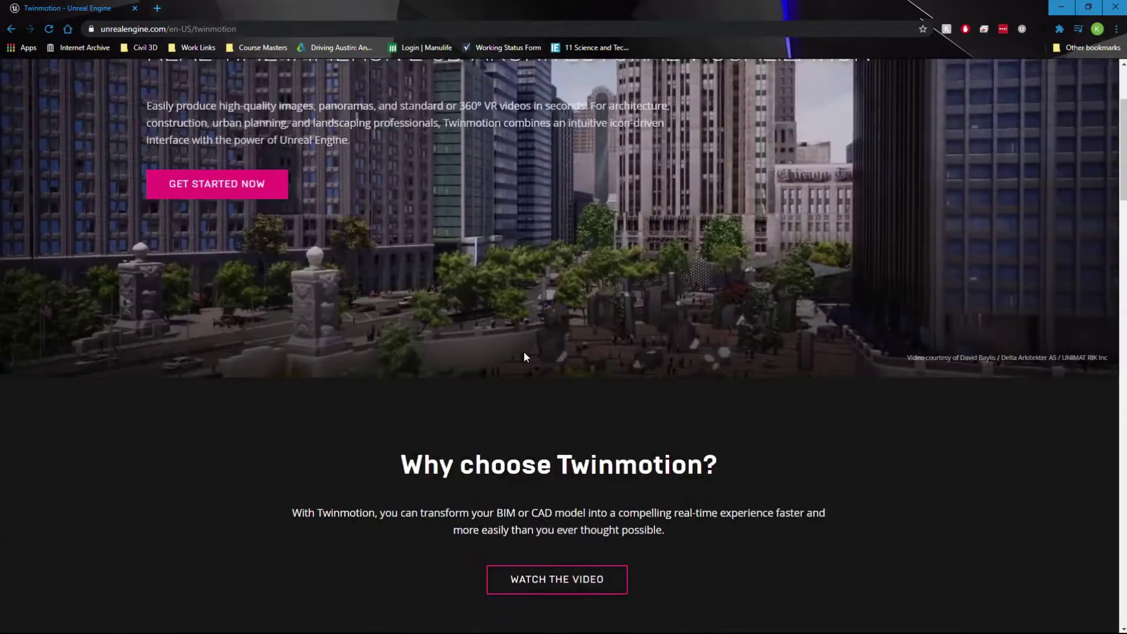
# Open the Twinmotion licensing page and examine the trial, commercial and education license options
pyautogui.click(226, 361)
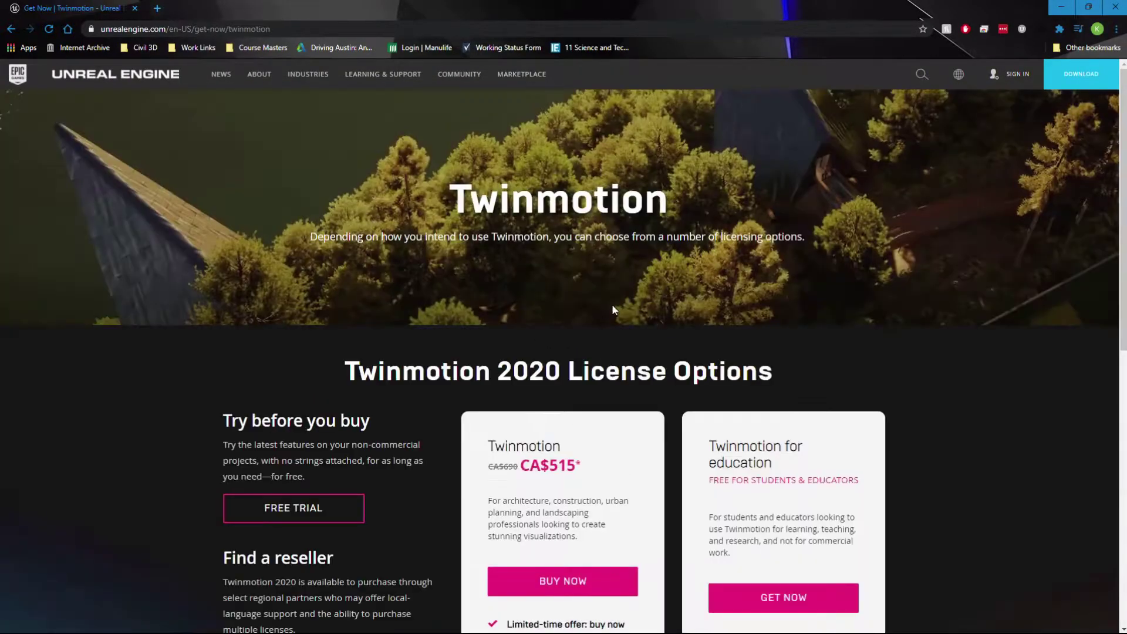
pyautogui.scroll(-3, 291, 489)
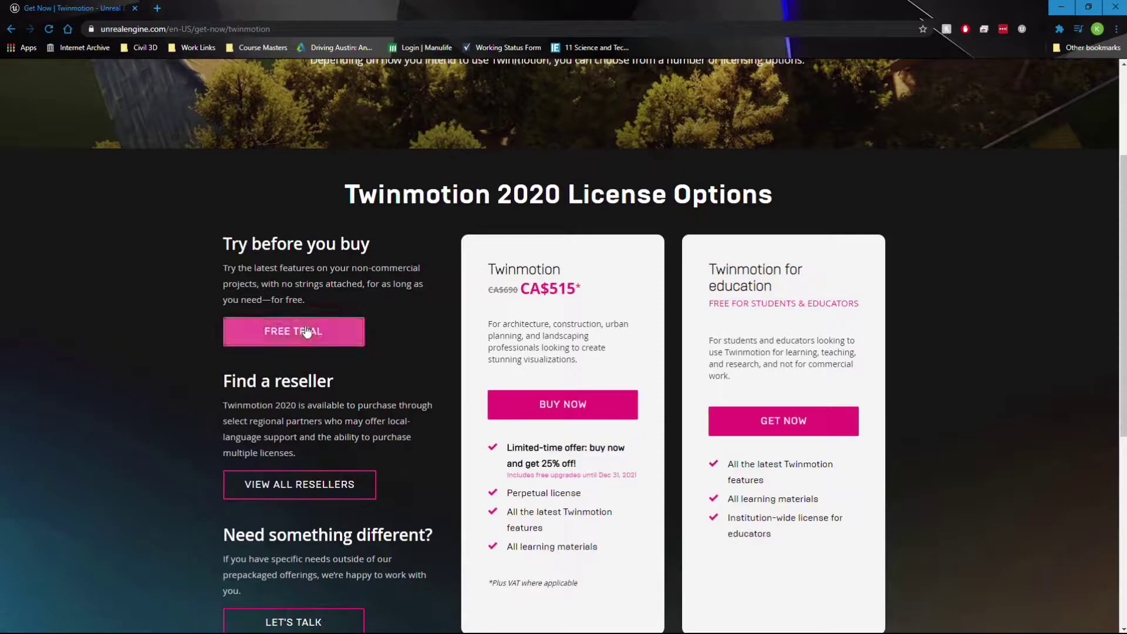
pyautogui.scroll(3, 307, 333)
pyautogui.scroll(-5, 311, 334)
pyautogui.scroll(5, 377, 298)
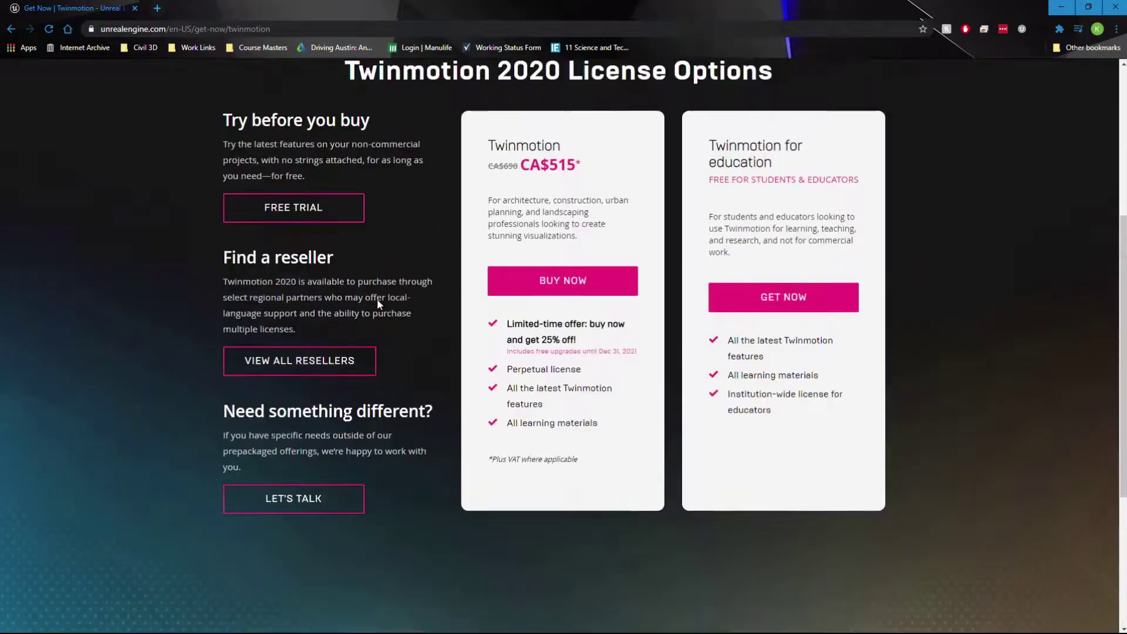
pyautogui.scroll(-5, 319, 504)
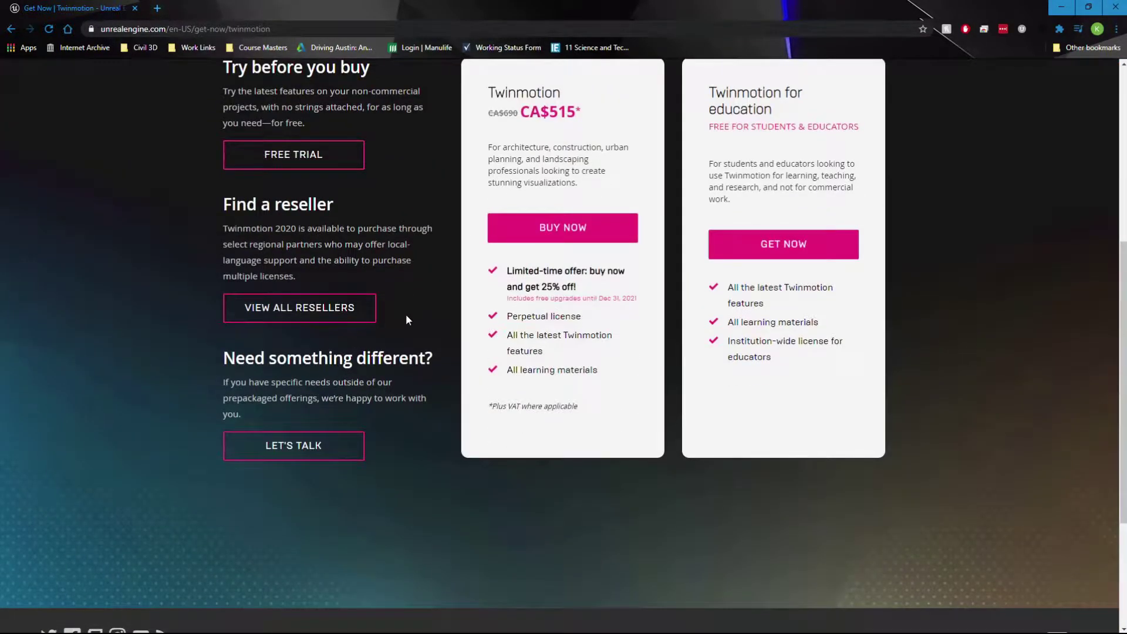
pyautogui.scroll(5, 406, 314)
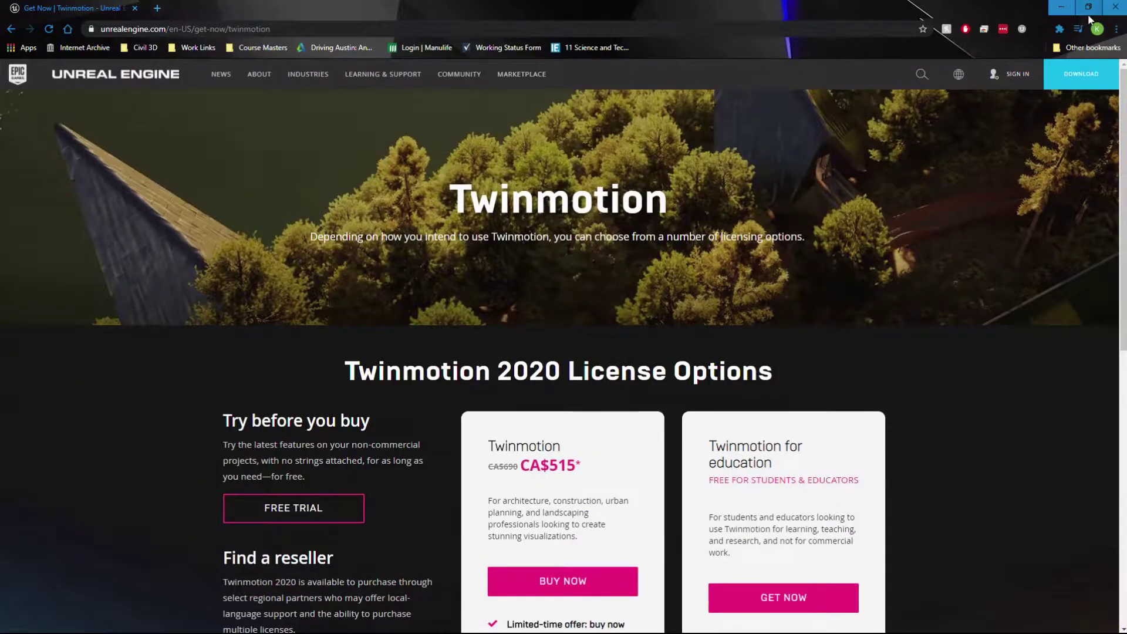
# Switch to the Epic Games Launcher, select the version Twinmotion 2020.1 and launch it
pyautogui.click(1064, 7)
pyautogui.moveTo(383, 157); pyautogui.dragTo(443, 152)
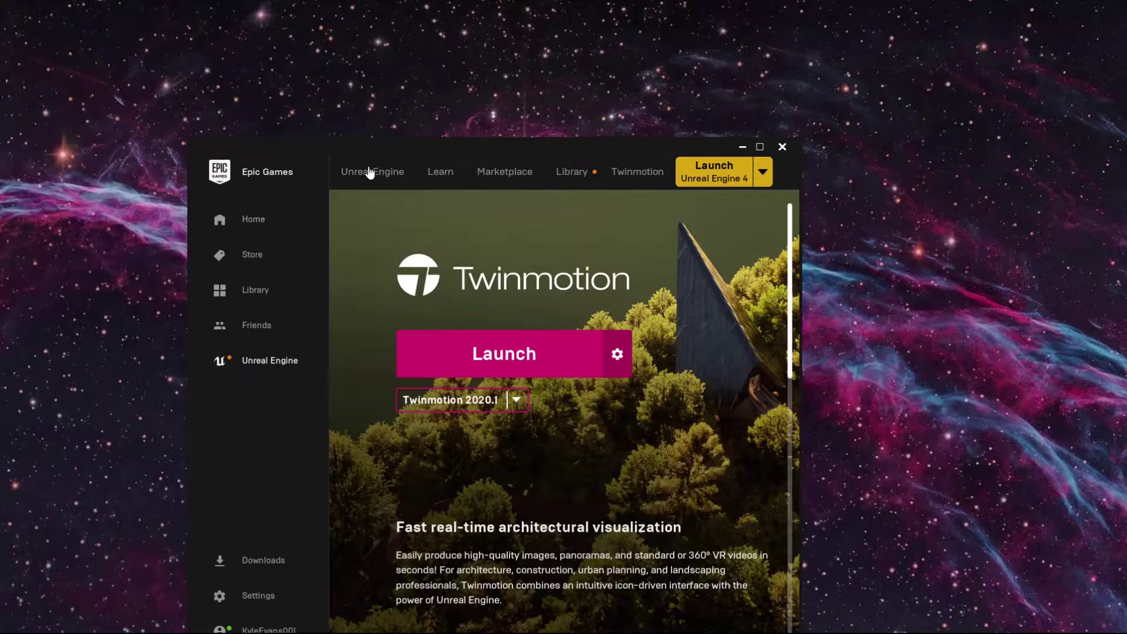
pyautogui.click(639, 174)
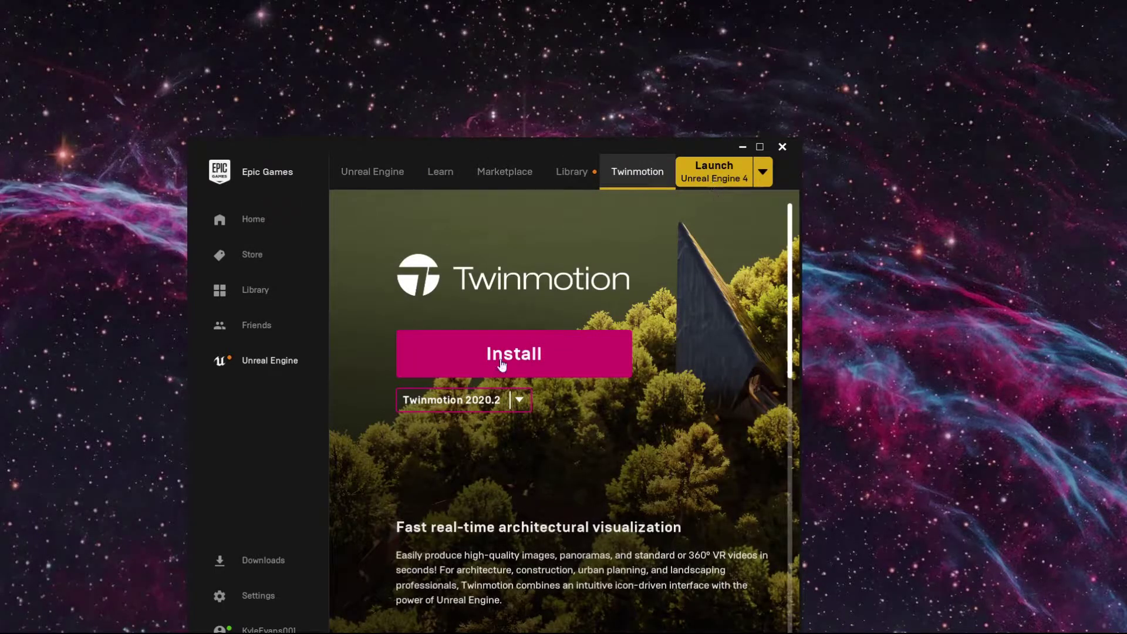
pyautogui.click(519, 401)
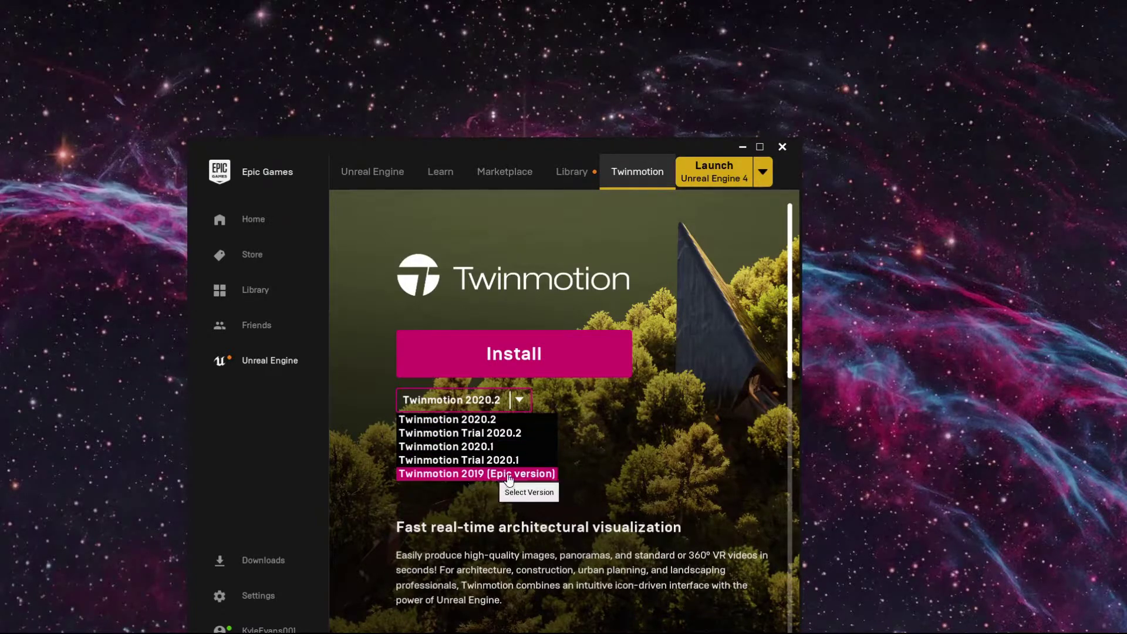
pyautogui.click(479, 446)
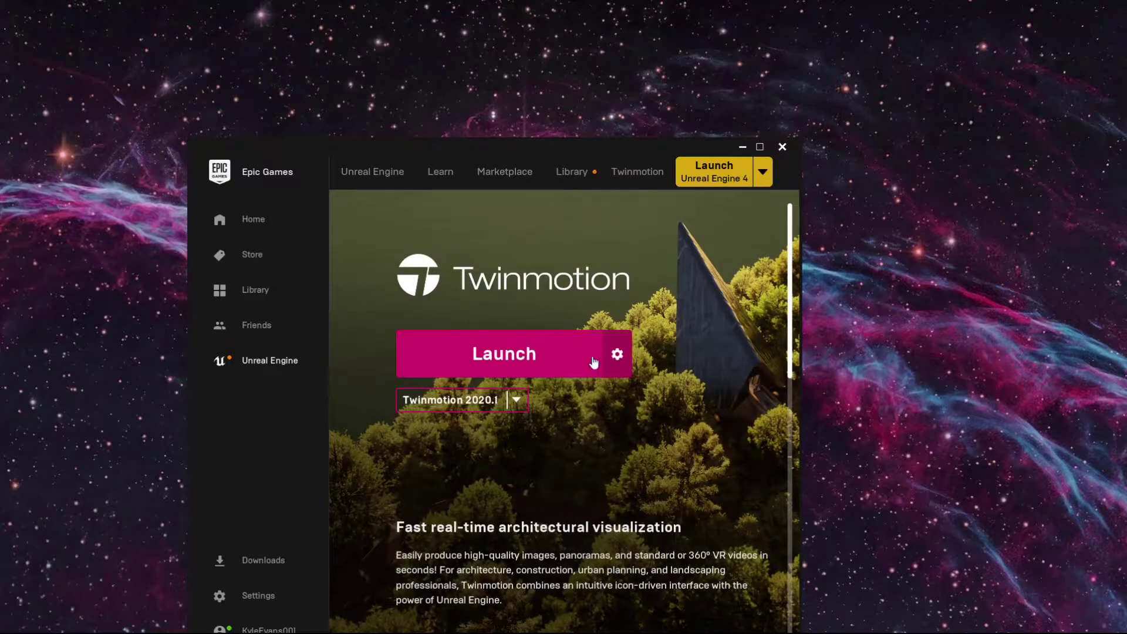
pyautogui.click(544, 364)
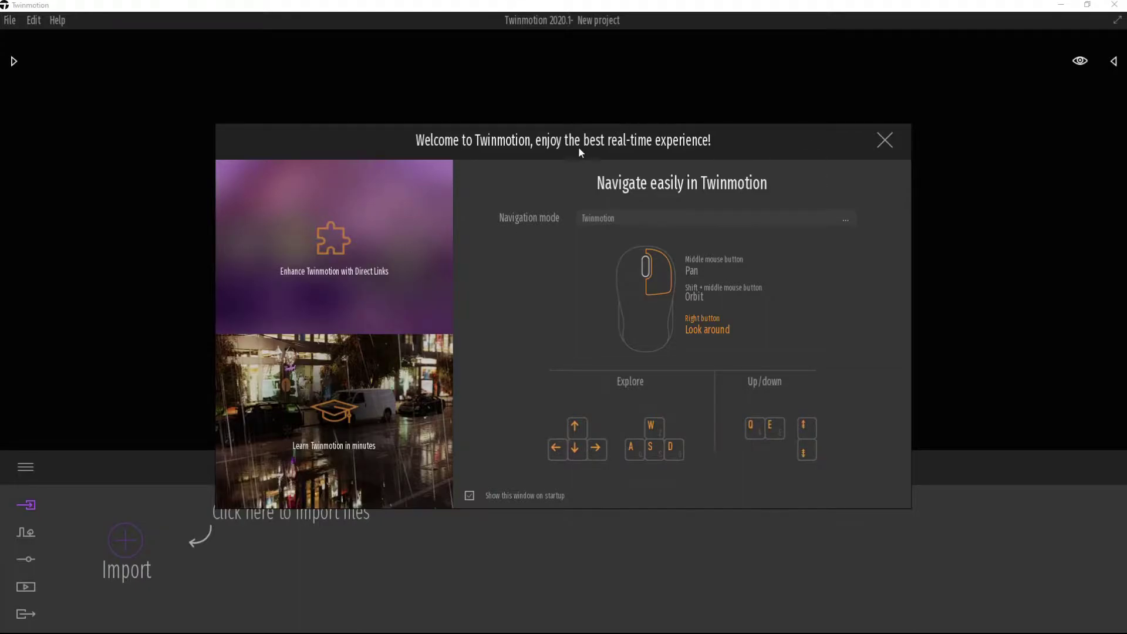
pyautogui.moveTo(579, 152); pyautogui.dragTo(591, 97)
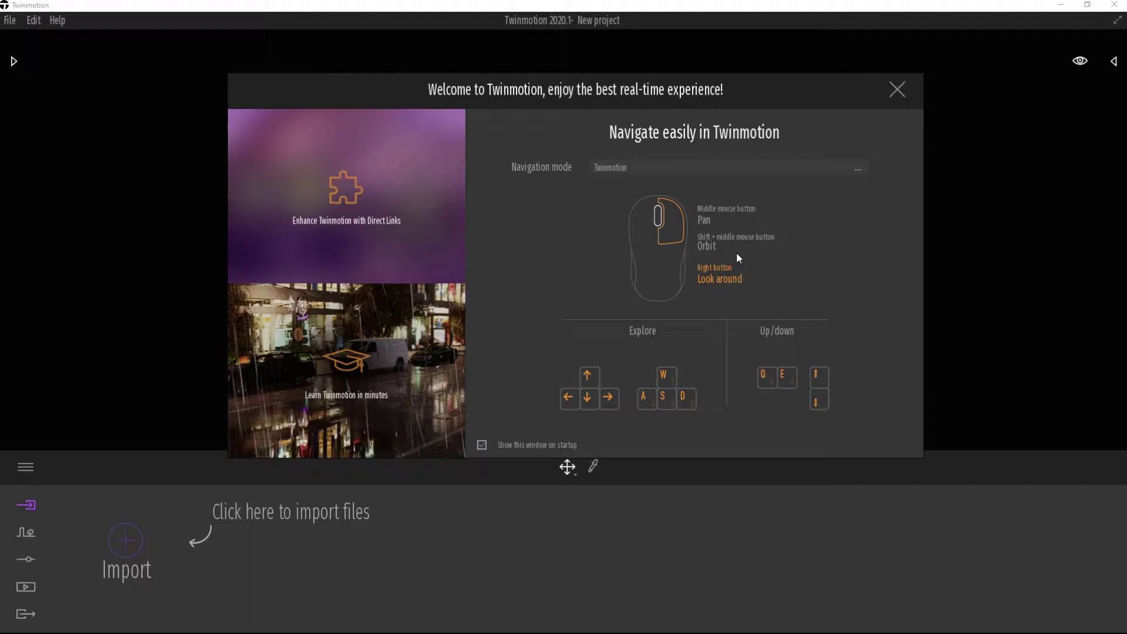
# Turn off showing the welcome window on startup, close it and look around the empty default scene
pyautogui.click(482, 445)
pyautogui.click(896, 89)
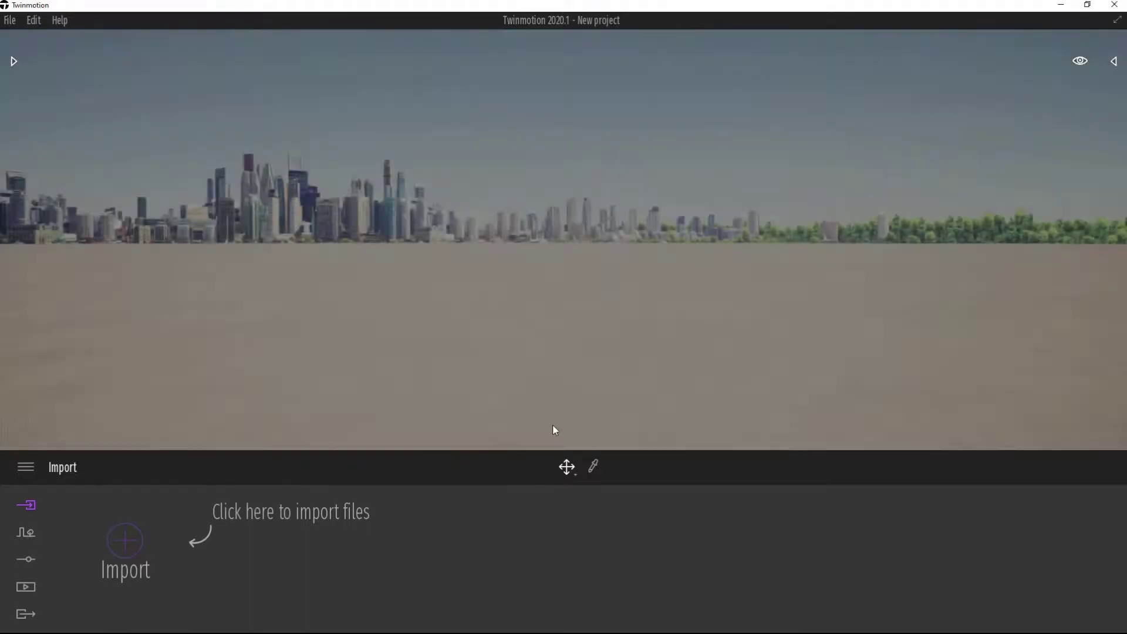
pyautogui.click(457, 292)
pyautogui.moveTo(458, 292); pyautogui.dragTo(854, 270, button='right')
pyautogui.moveTo(491, 246); pyautogui.dragTo(771, 316, button='right')
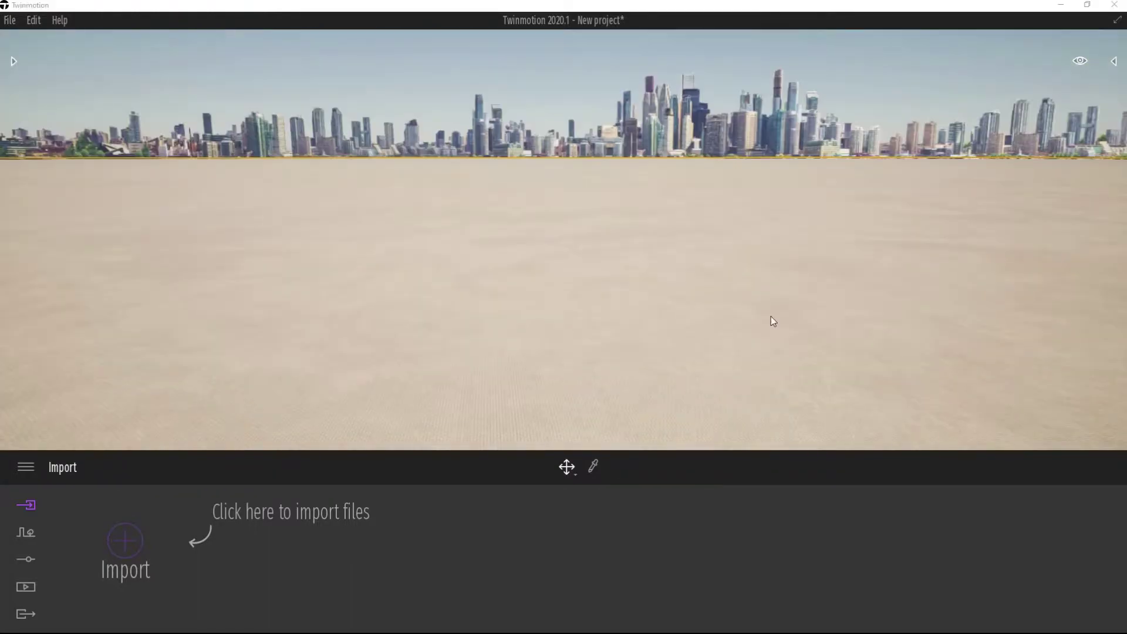
pyautogui.moveTo(350, 300); pyautogui.dragTo(1001, 267, button='right')
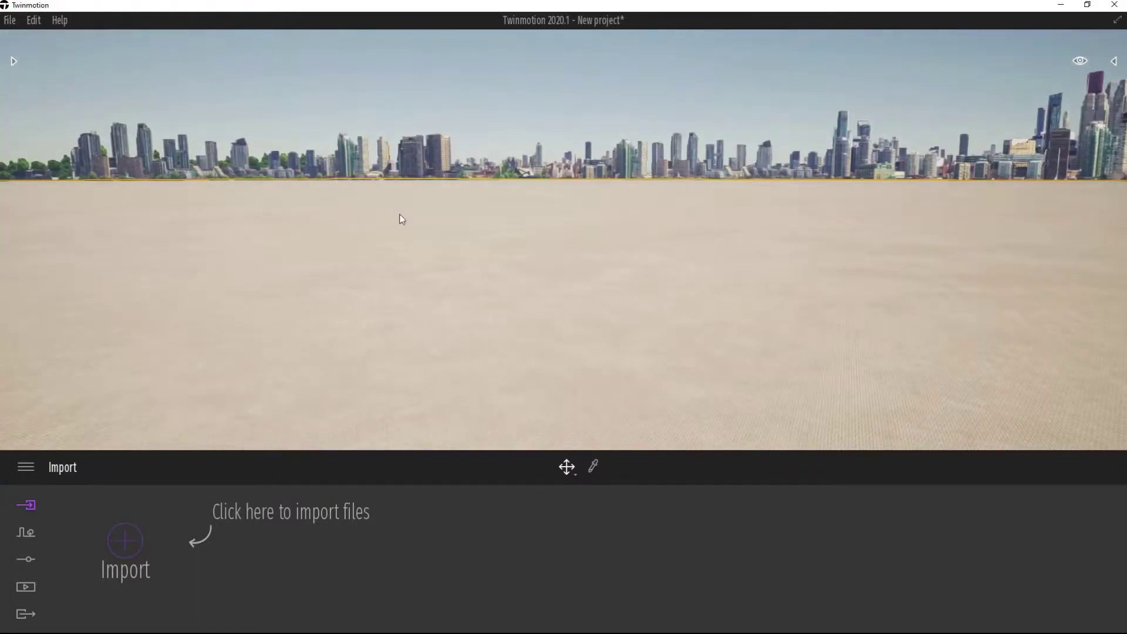
pyautogui.moveTo(452, 220)
pyautogui.mouseDown(button='middle')
pyautogui.moveTo(452, 305)
pyautogui.moveTo(452, 221)
pyautogui.mouseUp(button='middle')
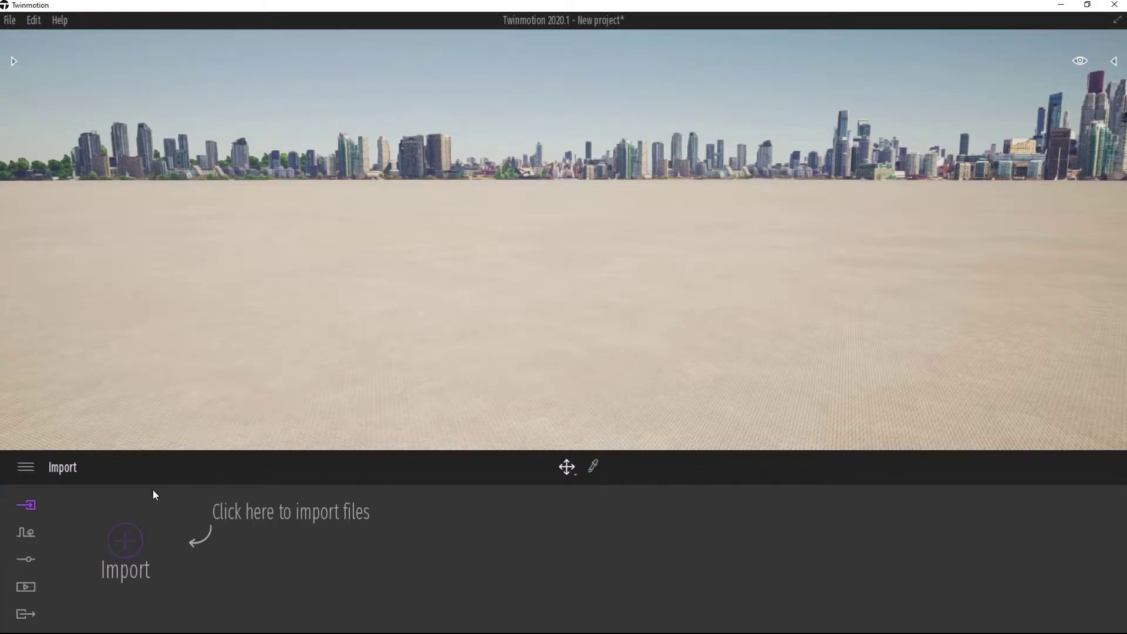
# Choose the Subdivision FBX file from the Infraworks Exports folder on drive D as the geometry to import
pyautogui.click(128, 551)
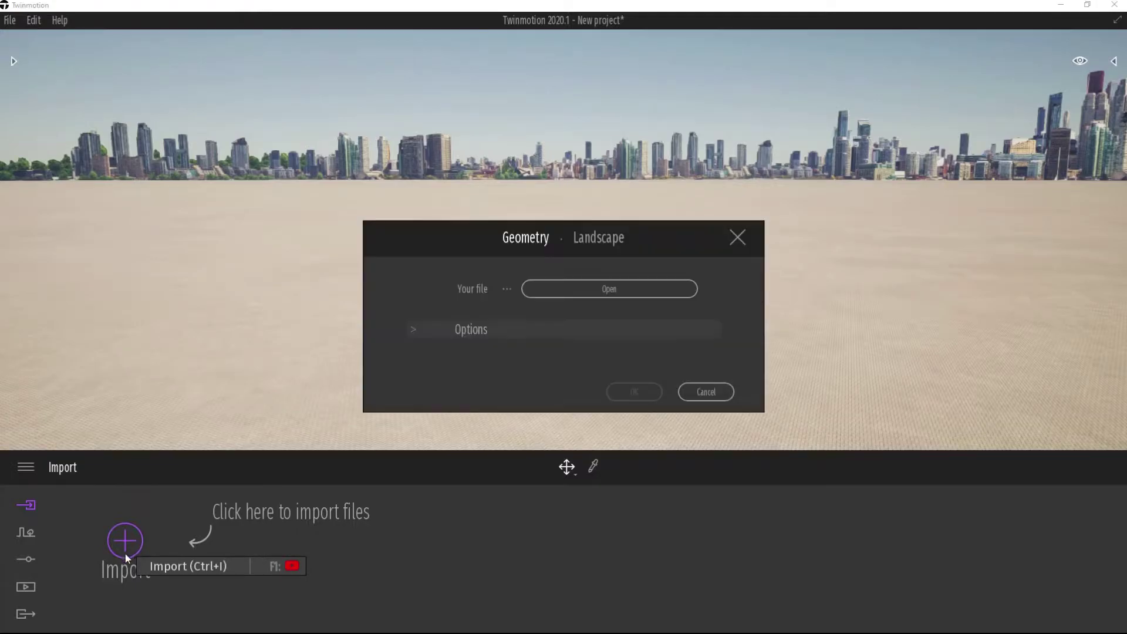
pyautogui.click(602, 289)
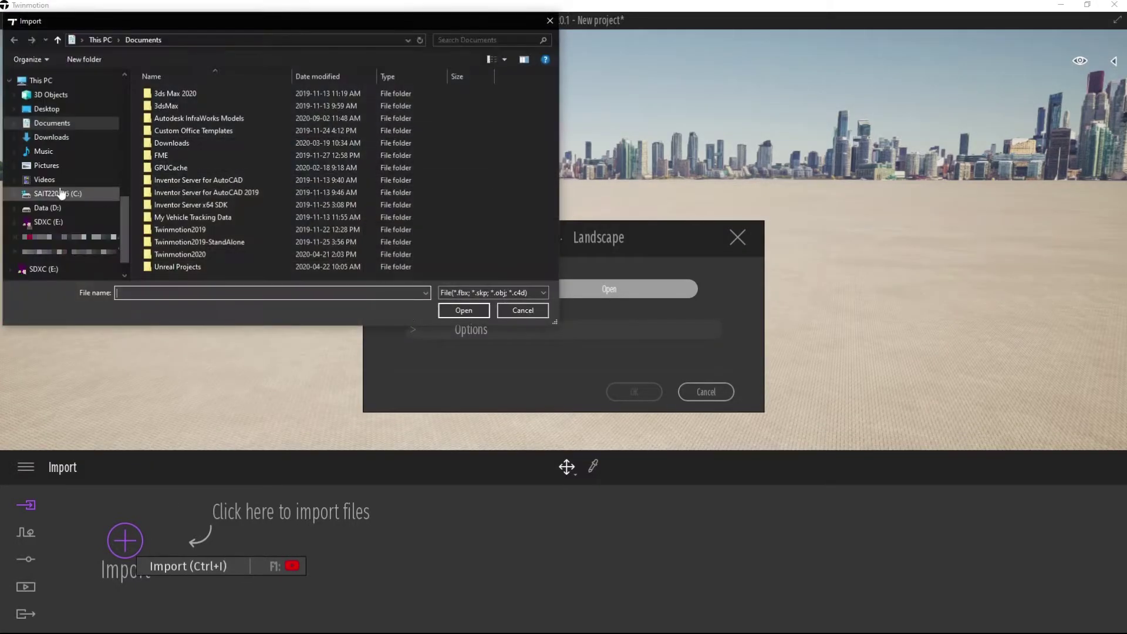
pyautogui.click(47, 208)
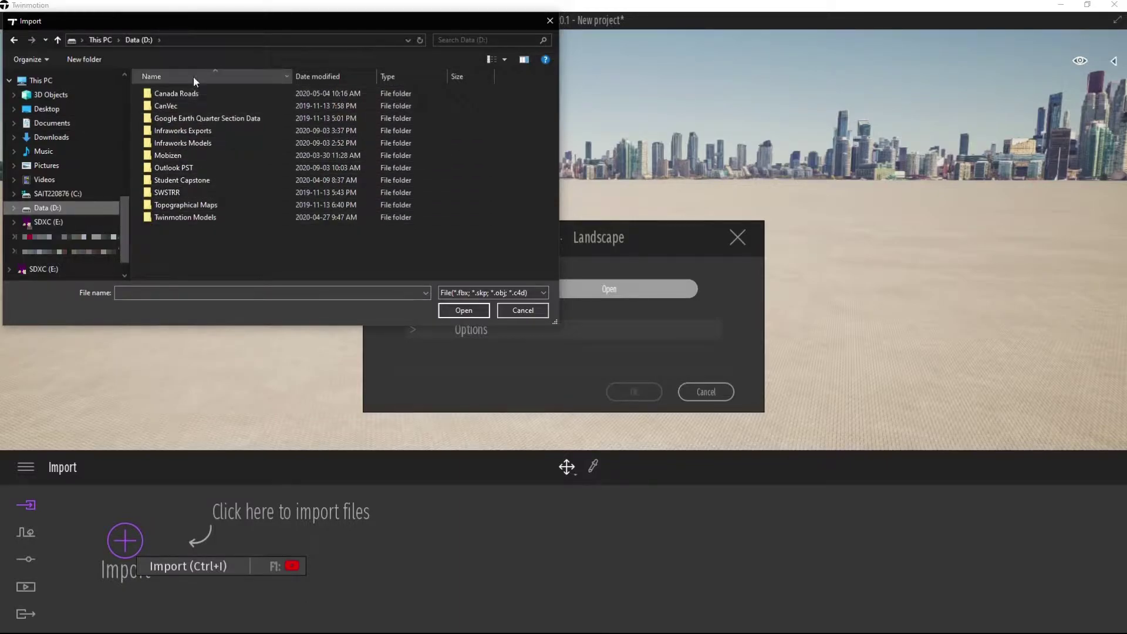
pyautogui.click(188, 218)
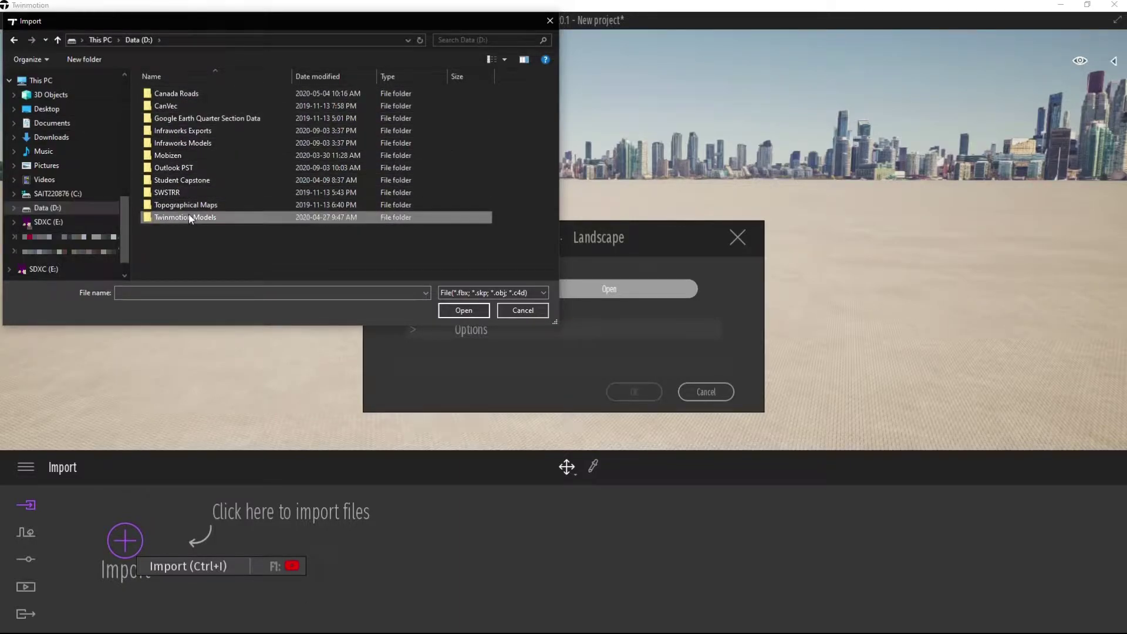
pyautogui.doubleClick(189, 143)
pyautogui.click(139, 39)
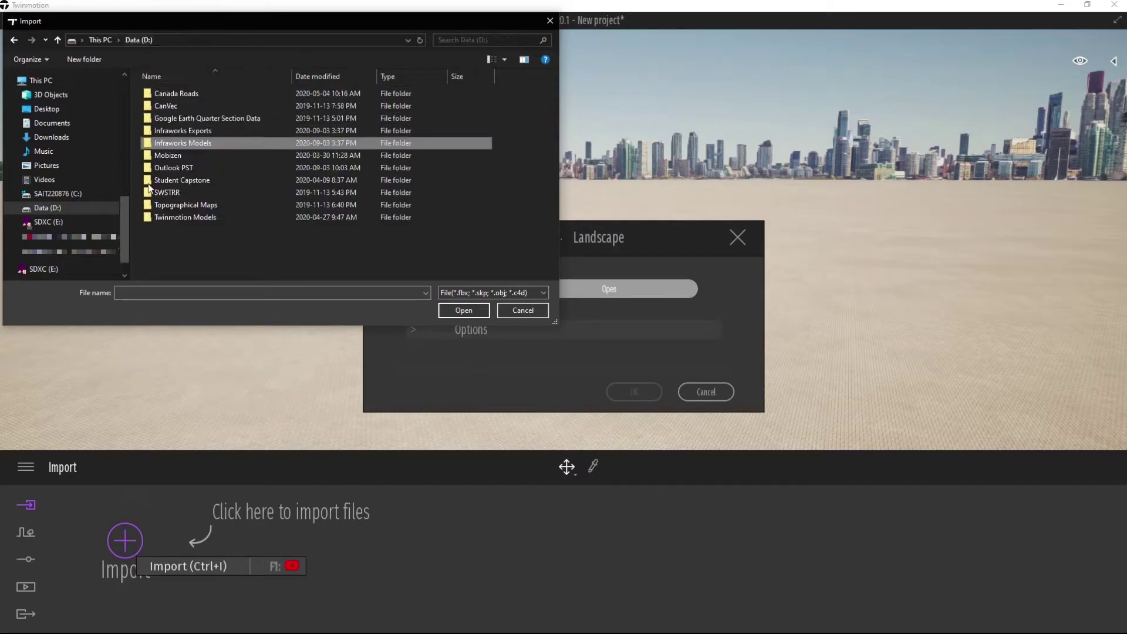
pyautogui.doubleClick(194, 130)
pyautogui.click(182, 192)
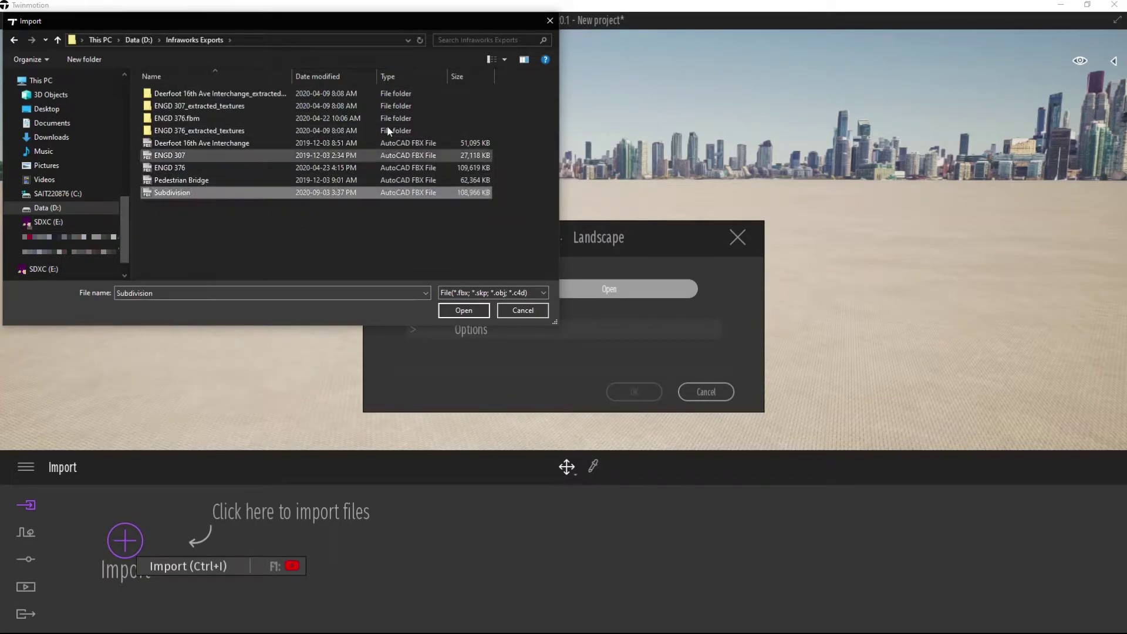
pyautogui.click(464, 310)
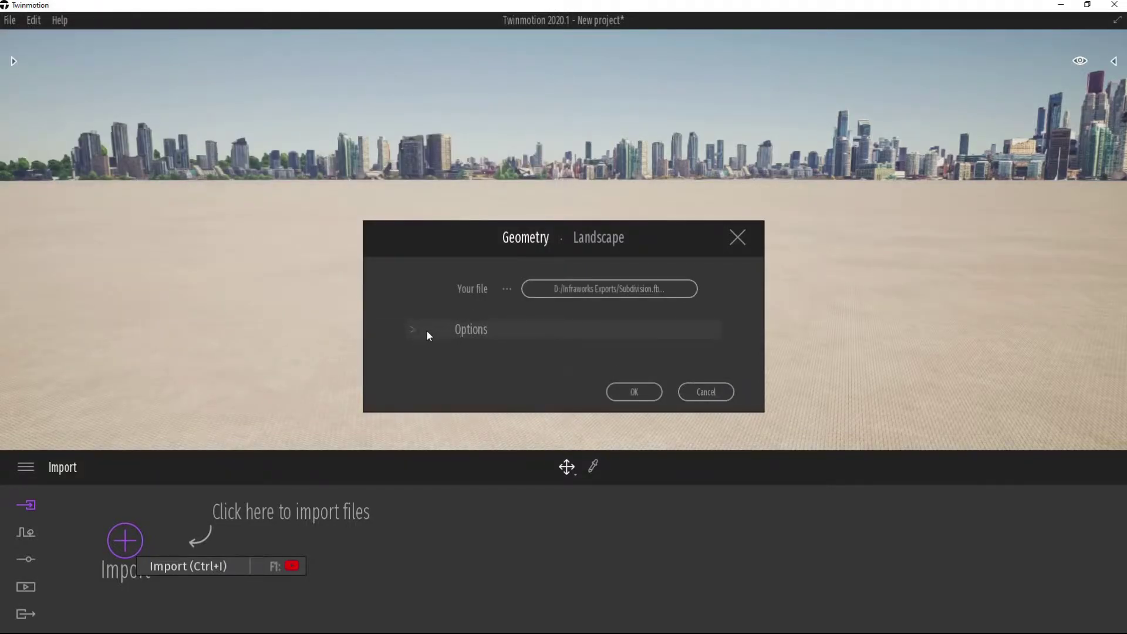
# Examine the import options for geometry and for landscape, ending on the geometry settings
pyautogui.click(413, 329)
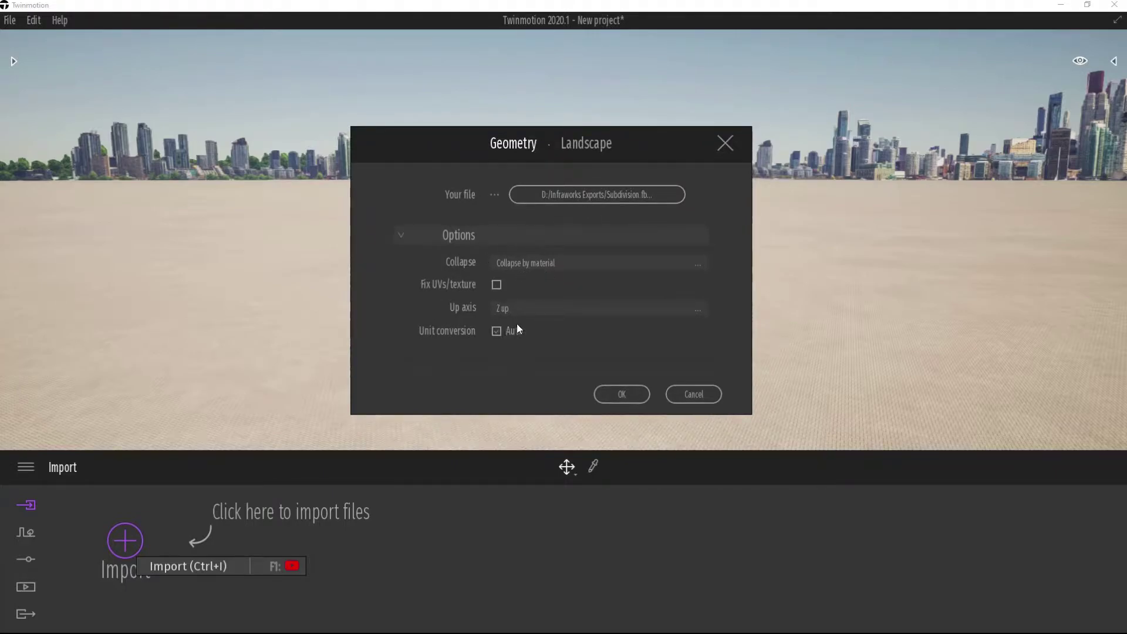
pyautogui.click(583, 199)
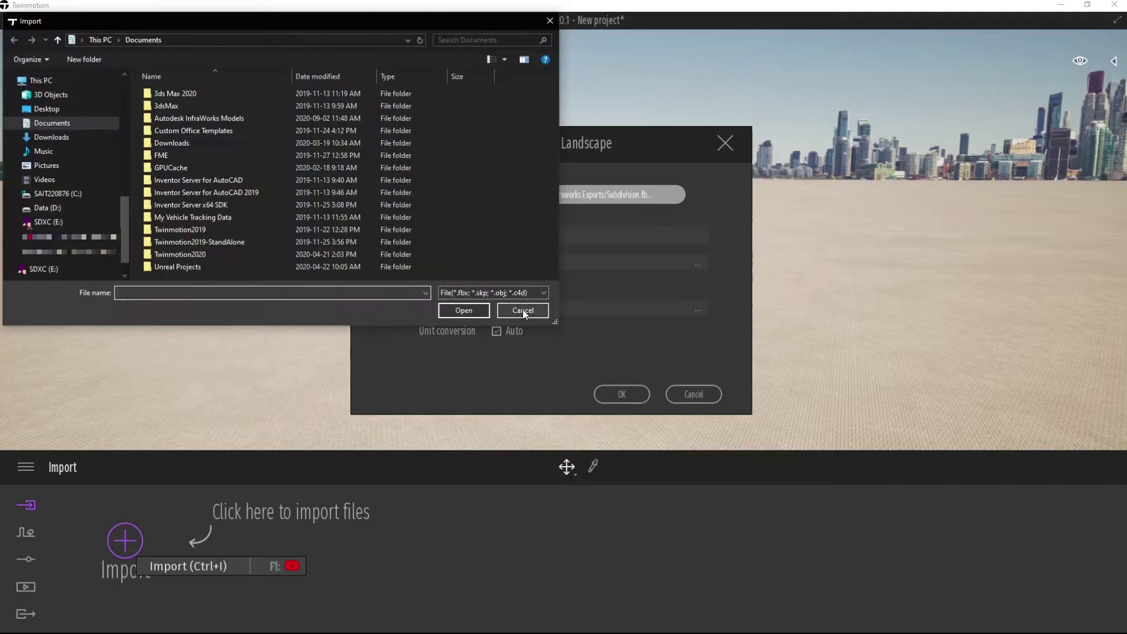
pyautogui.click(523, 309)
pyautogui.click(517, 235)
pyautogui.click(446, 235)
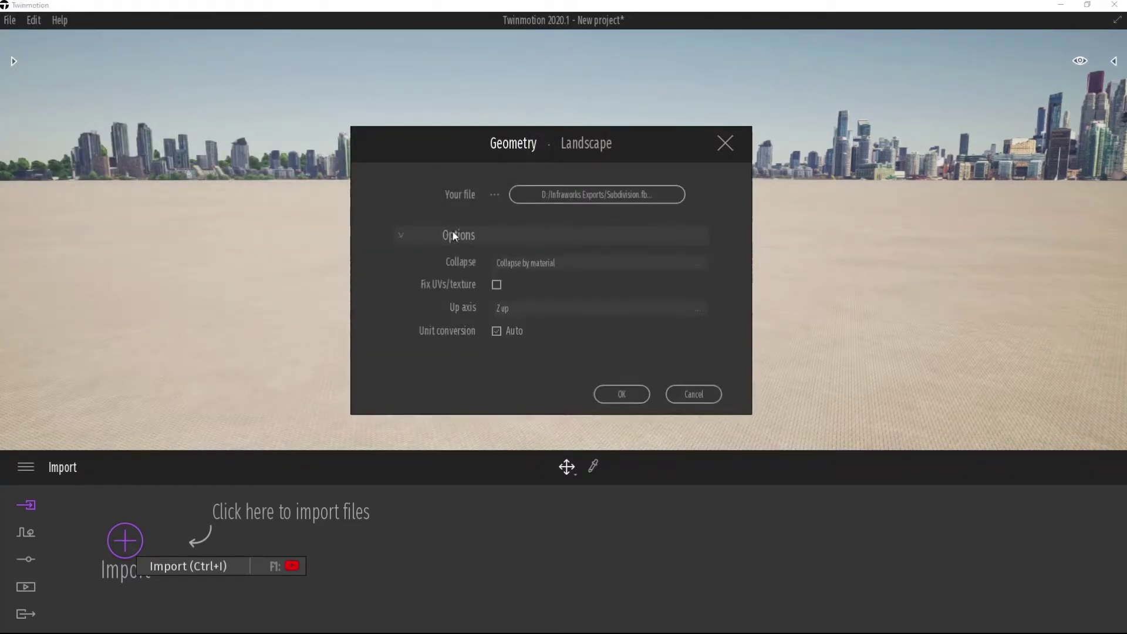
pyautogui.click(573, 147)
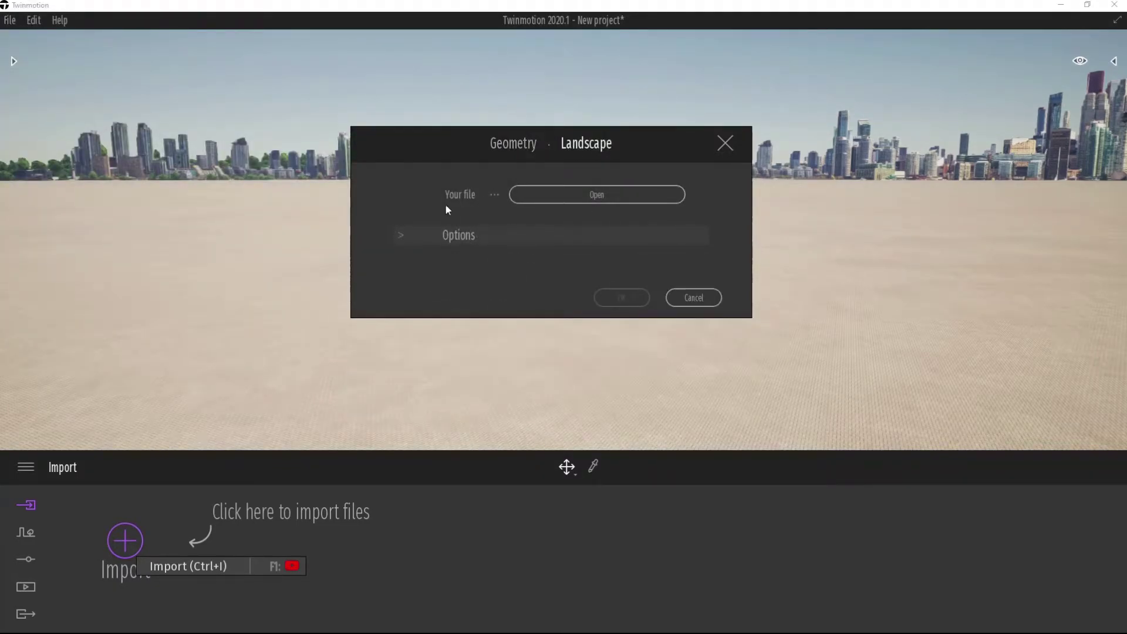
pyautogui.click(443, 235)
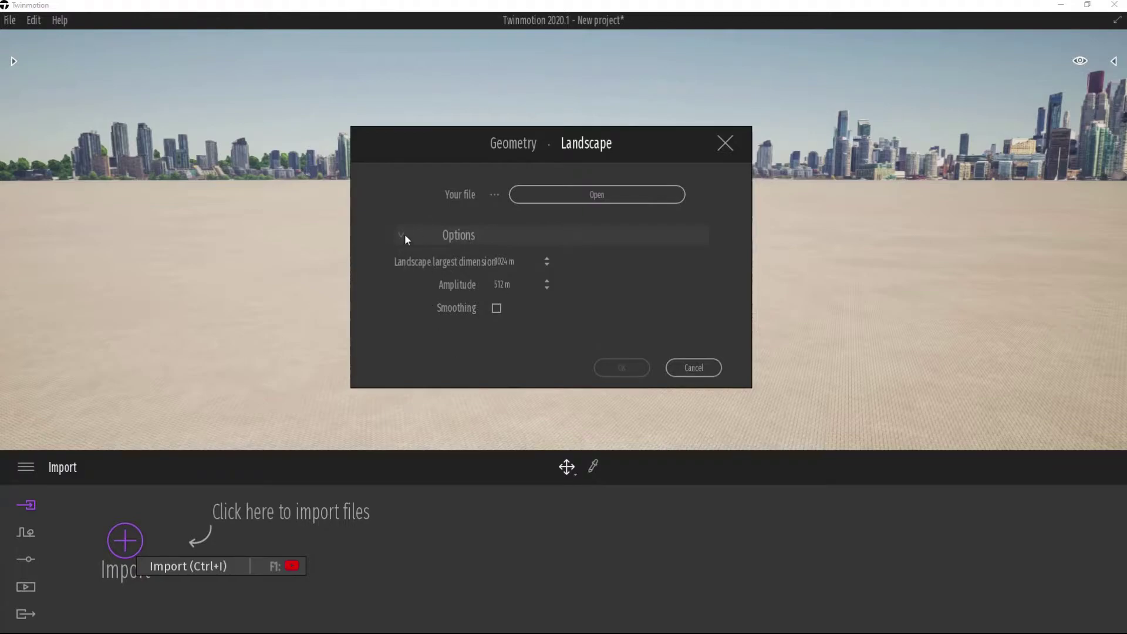
pyautogui.click(528, 144)
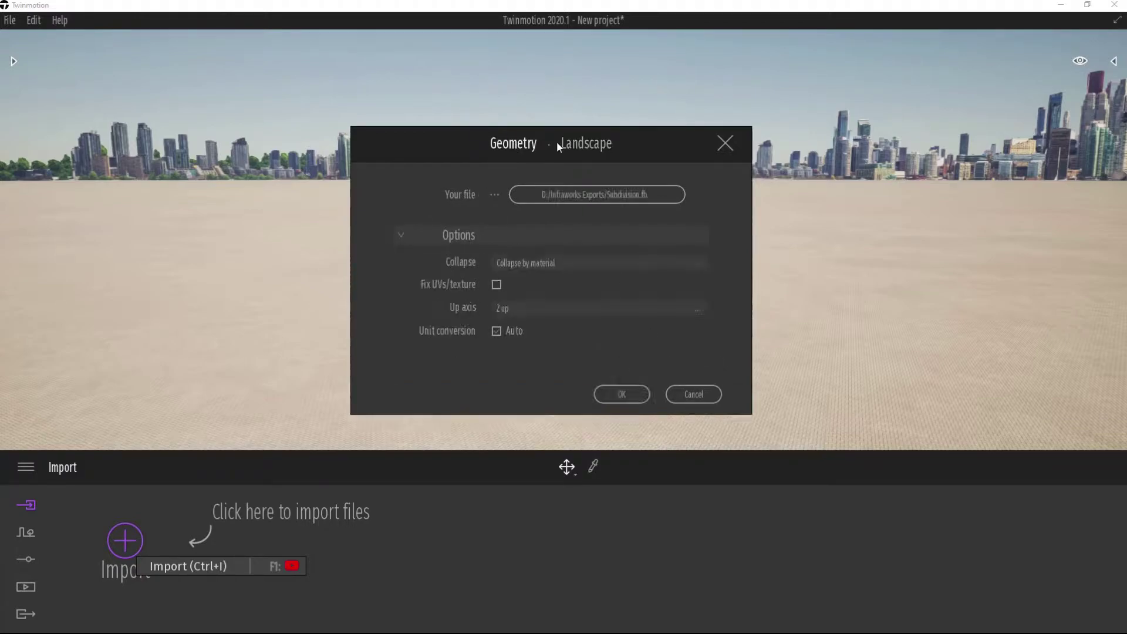
# Import the Subdivision geometry and resolve the material conflict with Keep both, applied to all materials
pyautogui.click(621, 395)
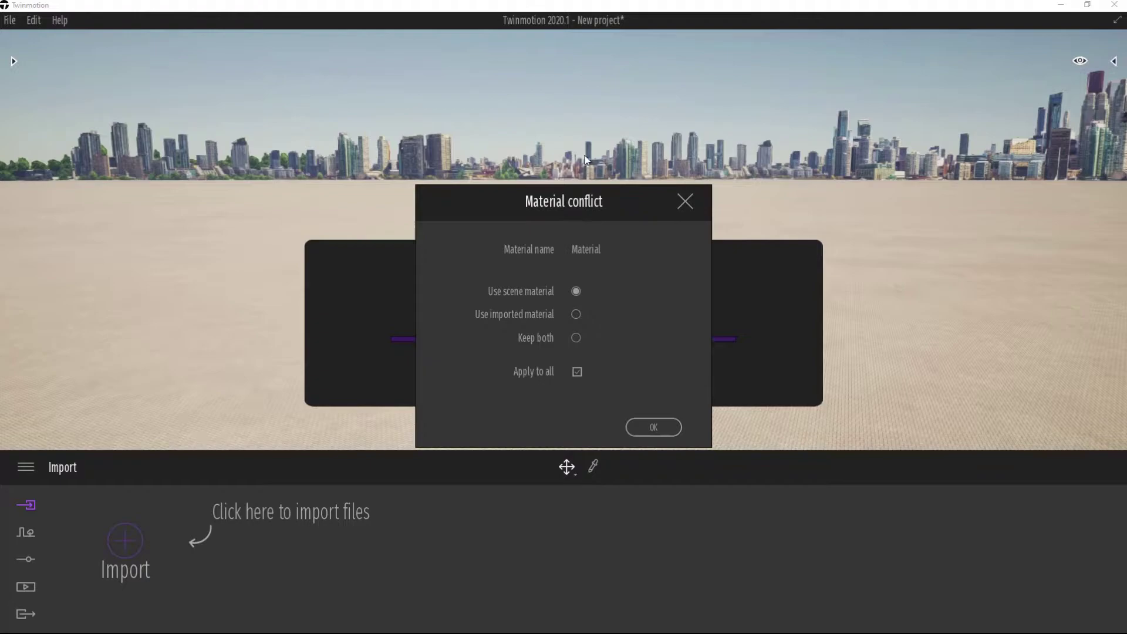
pyautogui.moveTo(584, 207); pyautogui.dragTo(582, 139)
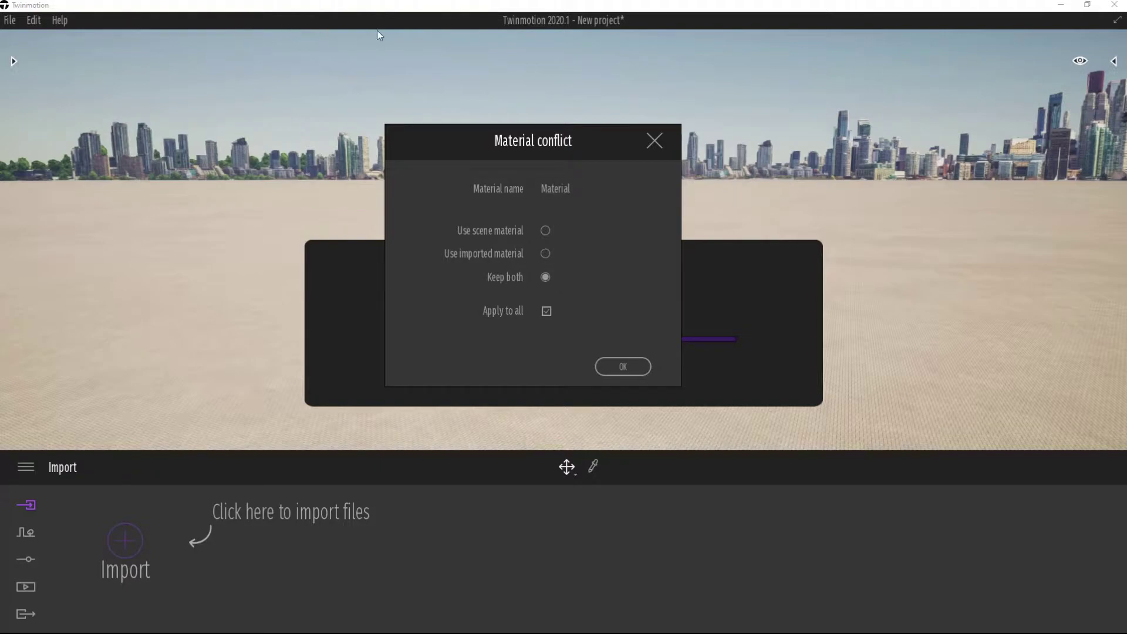
pyautogui.click(623, 367)
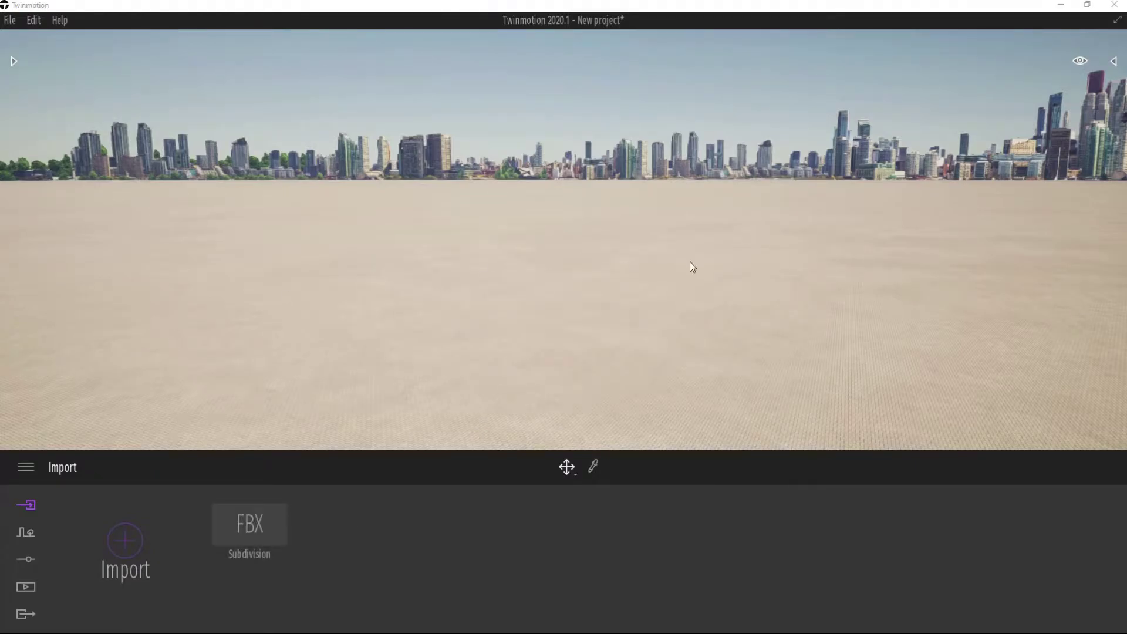
# Look around the scene in all directions to locate the imported subdivision model and move toward it
pyautogui.moveTo(833, 285); pyautogui.dragTo(693, 264, button='right')
pyautogui.moveTo(872, 290); pyautogui.dragTo(705, 273, button='right')
pyautogui.moveTo(917, 287); pyautogui.dragTo(580, 241, button='right')
pyautogui.moveTo(881, 282); pyautogui.dragTo(657, 259, button='right')
pyautogui.moveTo(767, 297); pyautogui.dragTo(411, 264, button='right')
pyautogui.moveTo(624, 261); pyautogui.dragTo(381, 276, button='right')
pyautogui.moveTo(851, 253); pyautogui.dragTo(365, 301)
pyautogui.moveTo(337, 156); pyautogui.dragTo(460, 523, button='right')
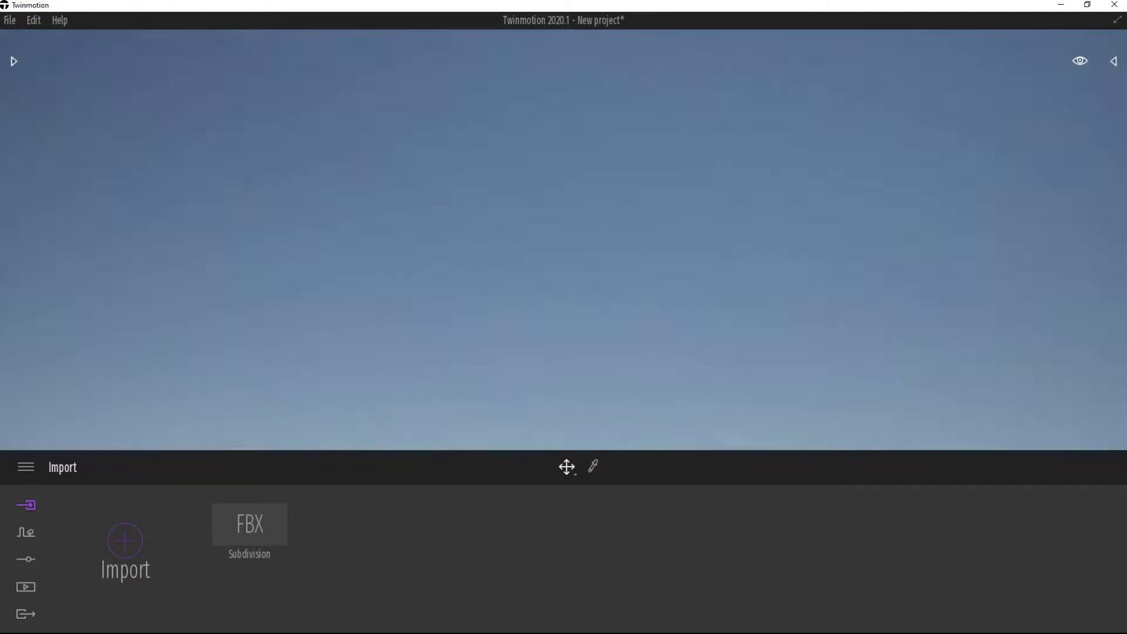
pyautogui.moveTo(409, 259); pyautogui.dragTo(372, 273)
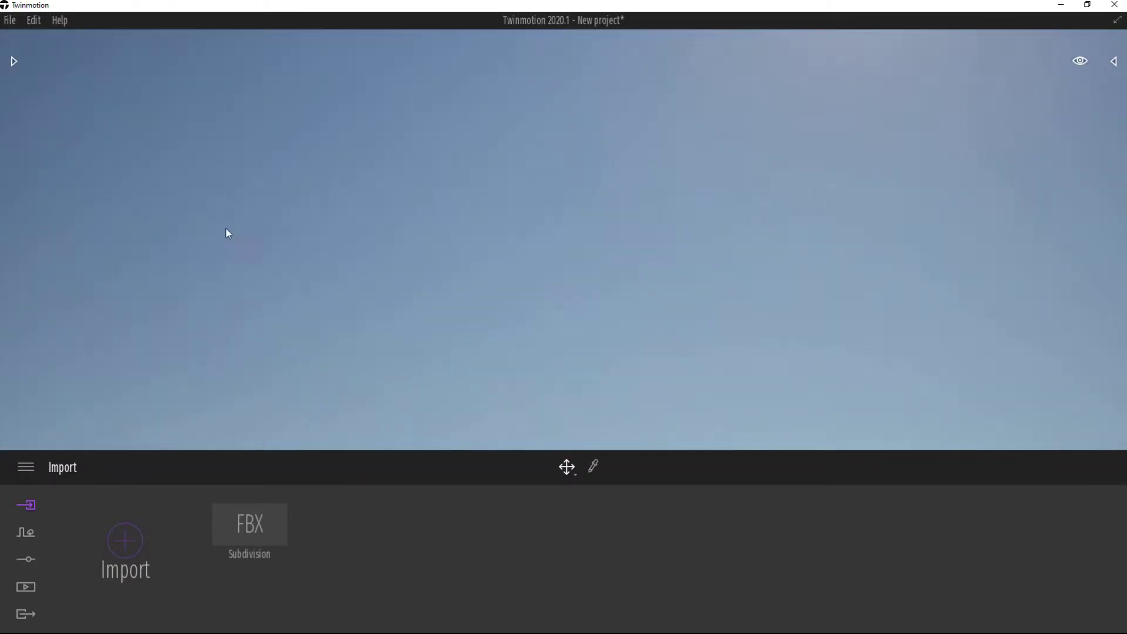
pyautogui.moveTo(225, 227); pyautogui.dragTo(36, 188, button='right')
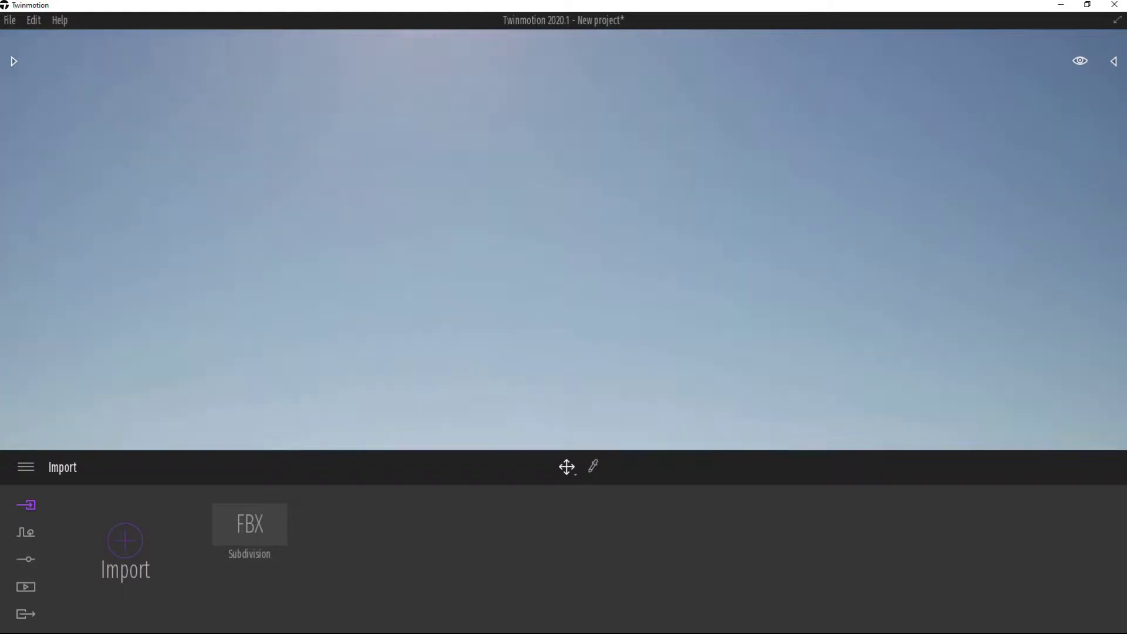
pyautogui.moveTo(203, 263); pyautogui.dragTo(427, 281, button='right')
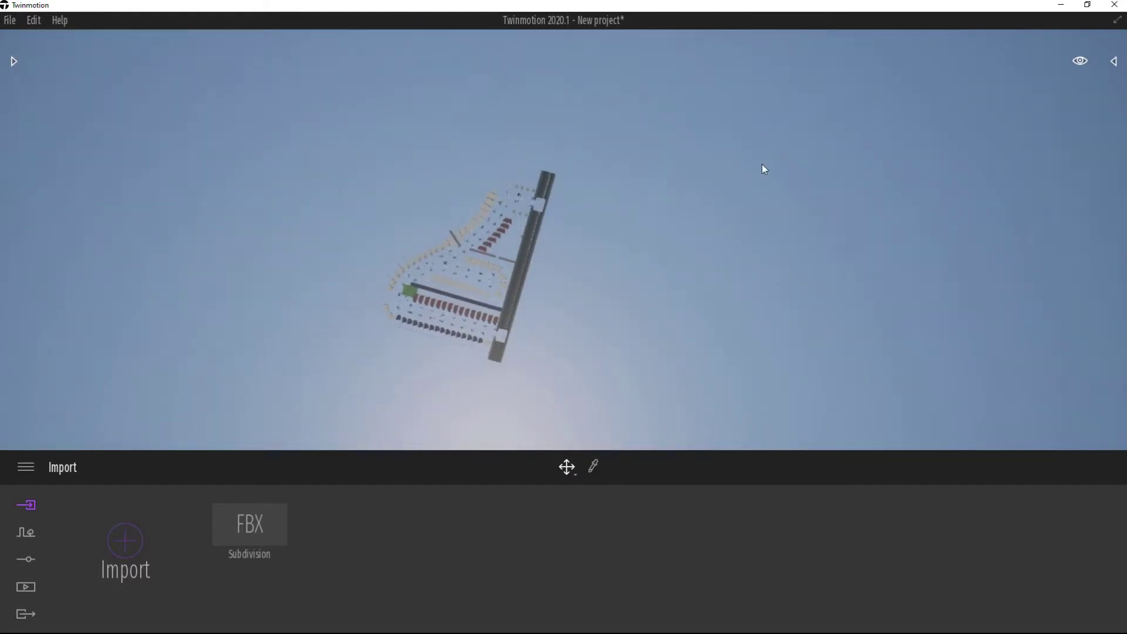
pyautogui.scroll(2, 519, 235)
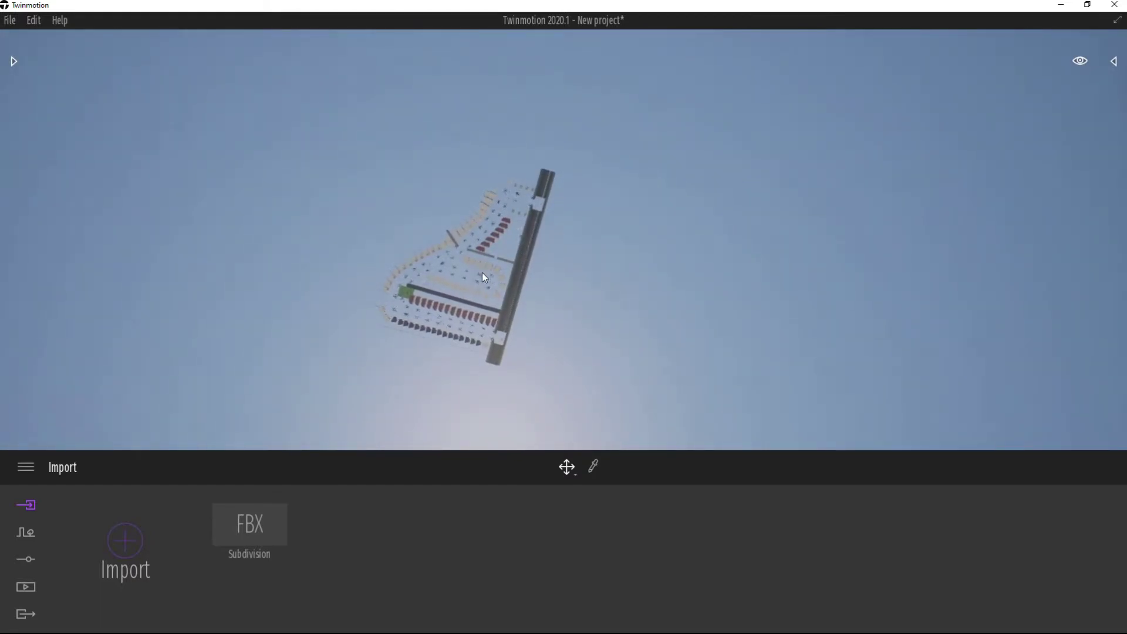
pyautogui.scroll(4, 481, 273)
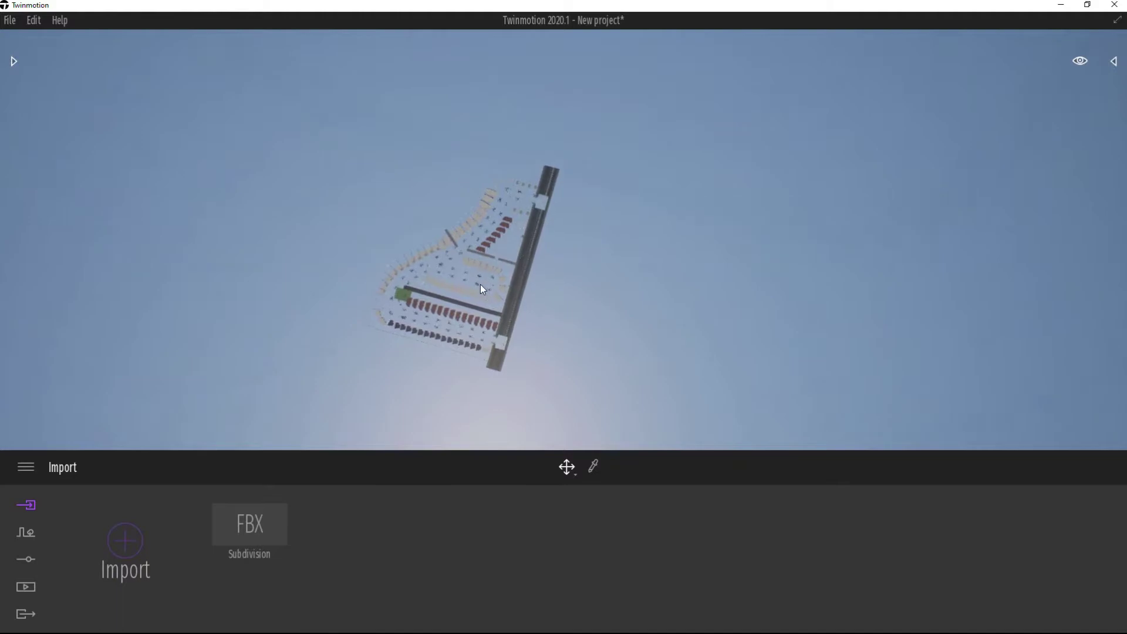
pyautogui.scroll(4, 481, 284)
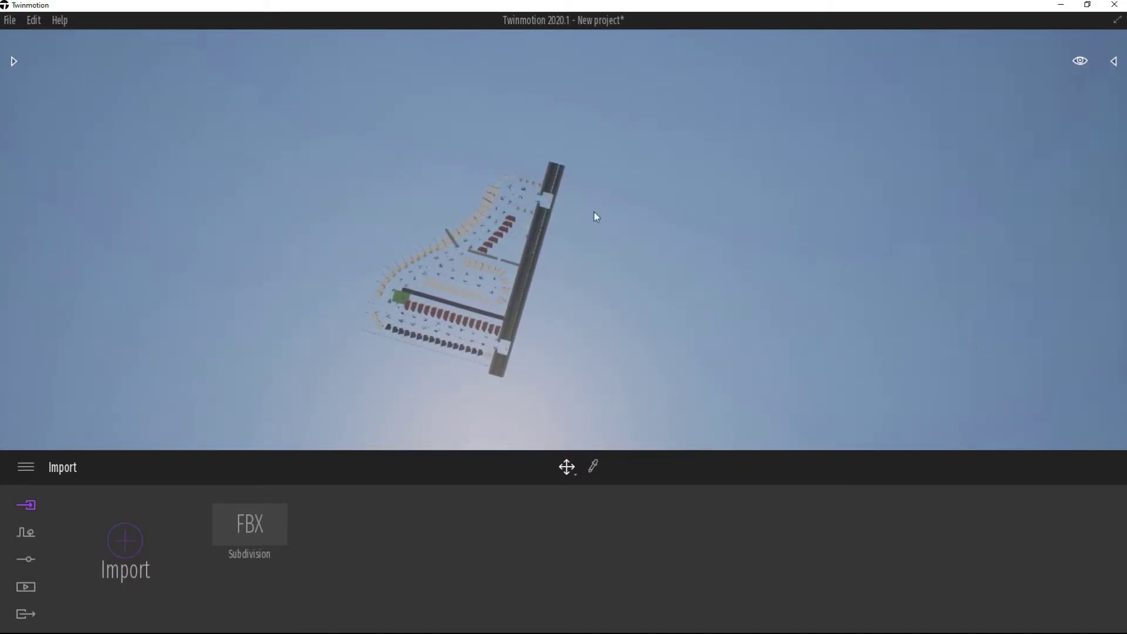
# Set the navigation speed to Drive speed and move in close to the subdivision's houses
pyautogui.moveTo(1079, 66)
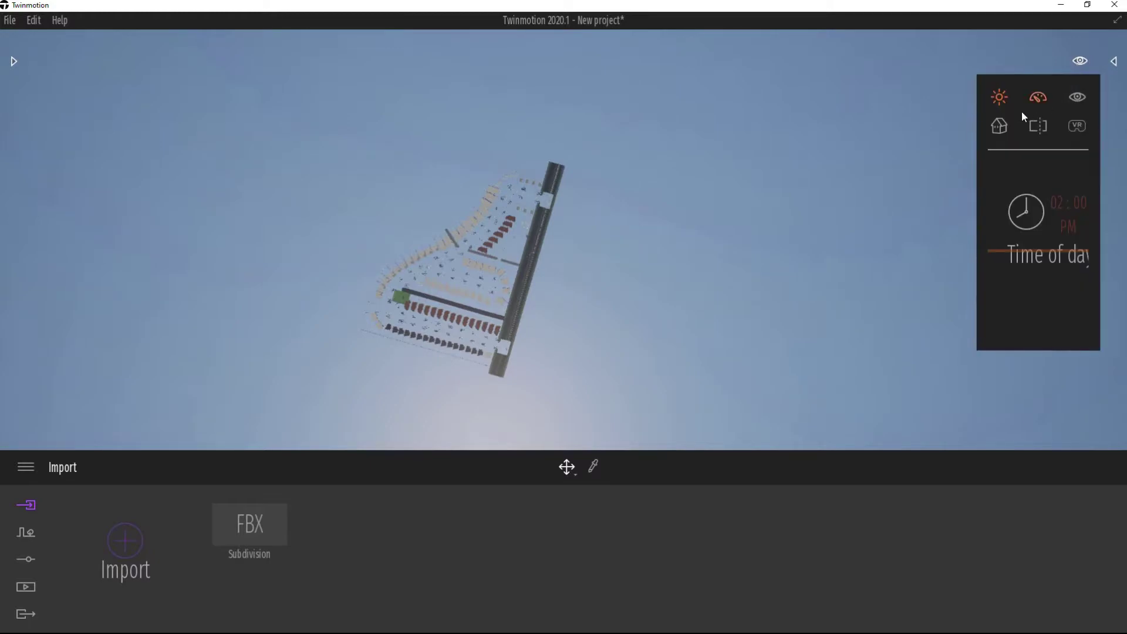
pyautogui.click(1035, 99)
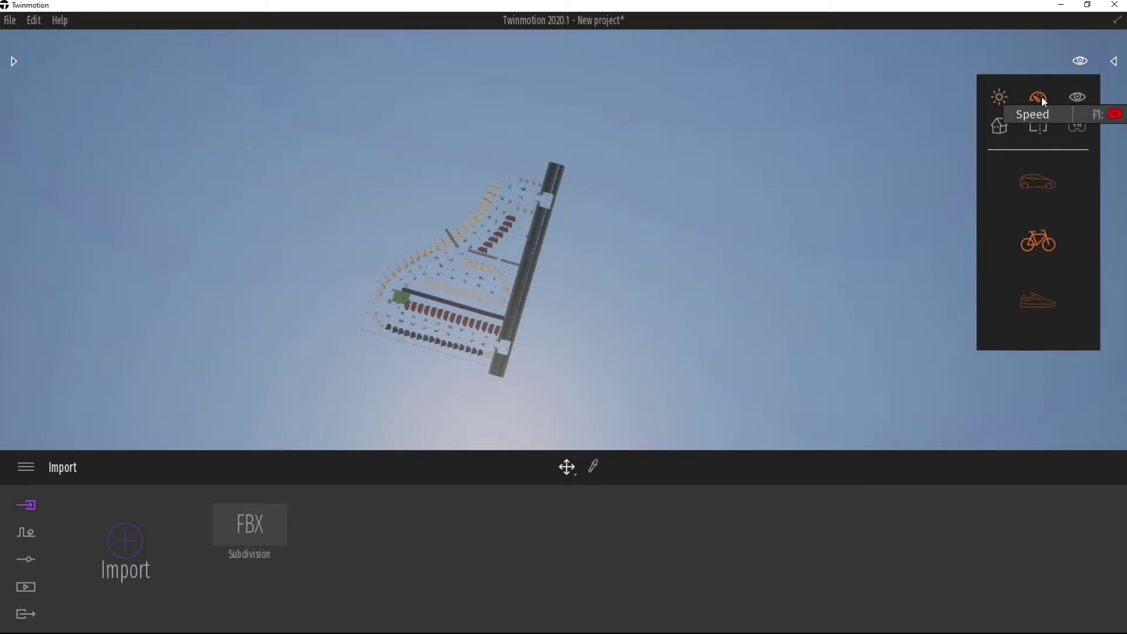
pyautogui.click(1037, 183)
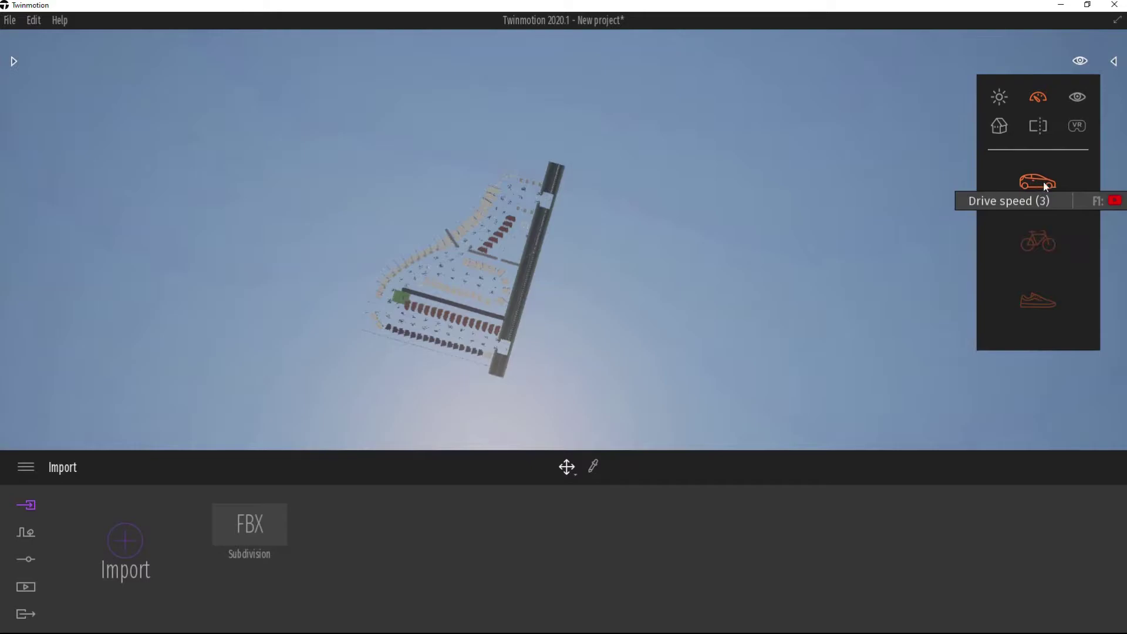
pyautogui.scroll(5, 481, 269)
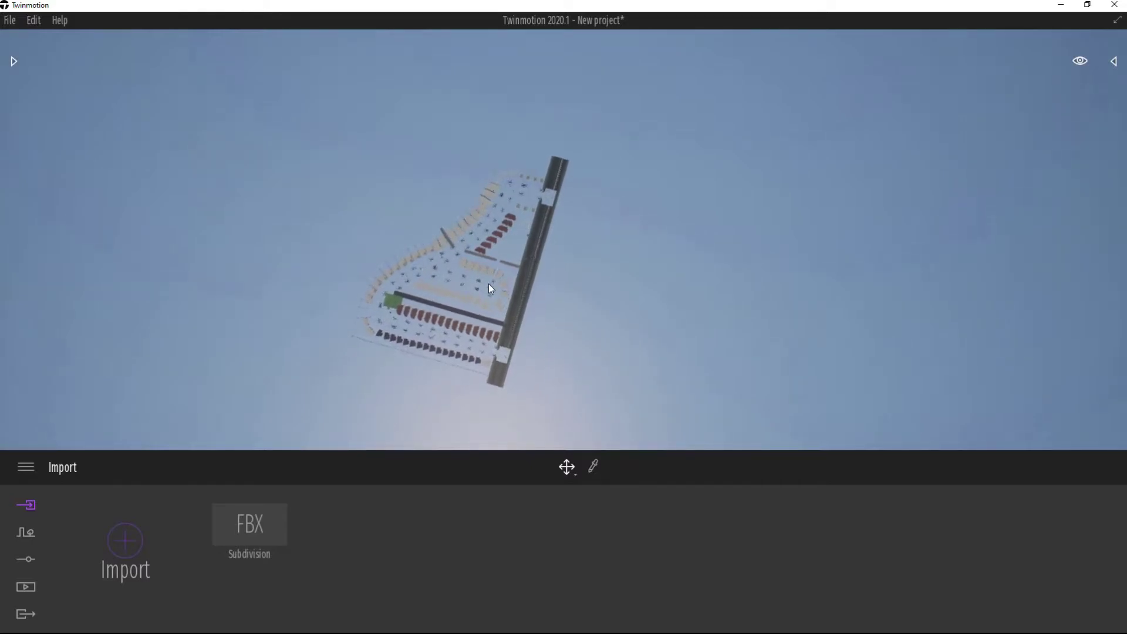
pyautogui.scroll(3, 504, 253)
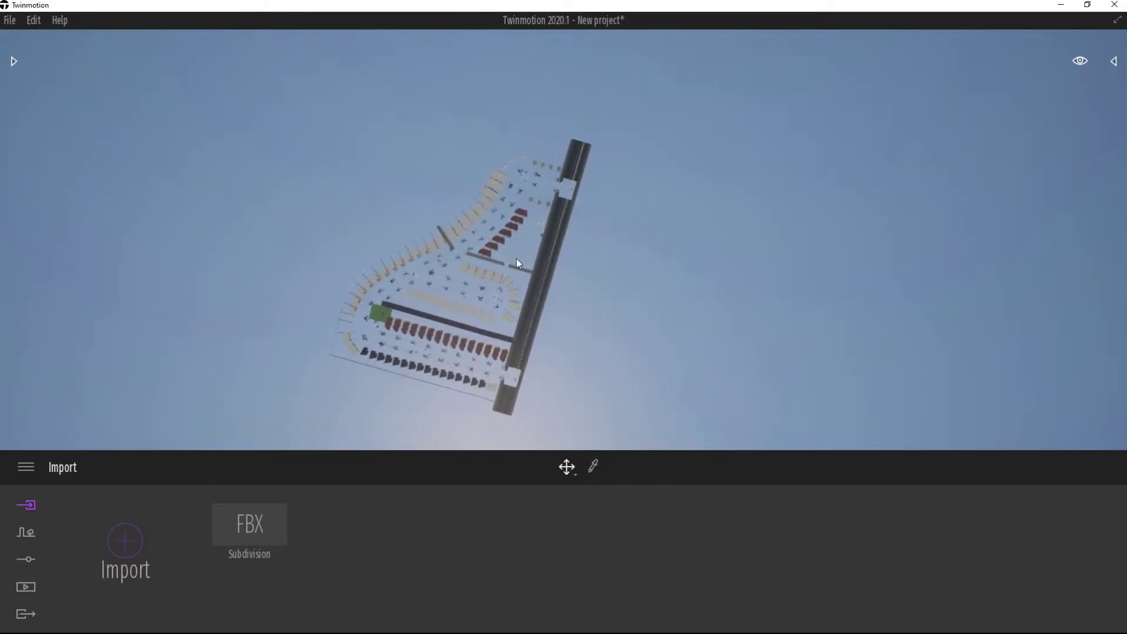
pyautogui.scroll(3, 527, 242)
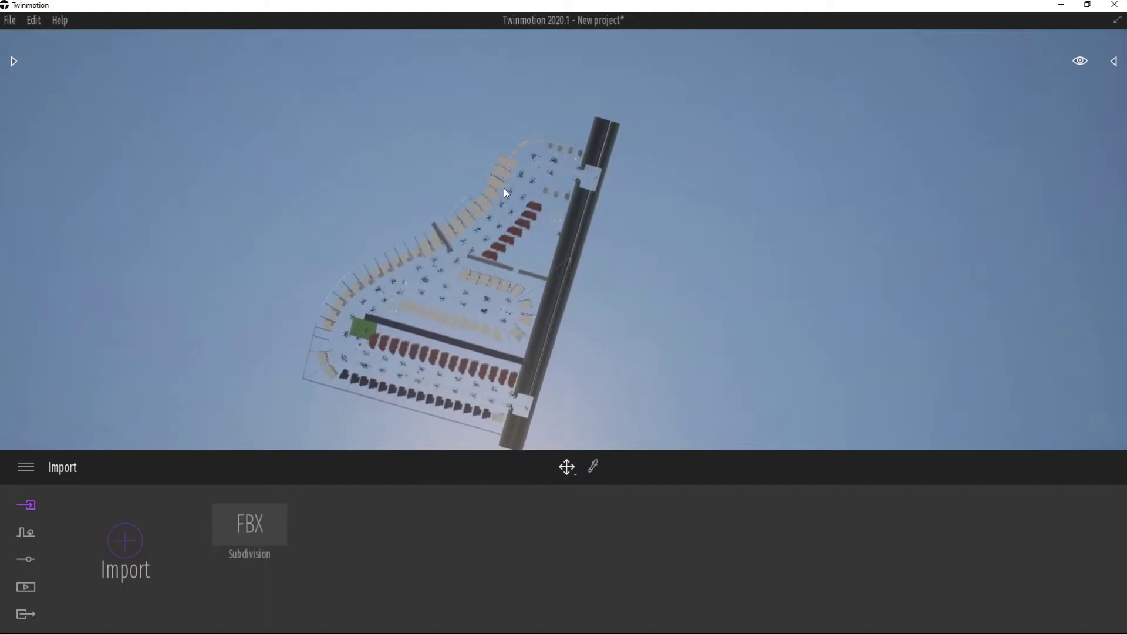
pyautogui.scroll(4, 506, 261)
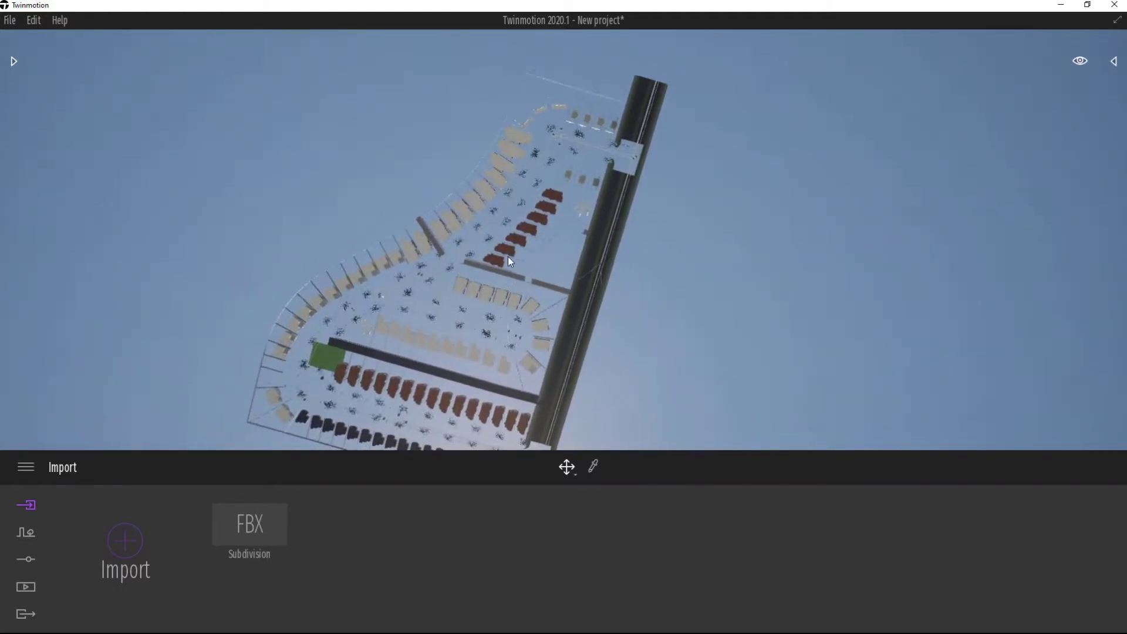
pyautogui.scroll(5, 528, 270)
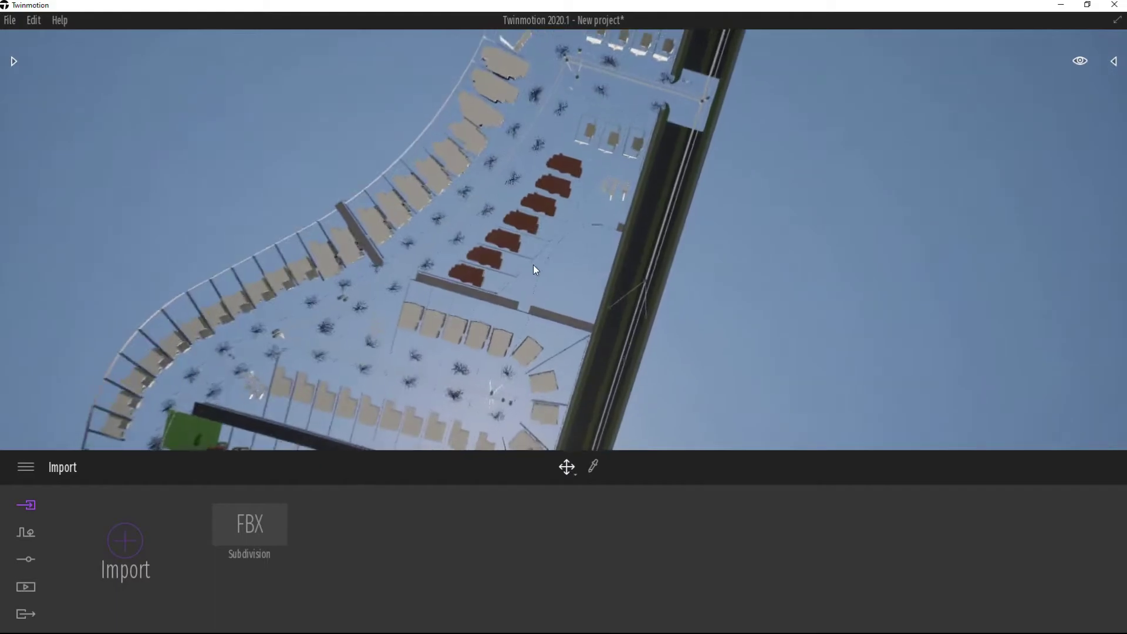
# Bring the view from beneath the subdivision to above its houses, looking toward the pond and the rows of homes
pyautogui.scroll(8, 559, 290)
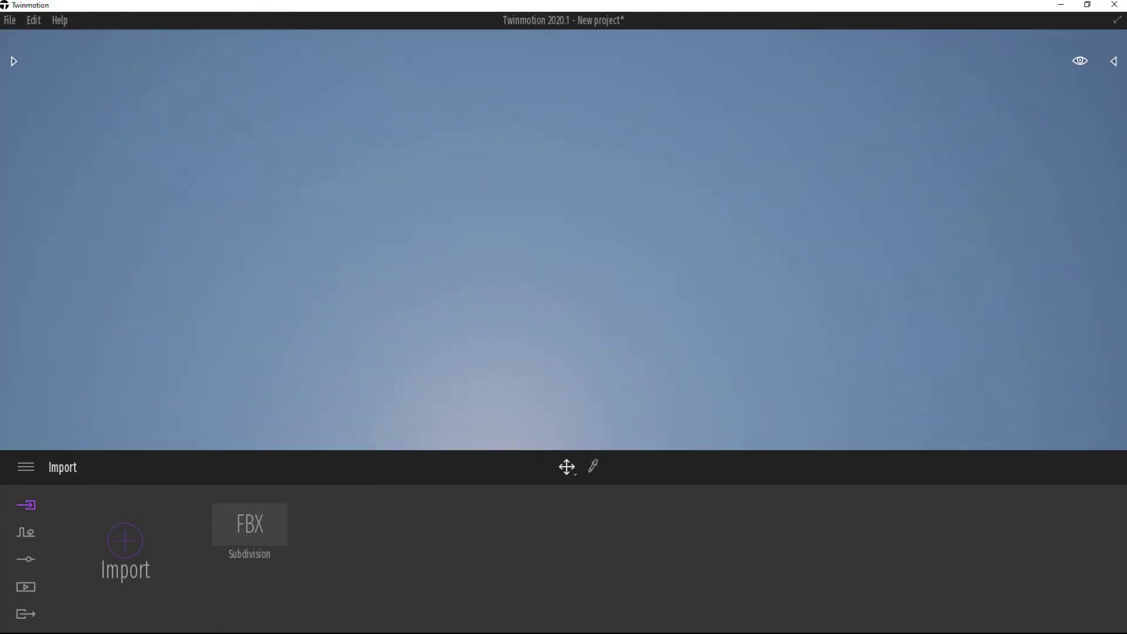
pyautogui.moveTo(559, 290); pyautogui.dragTo(618, 192, button='right')
pyautogui.moveTo(670, 153); pyautogui.dragTo(672, 245)
pyautogui.scroll(8, 643, 245)
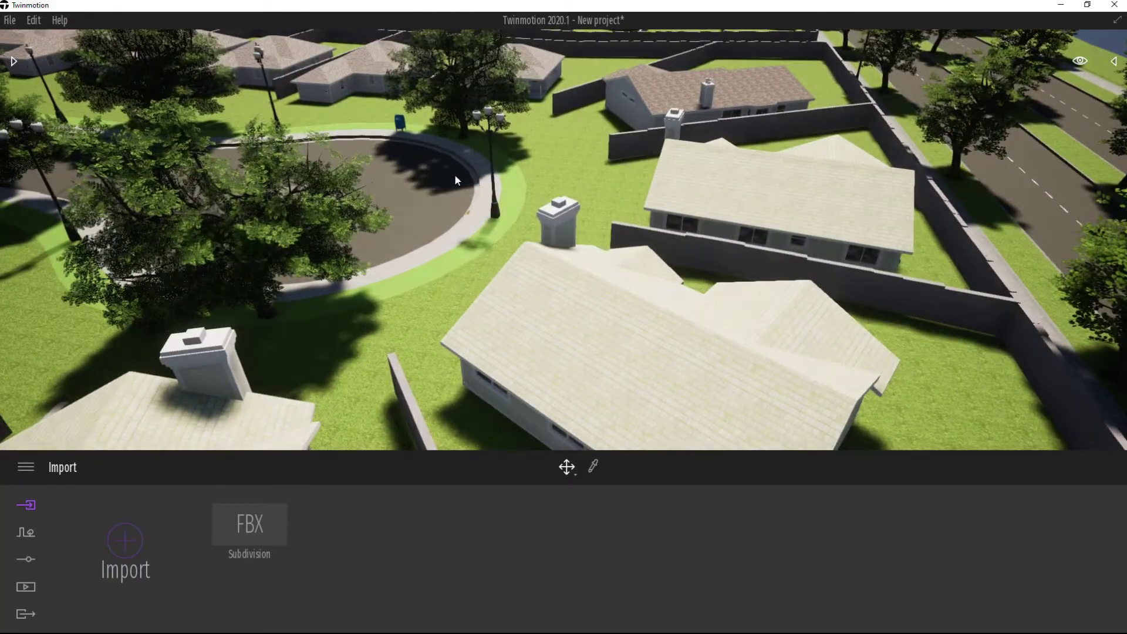
pyautogui.moveTo(456, 180); pyautogui.dragTo(833, 256)
pyautogui.moveTo(411, 206); pyautogui.dragTo(853, 275)
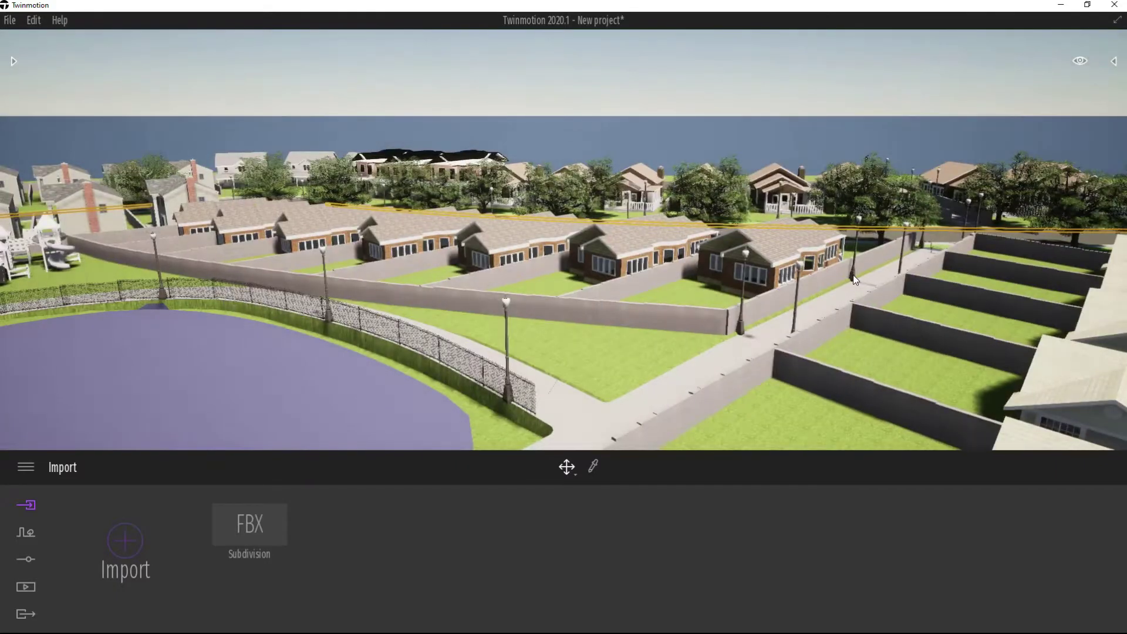
# Survey the imported subdivision from above, examining its streets, houses, cul-de-sac and the divided road along its edge
pyautogui.press('a')
pyautogui.moveTo(681, 135); pyautogui.dragTo(623, 231)
pyautogui.scroll(-4, 622, 230)
pyautogui.moveTo(650, 226); pyautogui.dragTo(647, 280, button='right')
pyautogui.moveTo(649, 225); pyautogui.dragTo(515, 246)
pyautogui.keyDown('shift'); pyautogui.moveTo(514, 242); pyautogui.dragTo(253, 242, button='middle'); pyautogui.keyUp('shift')
pyautogui.moveTo(411, 260); pyautogui.dragTo(542, 265)
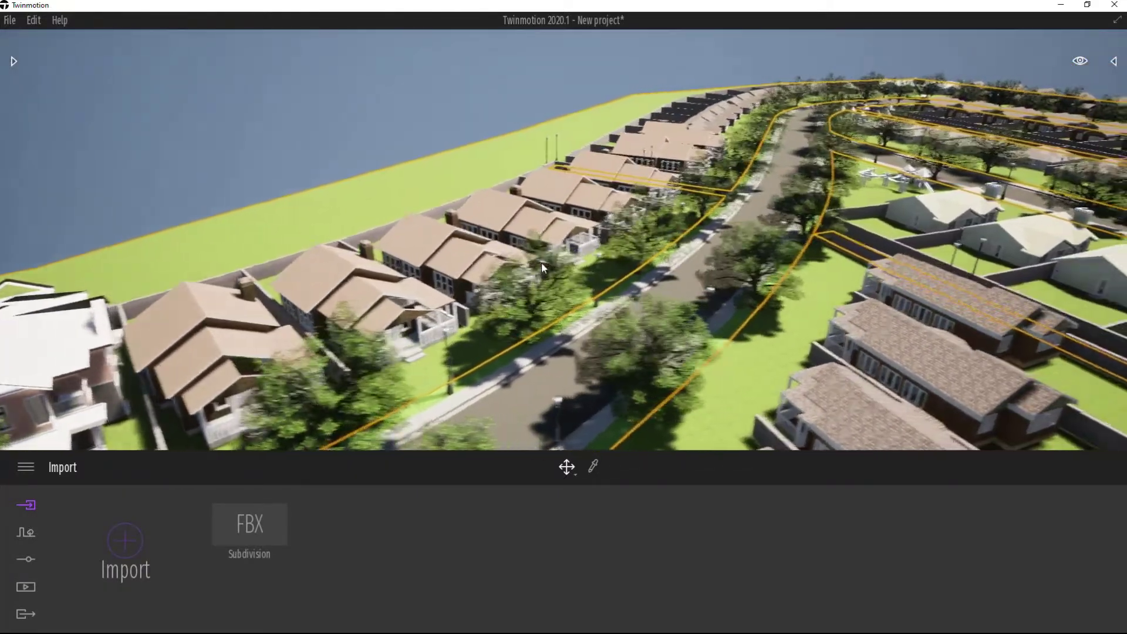
pyautogui.press('w')
pyautogui.press('d')
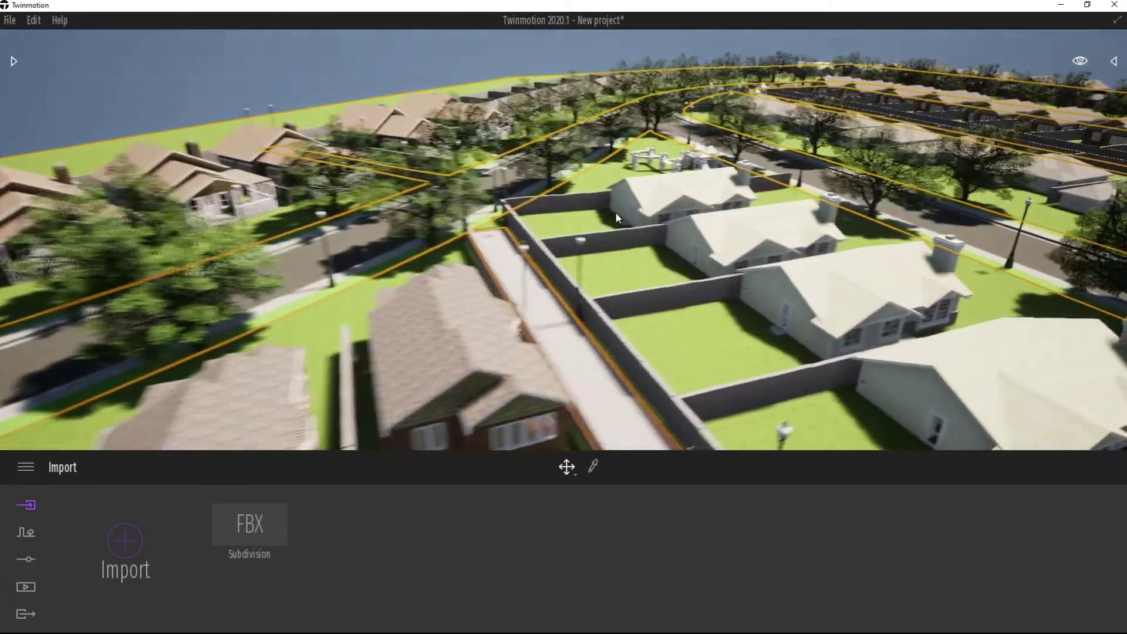
pyautogui.press('w')
pyautogui.moveTo(616, 214); pyautogui.dragTo(375, 322, button='right')
pyautogui.press('s')
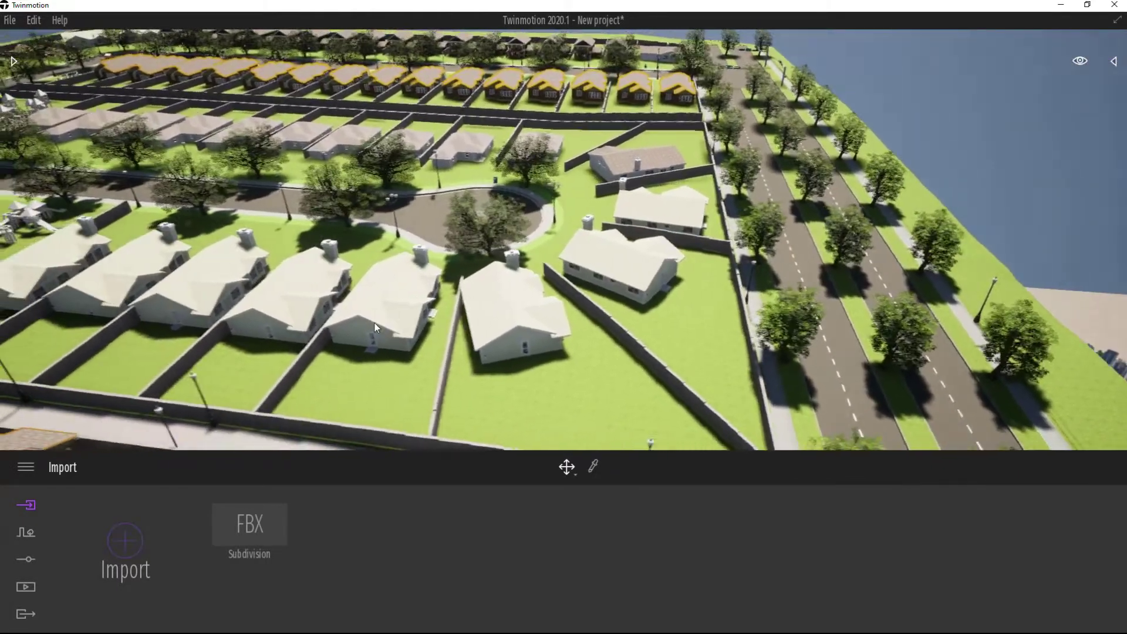
pyautogui.moveTo(374, 323); pyautogui.dragTo(608, 429)
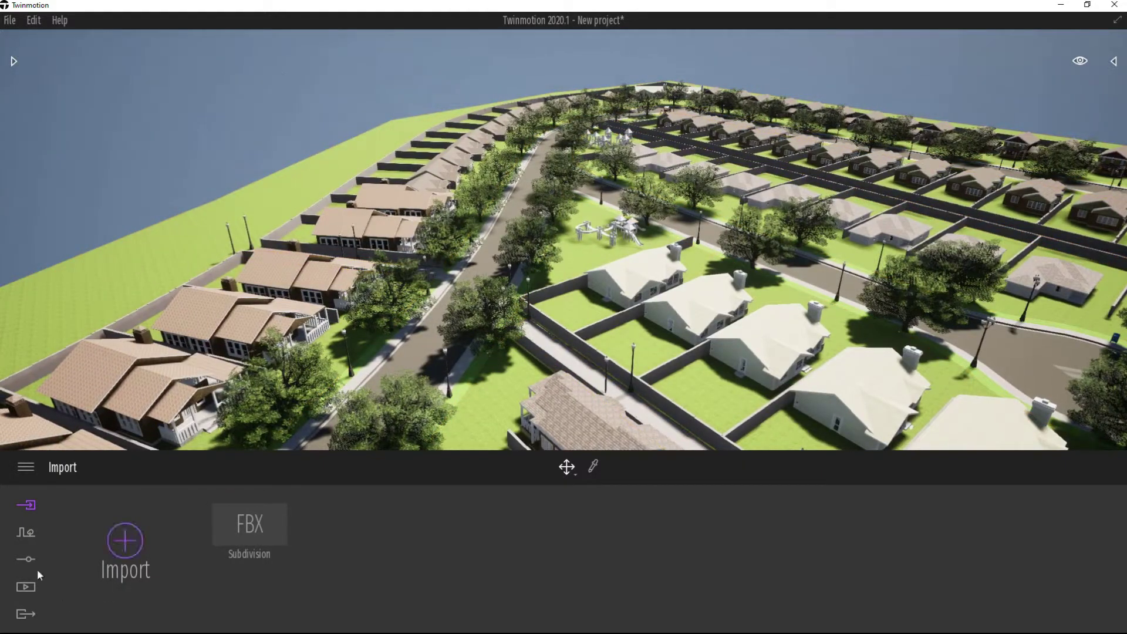
# Start a vehicle path along the dashed line of the divided road's carriageway nearest the houses
pyautogui.click(25, 532)
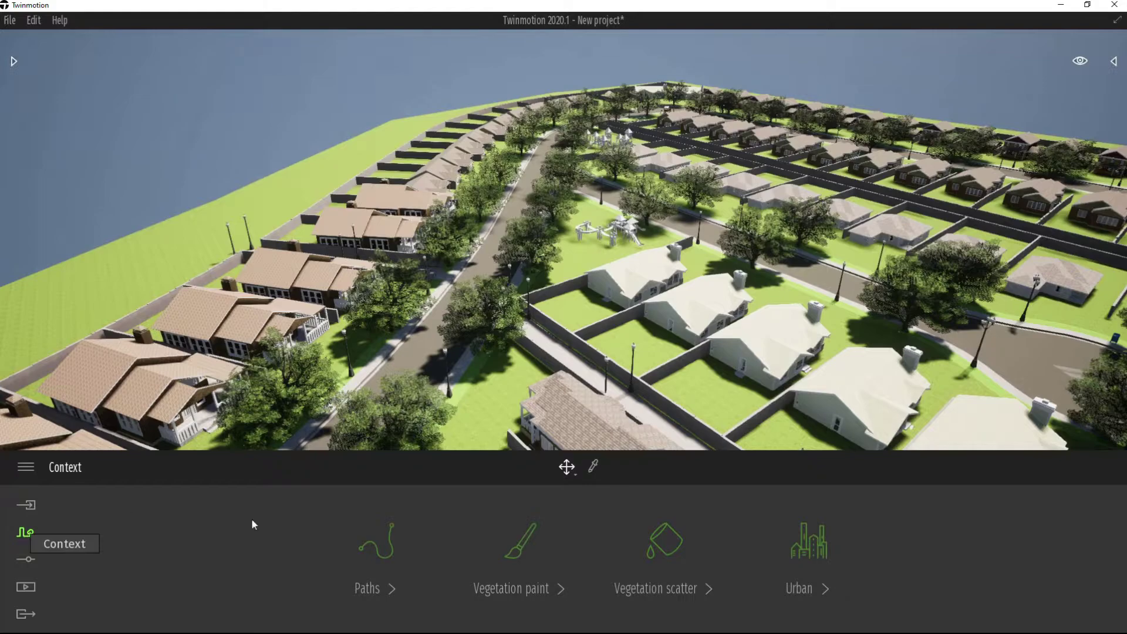
pyautogui.click(382, 546)
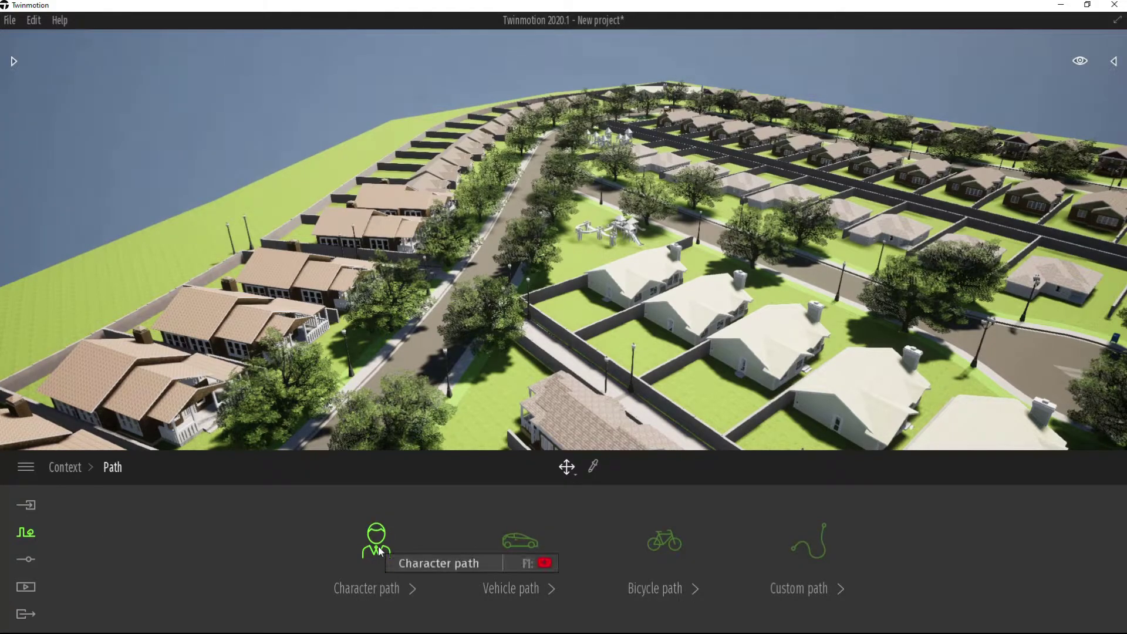
pyautogui.click(526, 546)
pyautogui.moveTo(597, 355); pyautogui.dragTo(360, 177, button='right')
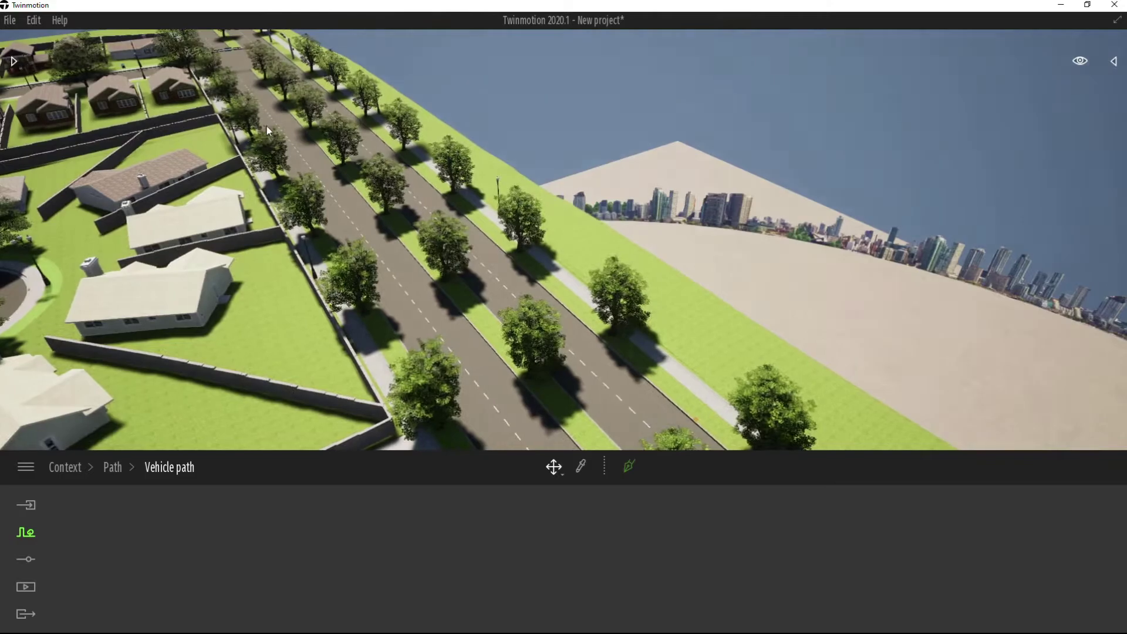
pyautogui.press('Escape')
pyautogui.click(35, 535)
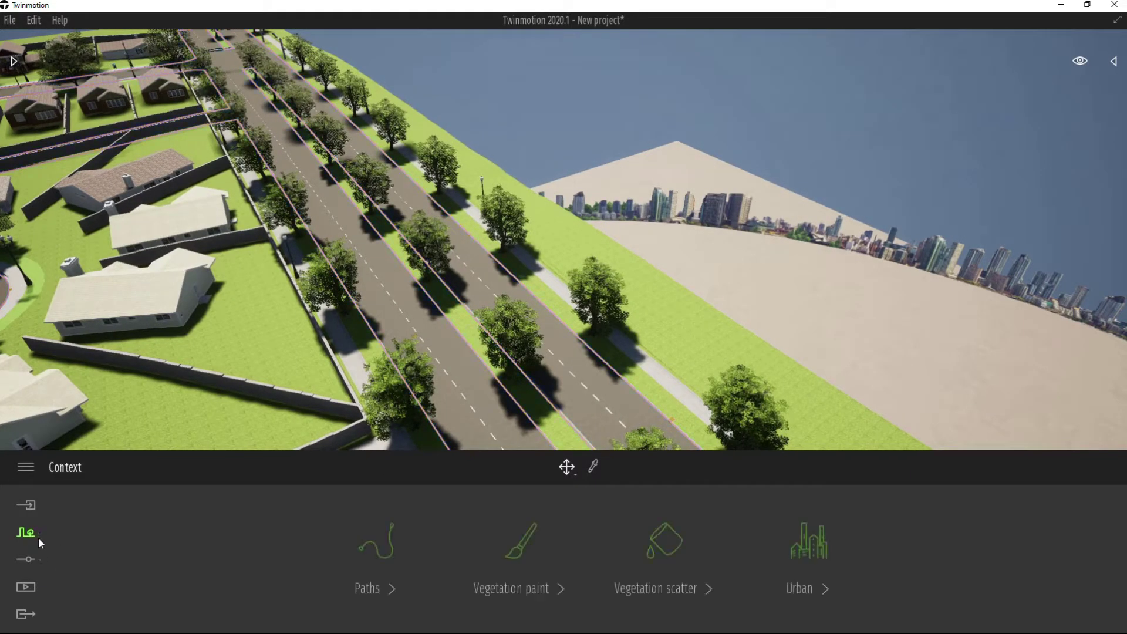
pyautogui.click(362, 558)
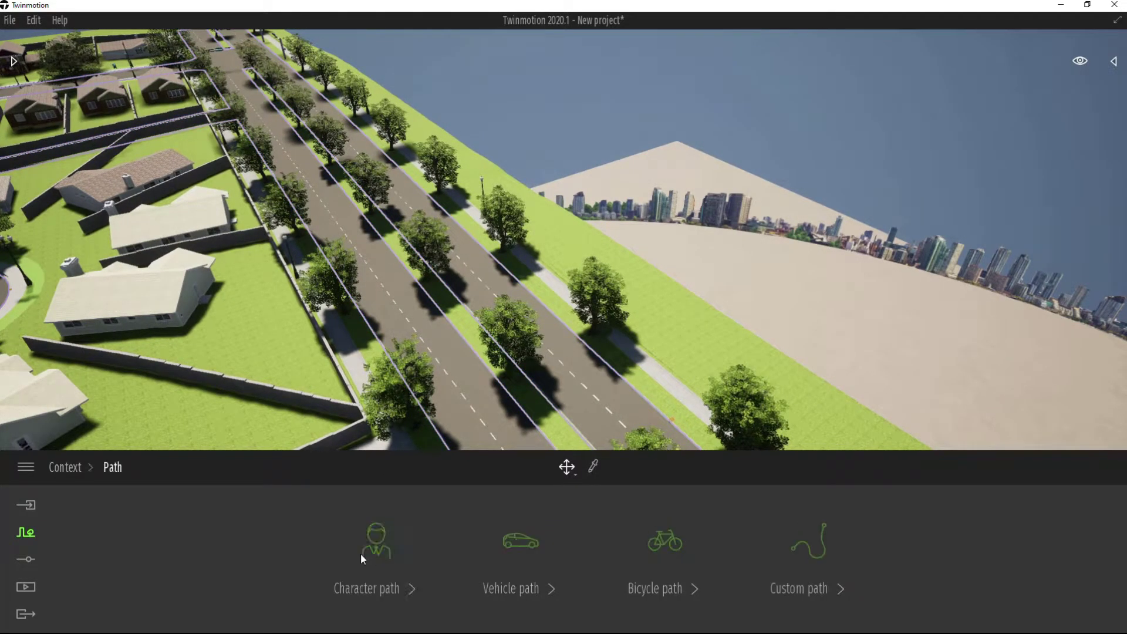
pyautogui.click(520, 541)
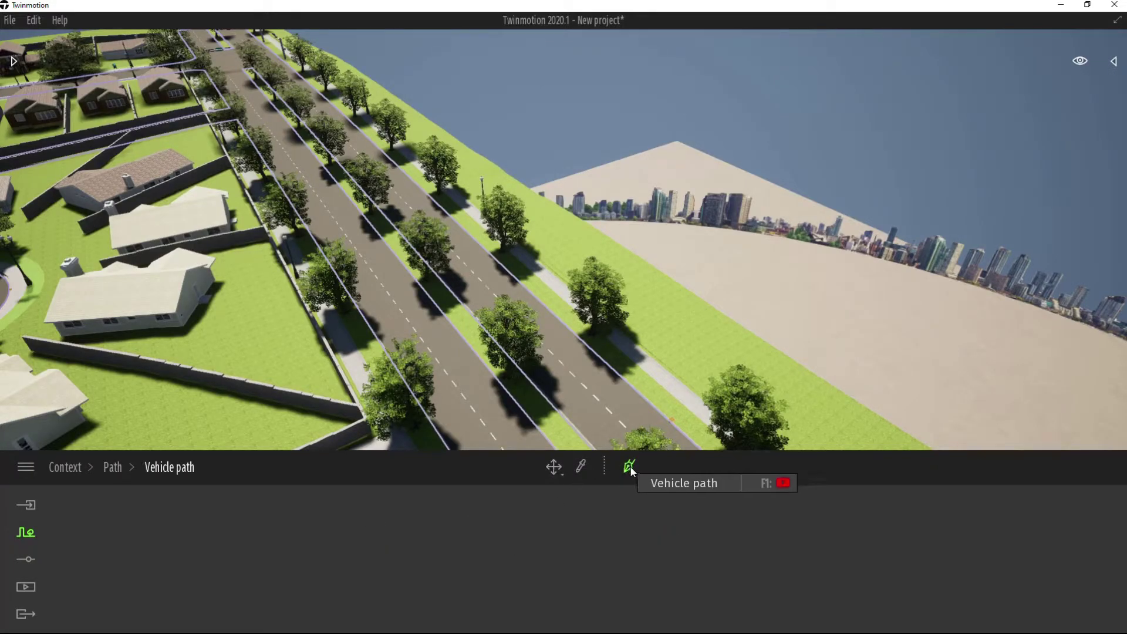
pyautogui.press('Escape')
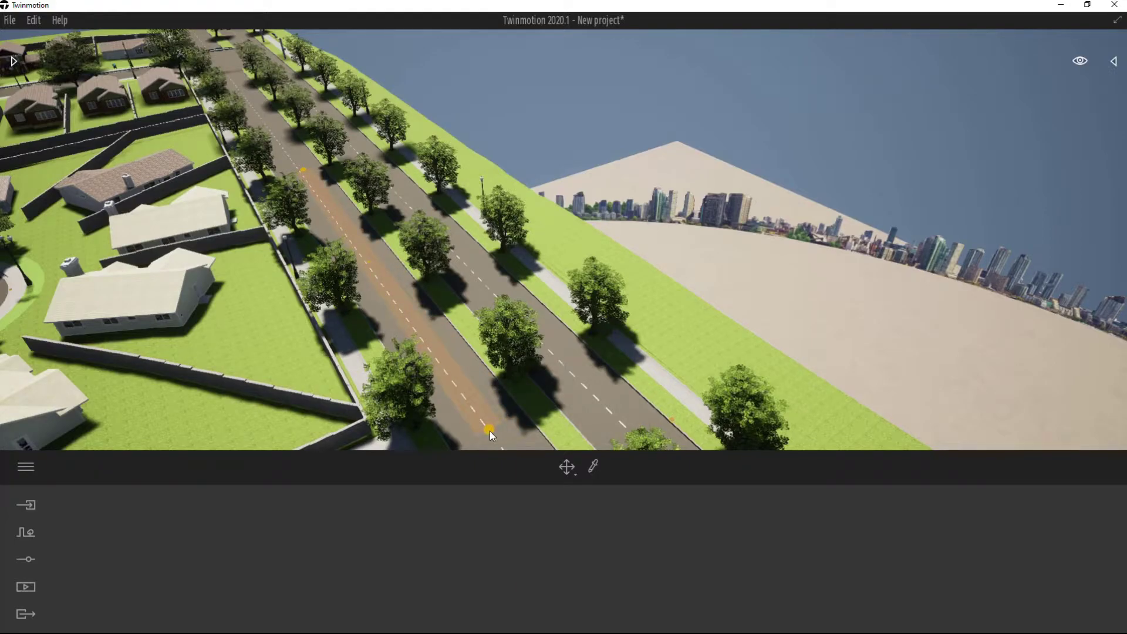
# Extend the vehicle path along the near carriageway through the street intersection and finish drawing it
pyautogui.scroll(5, 490, 431)
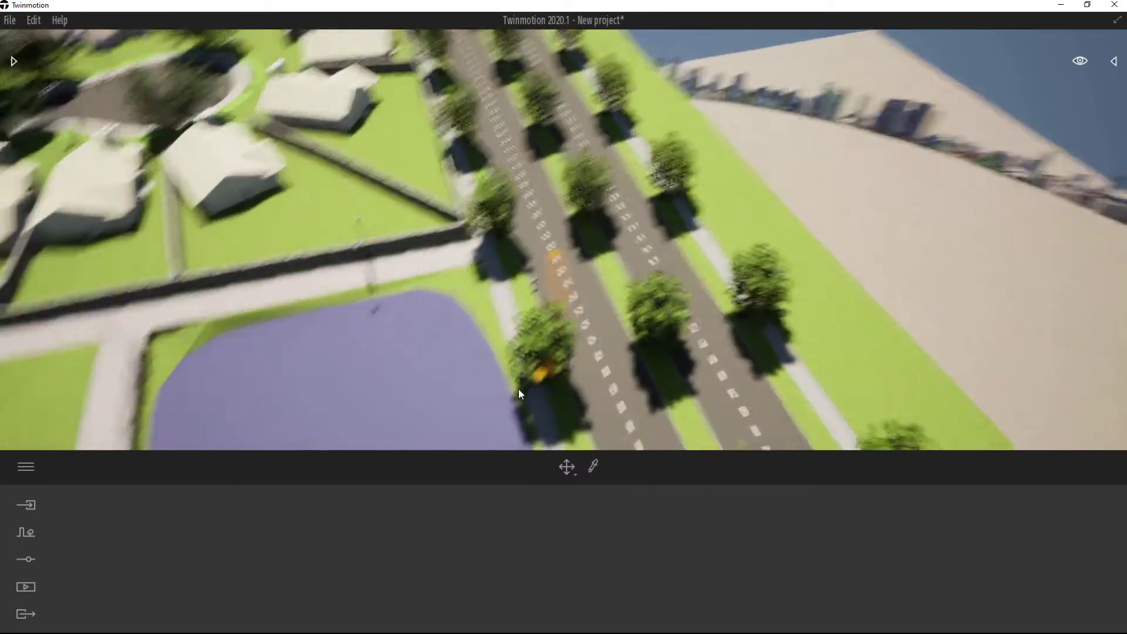
pyautogui.moveTo(519, 389); pyautogui.dragTo(734, 367, button='right')
pyautogui.click(734, 358)
pyautogui.press('d')
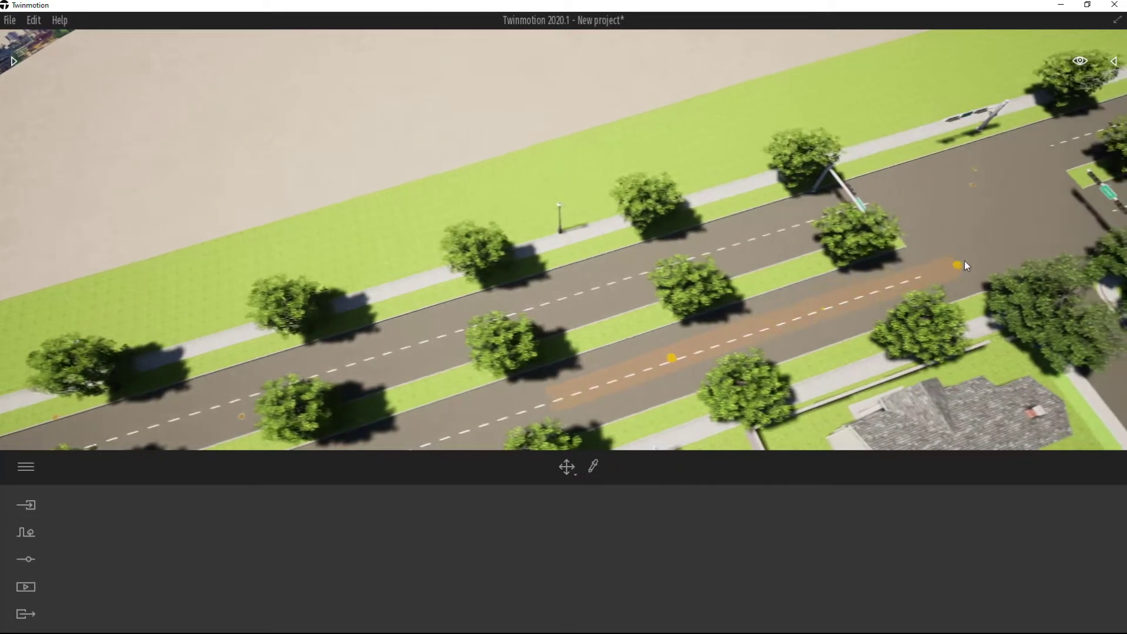
pyautogui.click(969, 247)
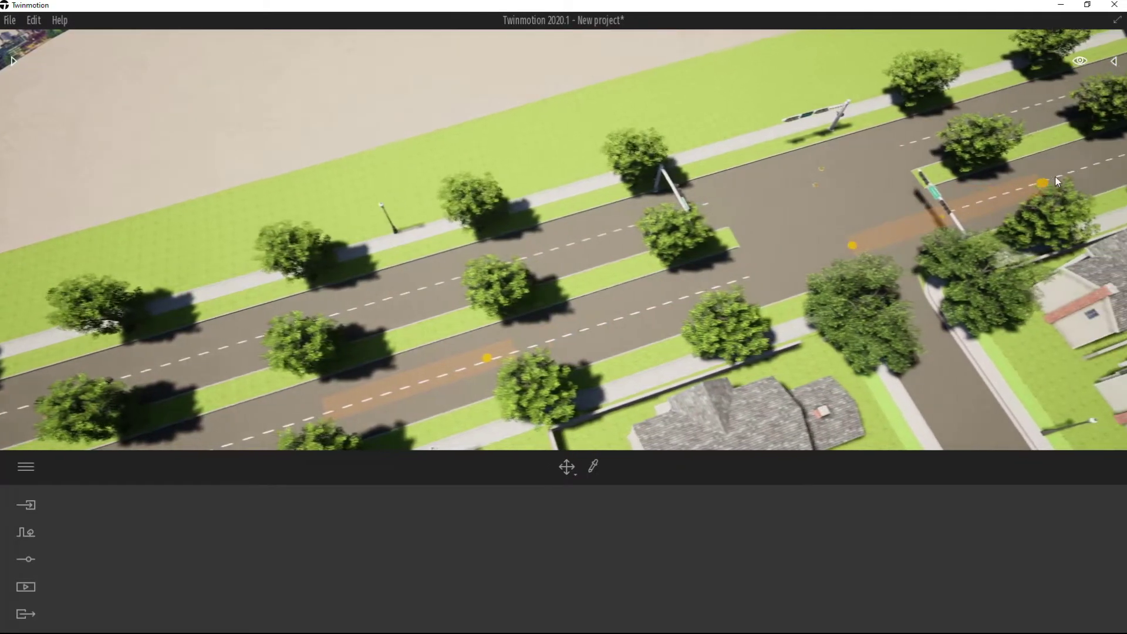
pyautogui.click(1058, 161)
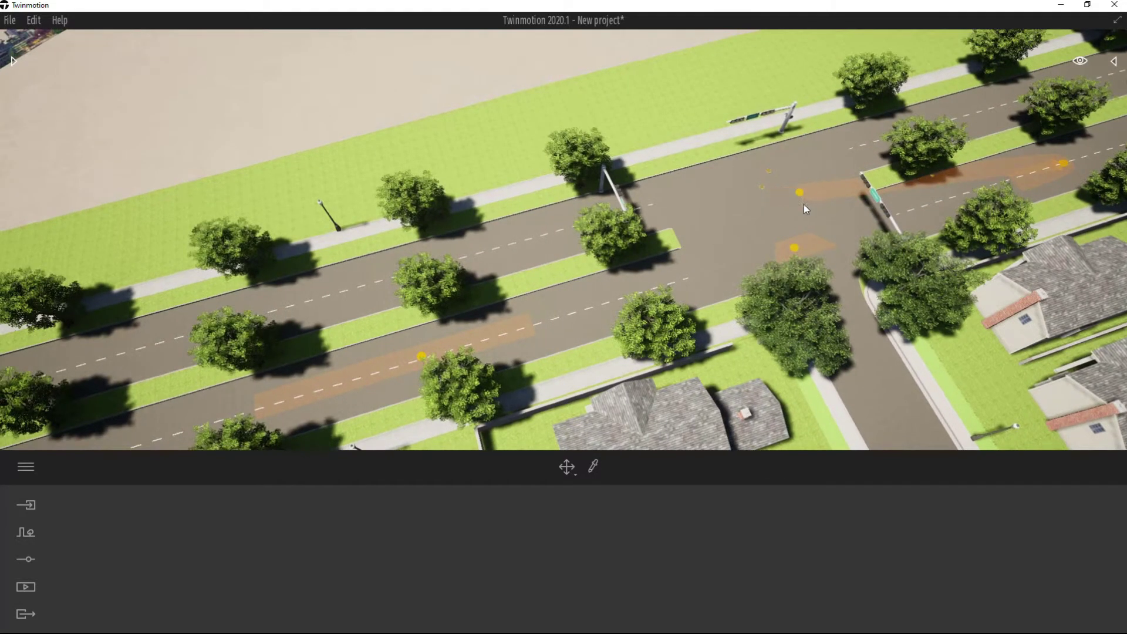
pyautogui.click(802, 208)
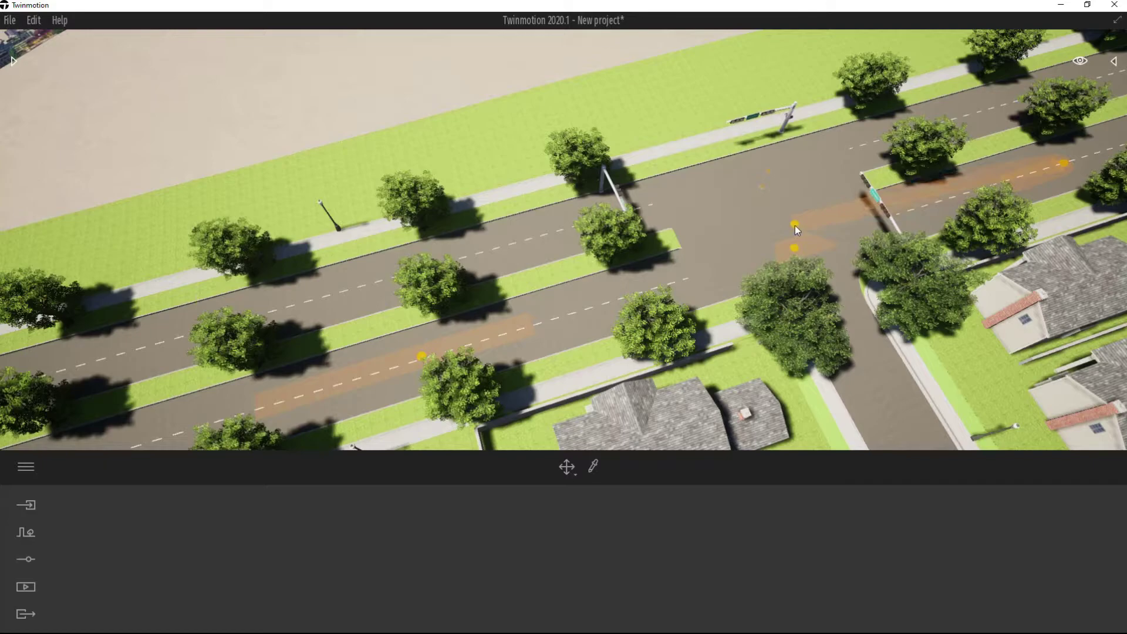
pyautogui.press('Escape')
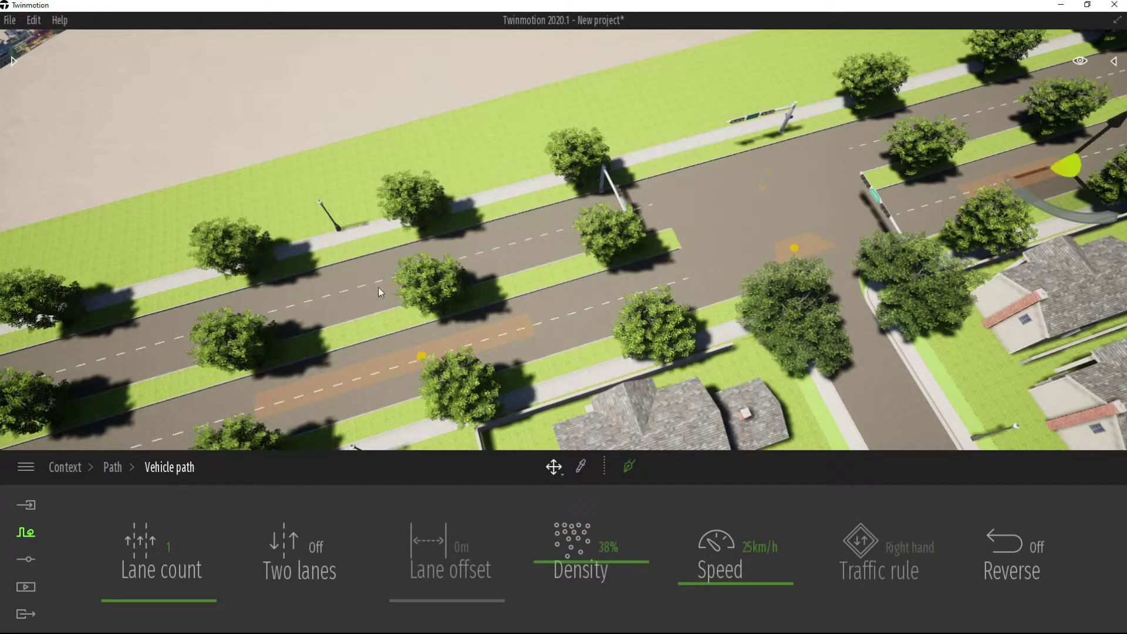
# Return the view above ground to face the playground and the stretch of divided road carrying the vehicle path
pyautogui.click(167, 550)
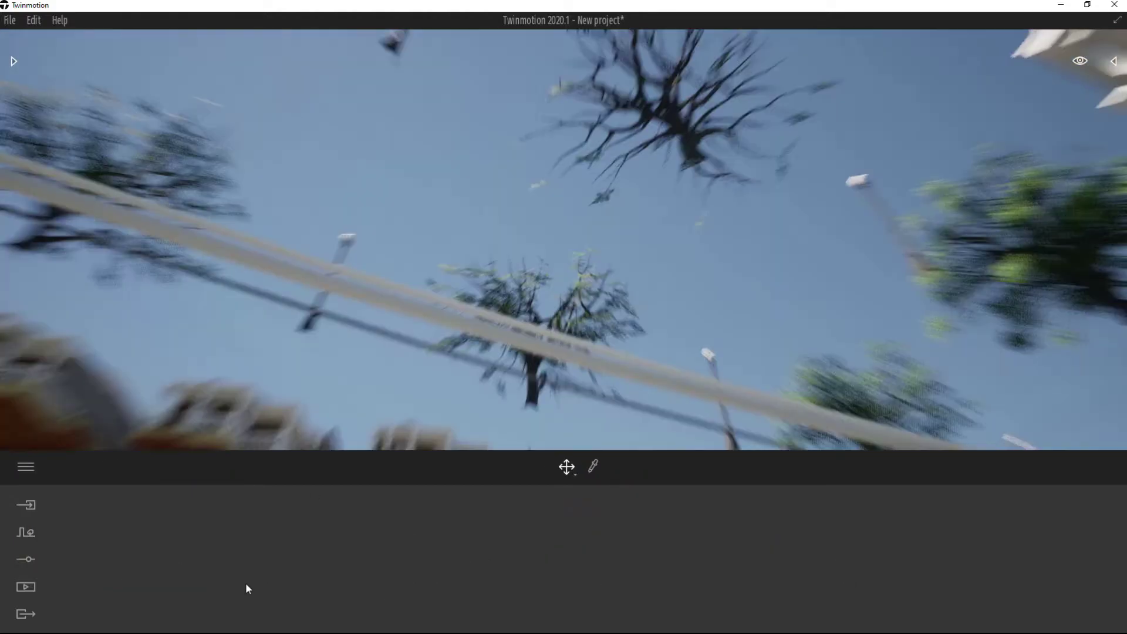
pyautogui.scroll(-1, 428, 266)
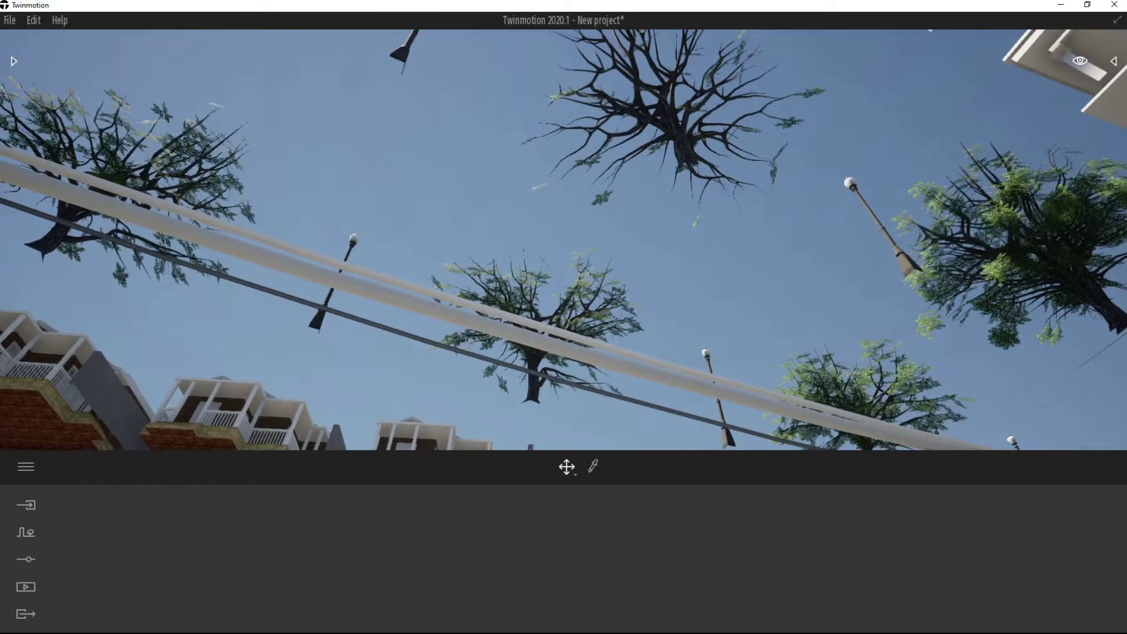
pyautogui.moveTo(431, 246); pyautogui.dragTo(555, 277)
pyautogui.moveTo(563, 196); pyautogui.dragTo(555, 218, button='right')
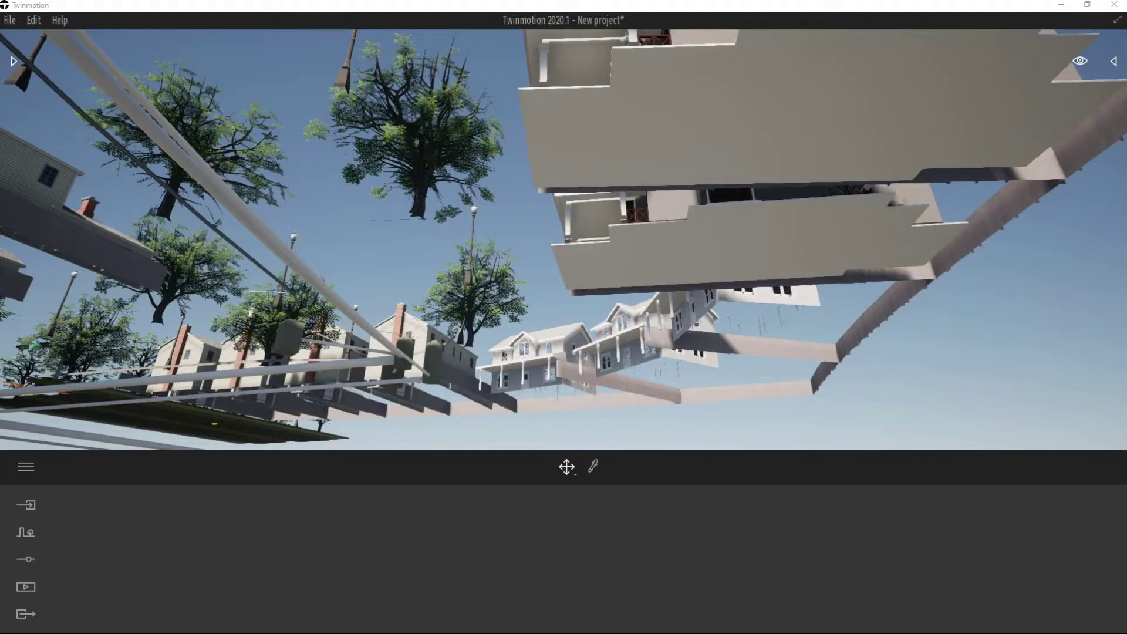
pyautogui.press('w')
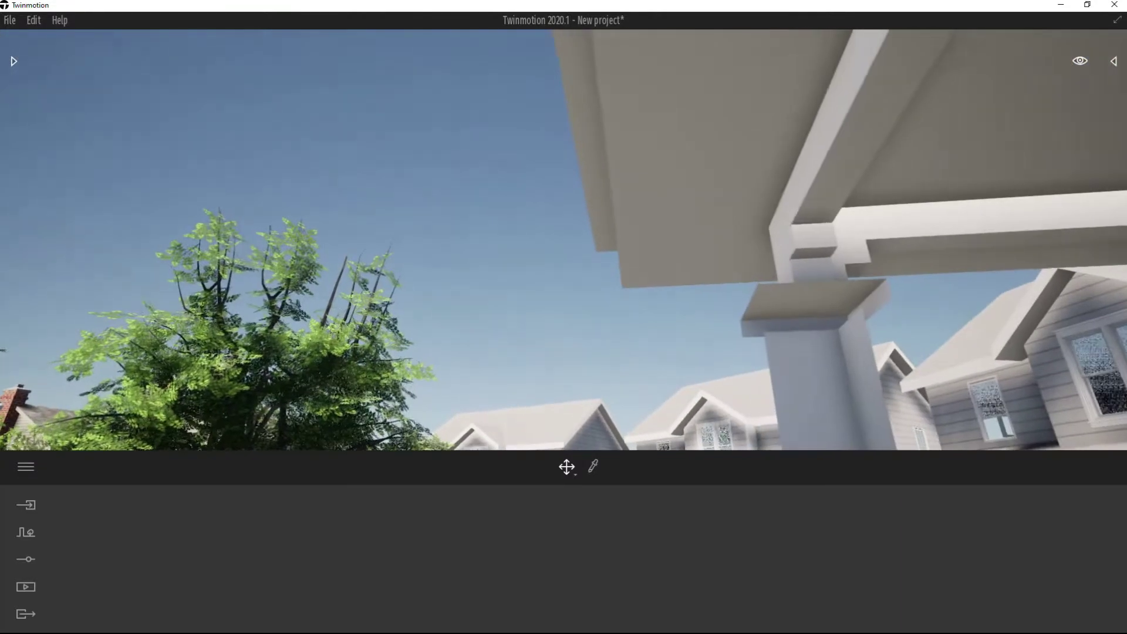
pyautogui.moveTo(500, 66); pyautogui.dragTo(700, 327, button='right')
pyautogui.scroll(-5, 505, 72)
pyautogui.press('a')
pyautogui.moveTo(700, 328); pyautogui.dragTo(811, 254, button='middle')
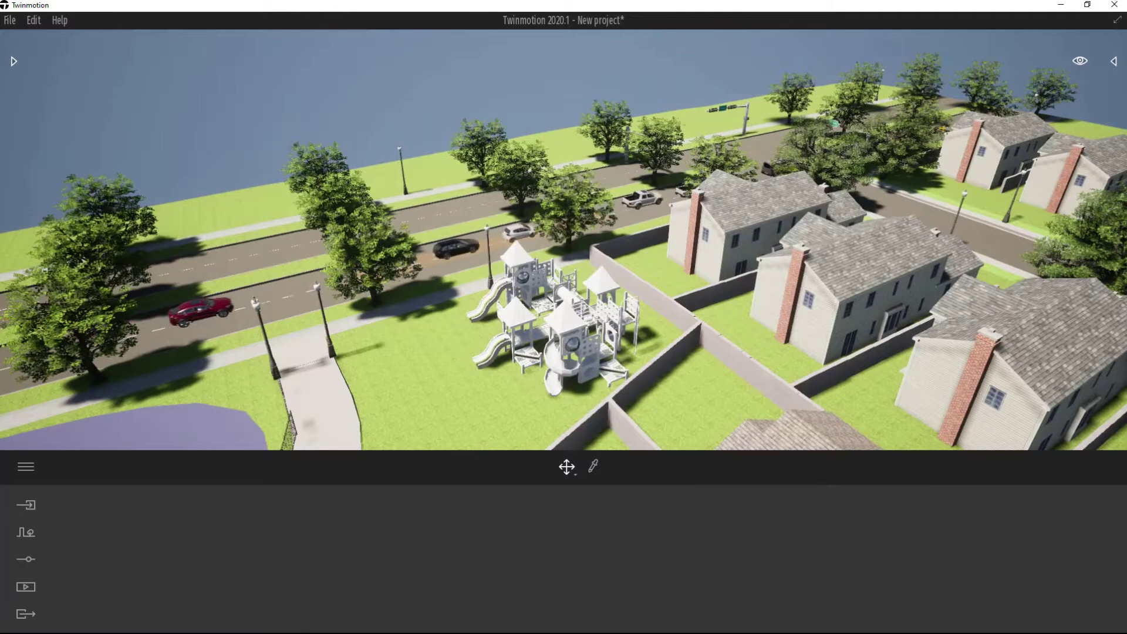
pyautogui.moveTo(812, 255); pyautogui.dragTo(626, 255, button='right')
pyautogui.scroll(2, 675, 213)
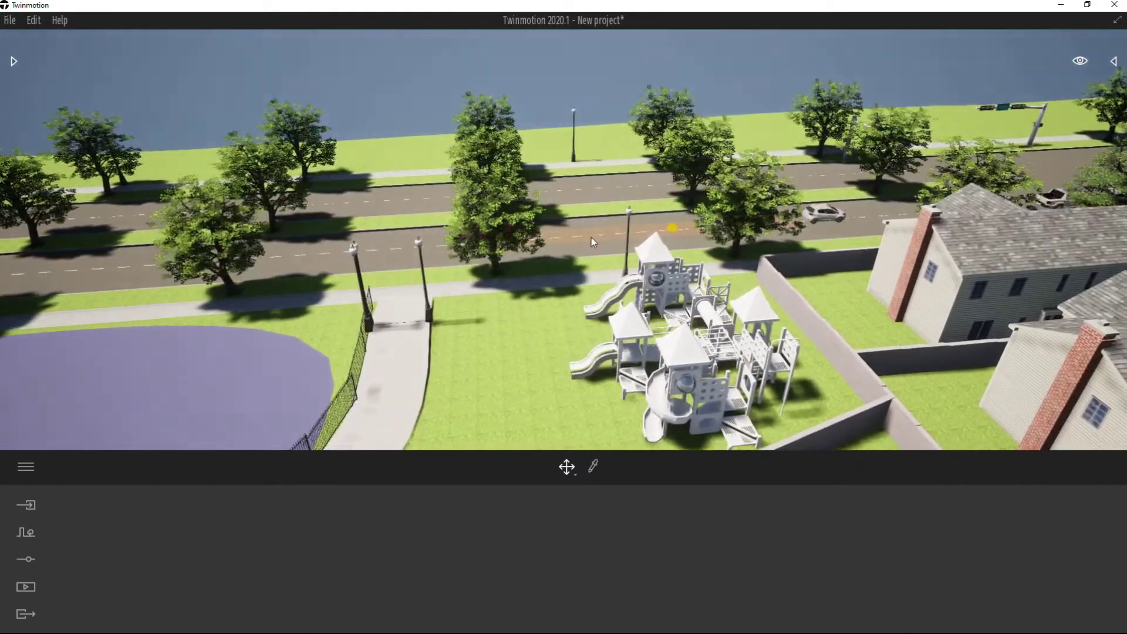
# Select the vehicle path beside the playground, try a lane count of 3, and set the lane count back to 1
pyautogui.click(591, 237)
pyautogui.press('d')
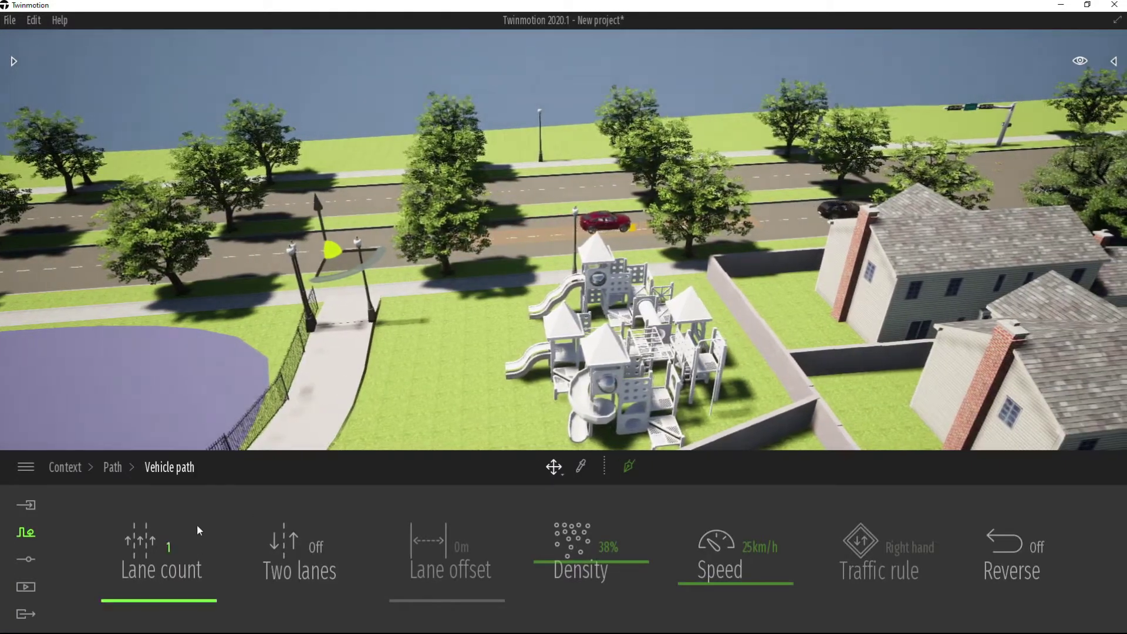
pyautogui.moveTo(150, 547); pyautogui.dragTo(168, 550)
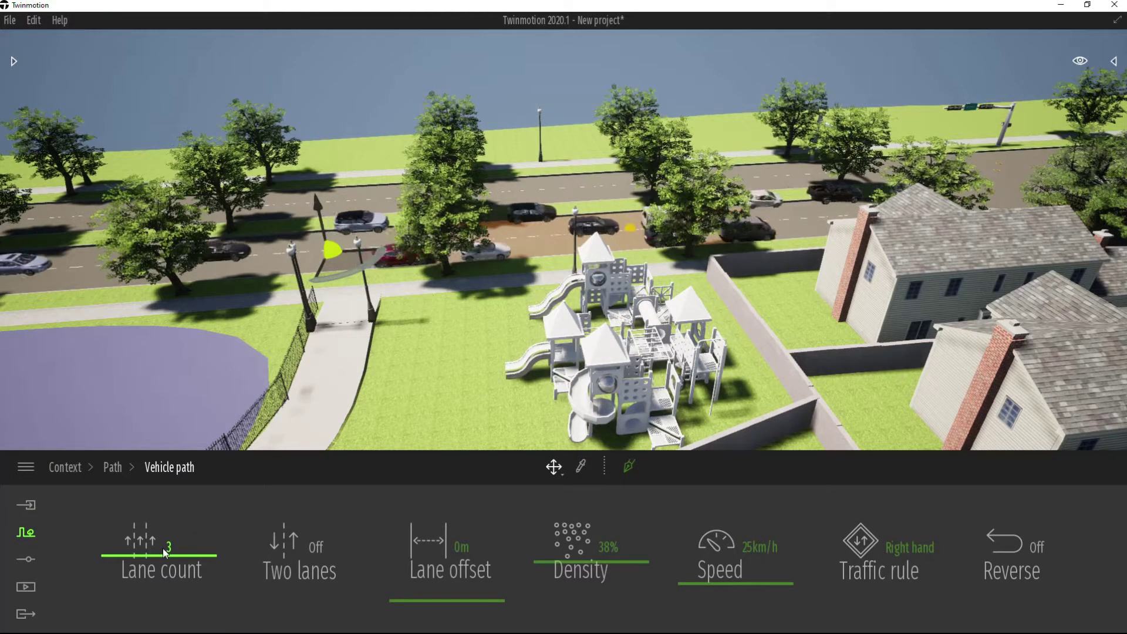
pyautogui.write('1')
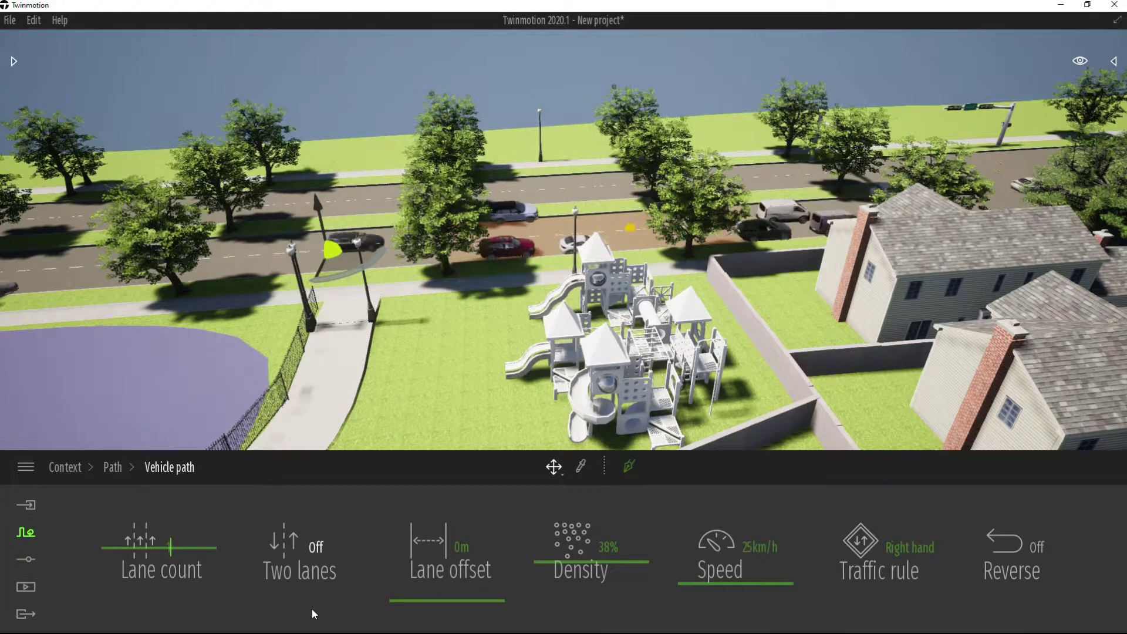
pyautogui.press('Return')
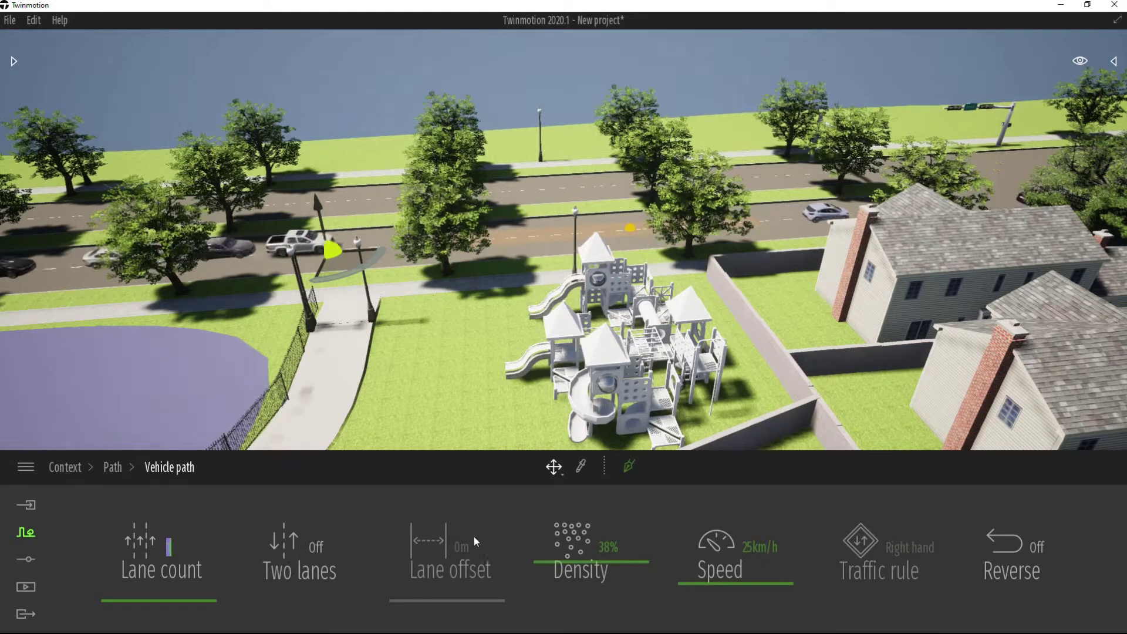
# Set the vehicle path's density to 11% and speed to 150 km/h, turn on Reverse, and deselect the path
pyautogui.moveTo(607, 562); pyautogui.dragTo(604, 592)
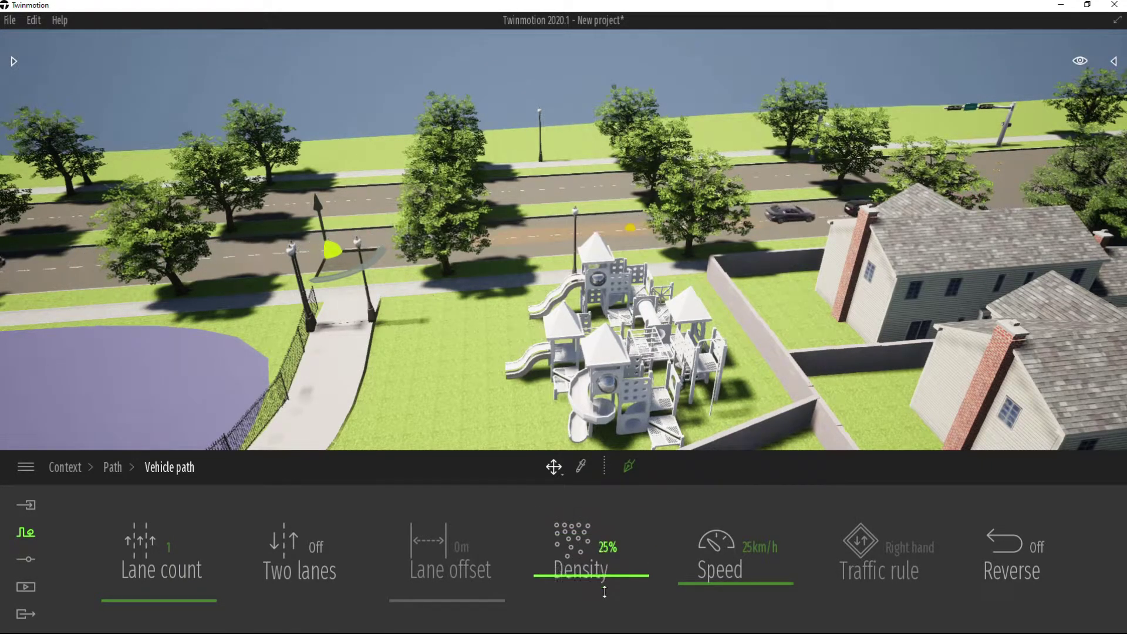
pyautogui.click(728, 556)
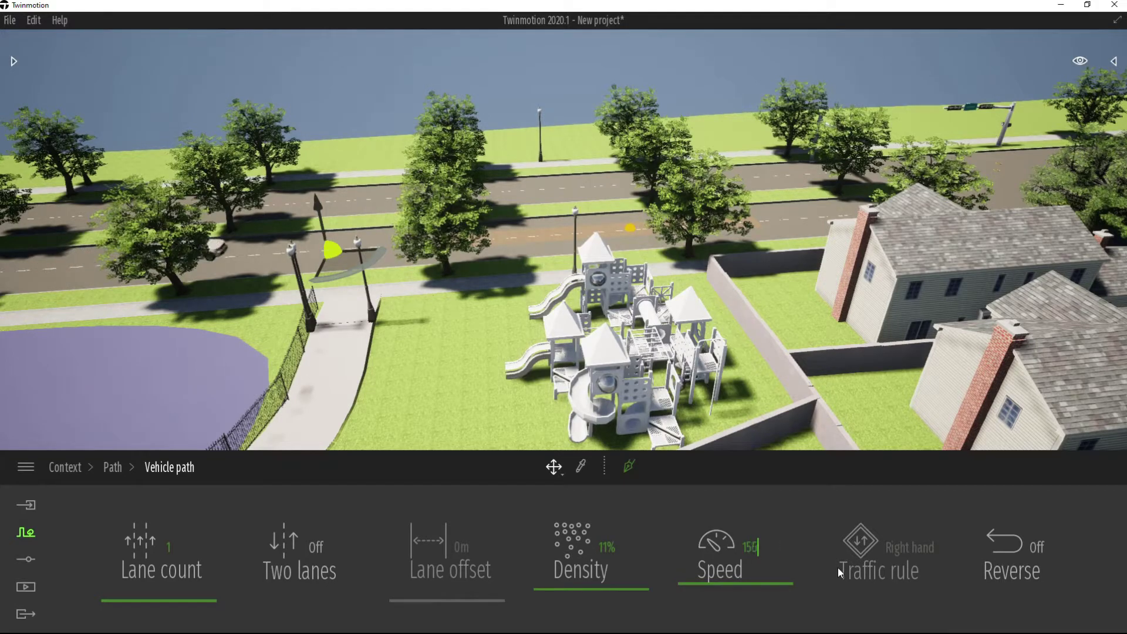
pyautogui.press('Return')
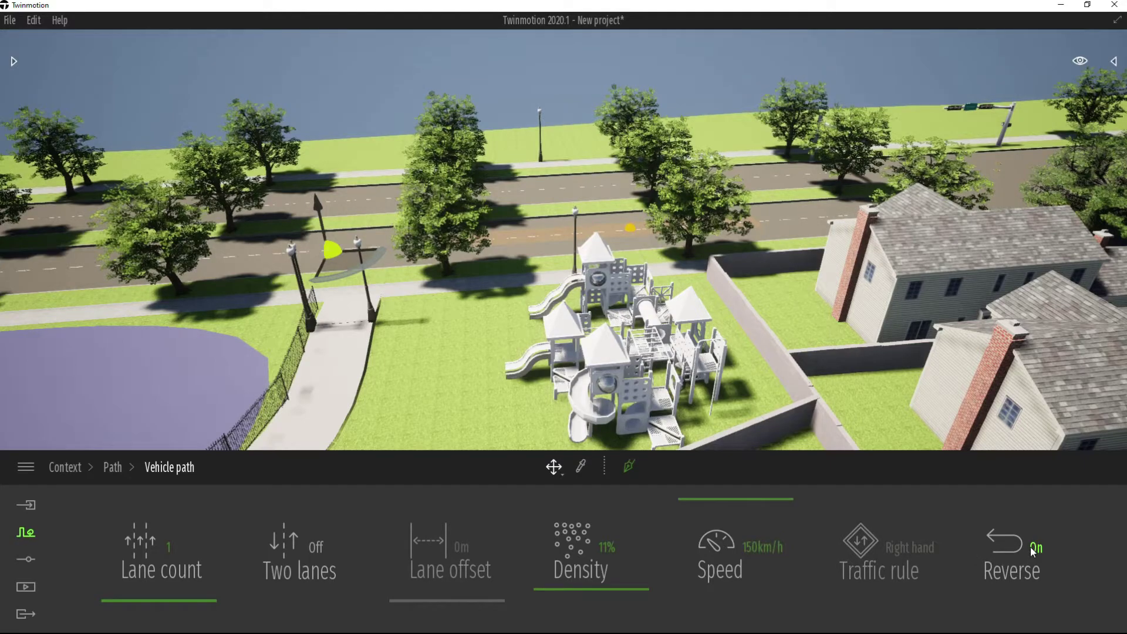
pyautogui.click(489, 400)
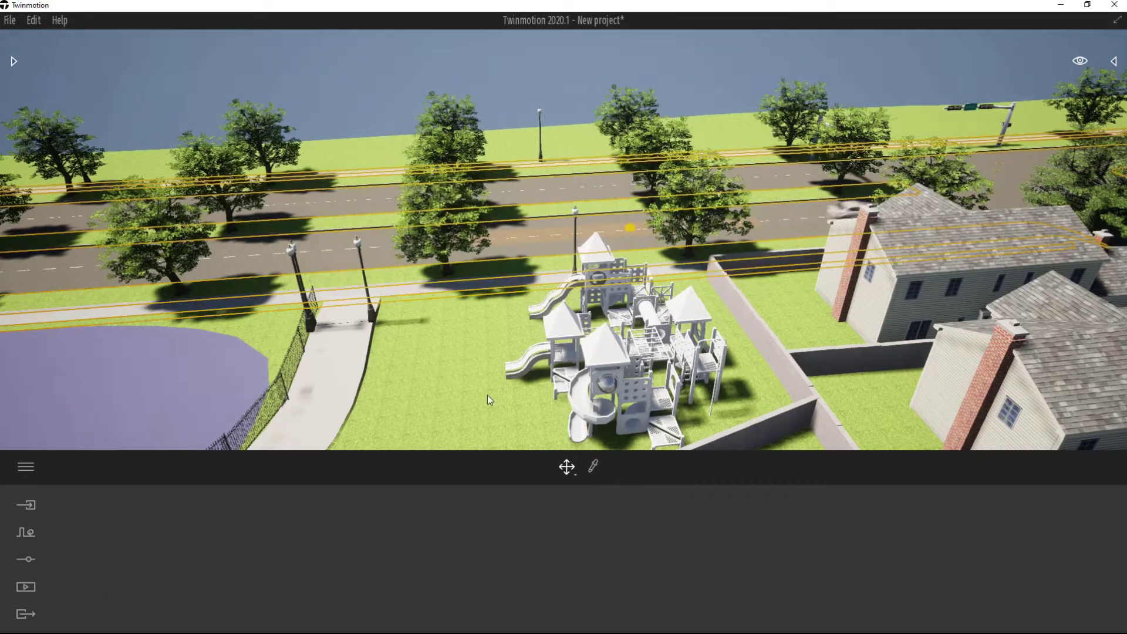
# From vegetation painting's tree library, place a single Grey Birch on the lawn between the curved walkway and the playground
pyautogui.click(26, 536)
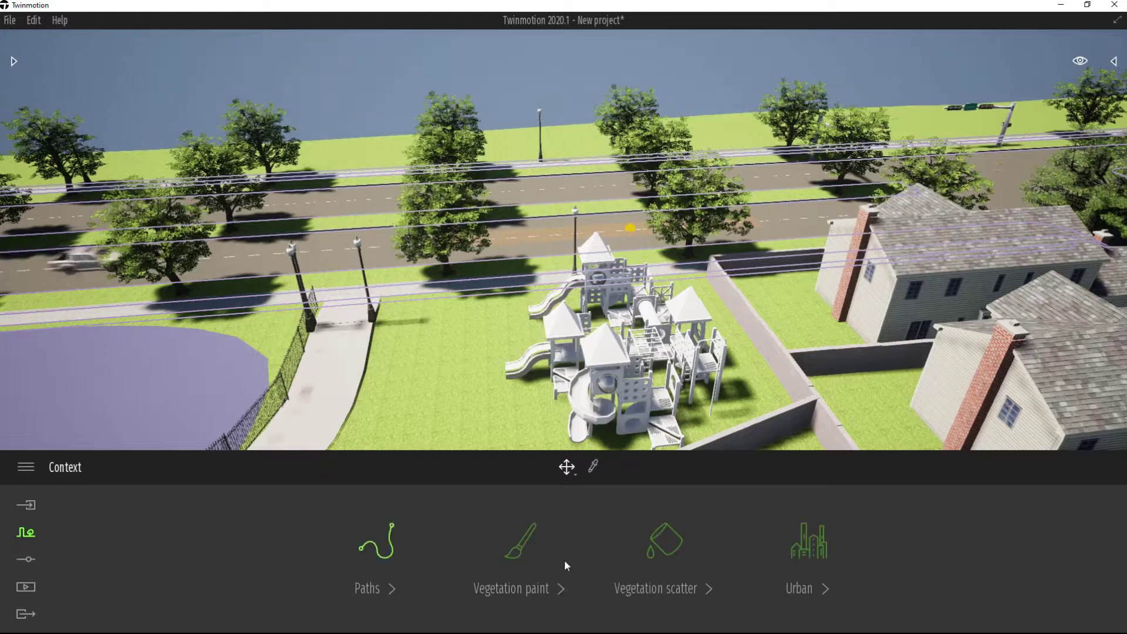
pyautogui.click(532, 547)
pyautogui.press('s')
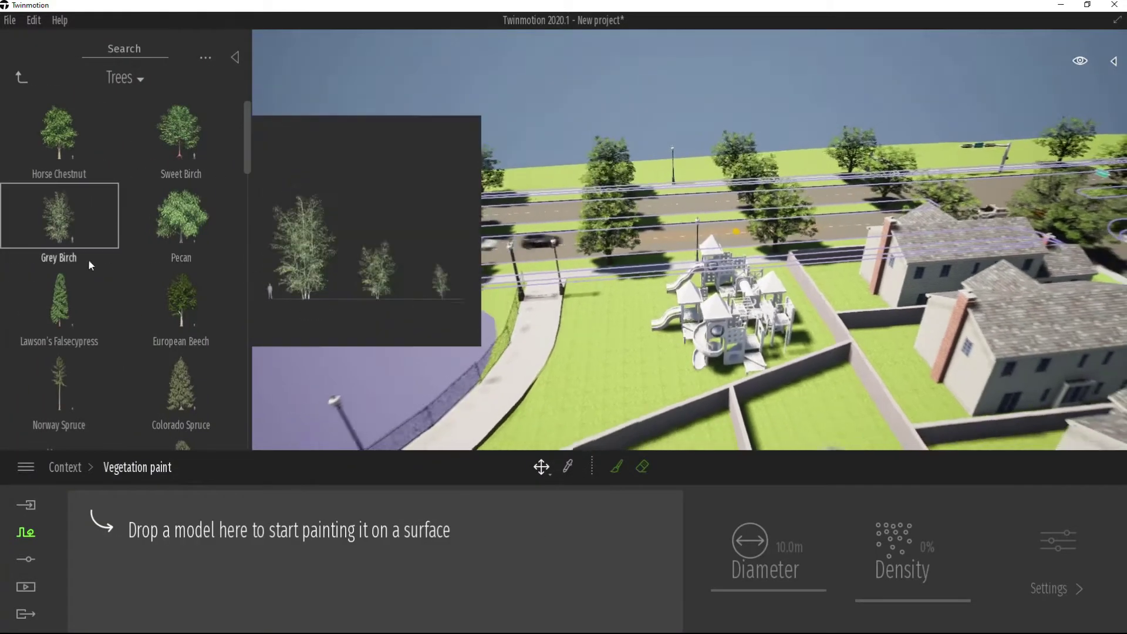
pyautogui.moveTo(58, 257)
pyautogui.moveTo(57, 258); pyautogui.dragTo(678, 341)
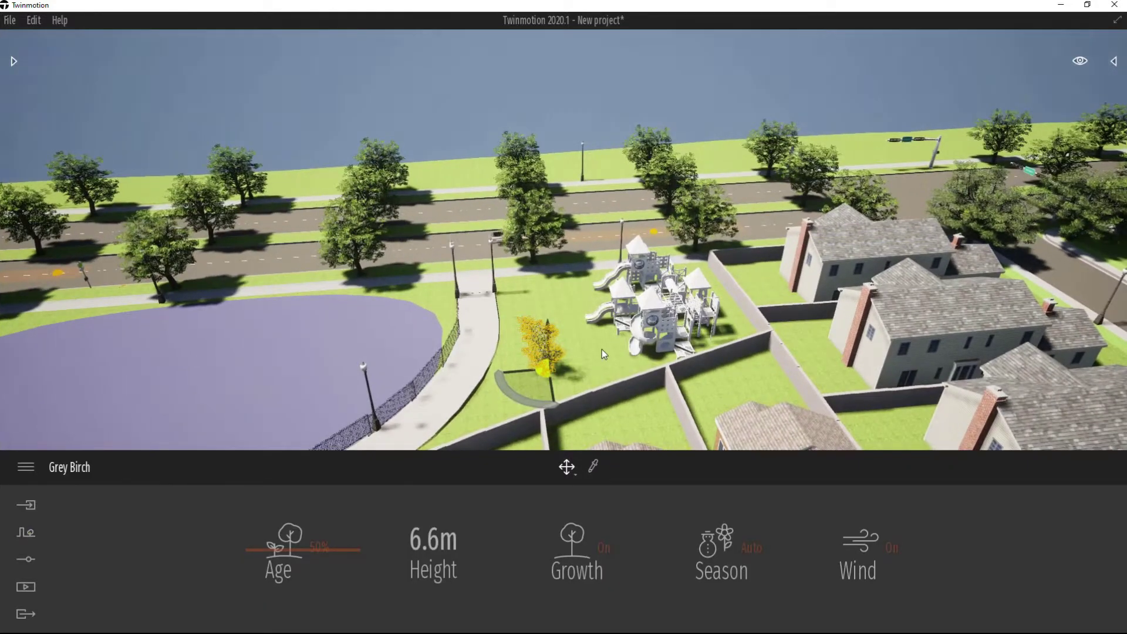
pyautogui.press('w')
pyautogui.press('d')
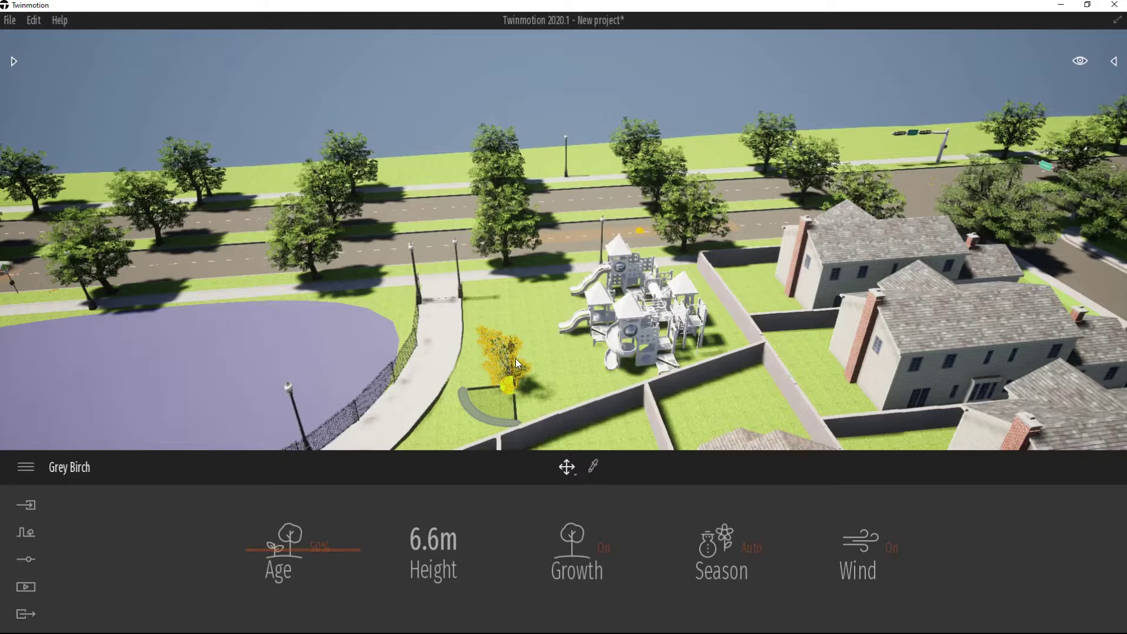
# Duplicate the Grey Birch on the lawn in place using the Instance option
pyautogui.hotkey('ctrl', 'v')
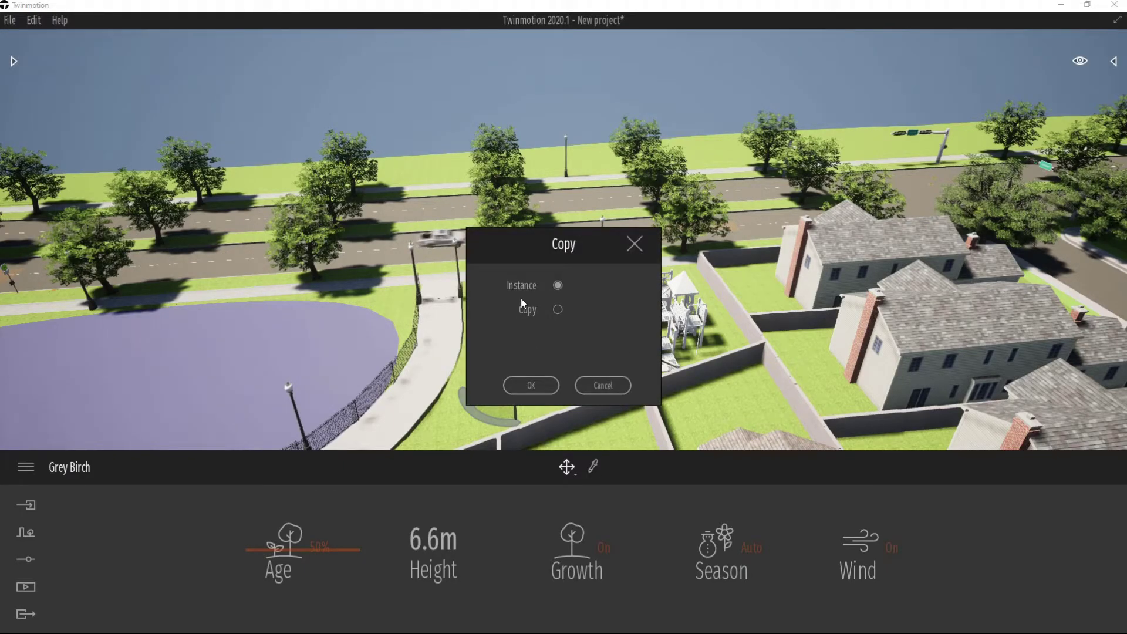
pyautogui.click(530, 392)
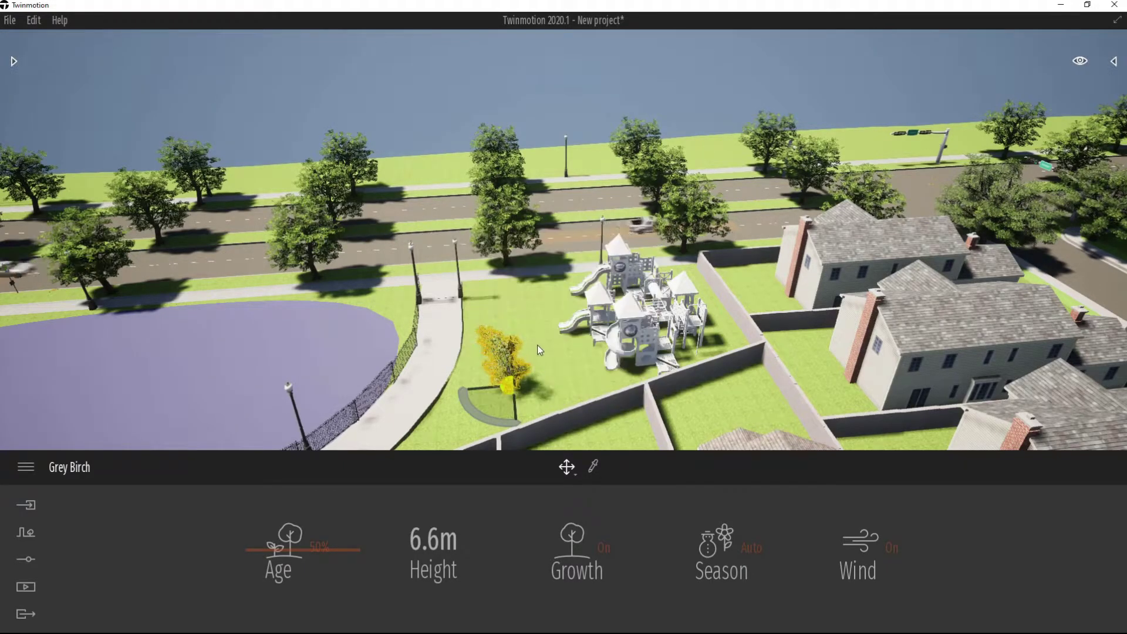
pyautogui.click(537, 333)
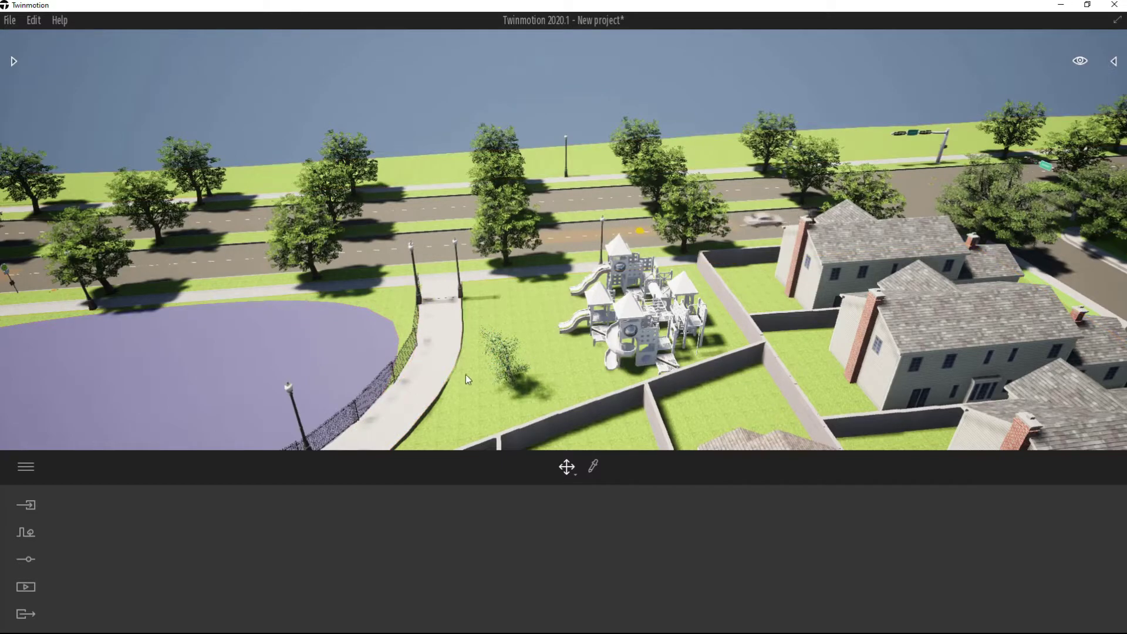
pyautogui.click(500, 359)
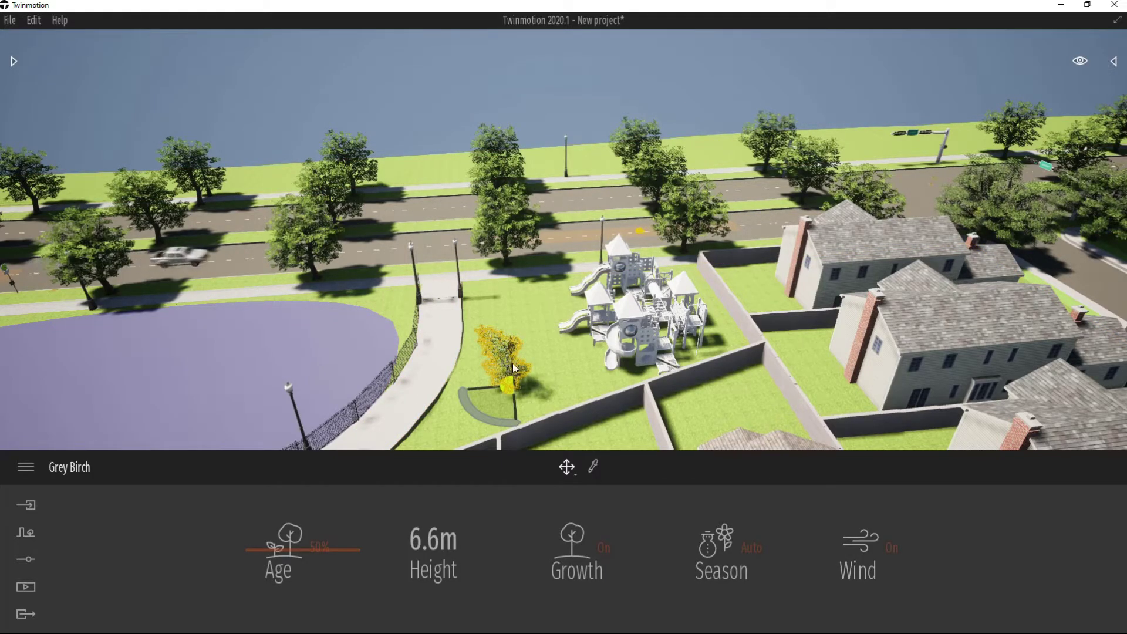
pyautogui.hotkey('ctrl', 'c')
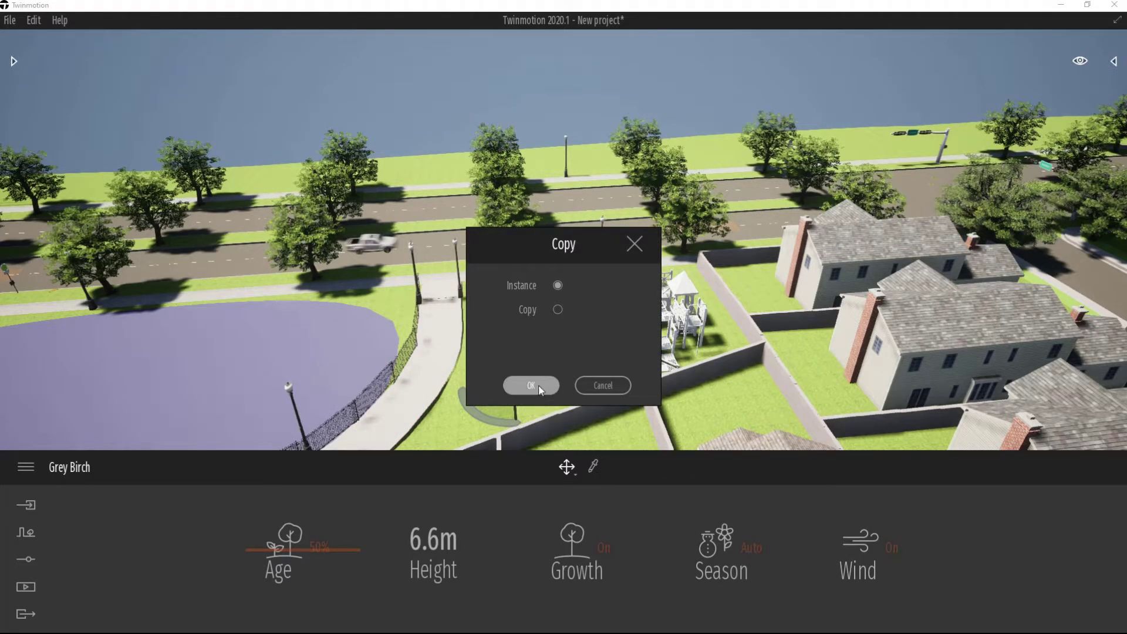
pyautogui.click(538, 385)
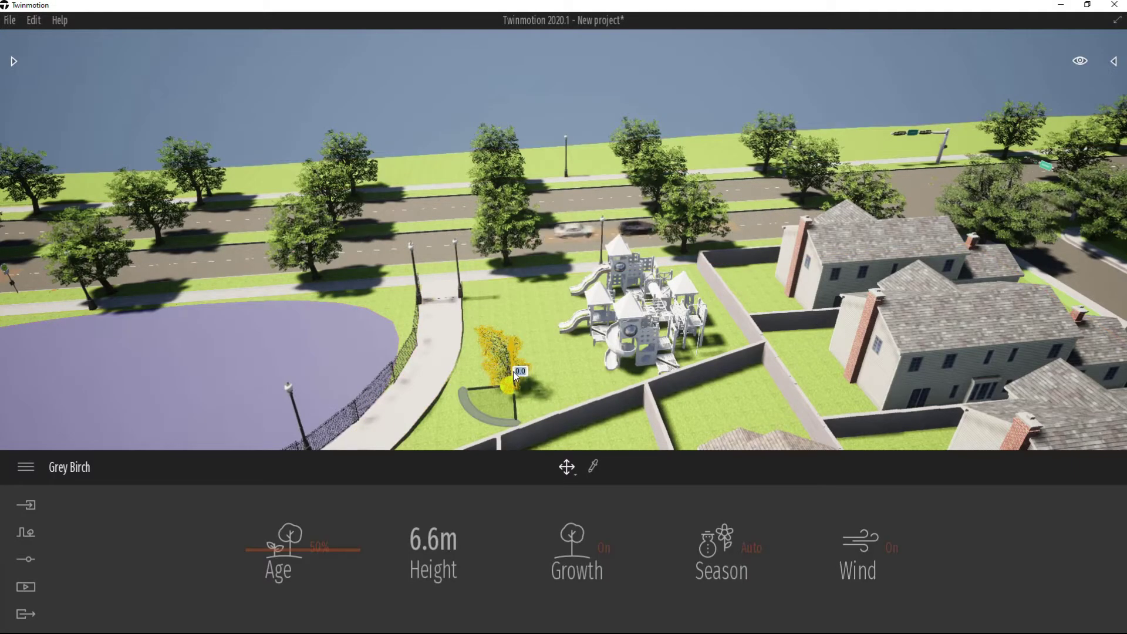
# Duplicate the Grey Birch using the Copy option and reselect the tree on the lawn
pyautogui.hotkey('ctrl', 'c')
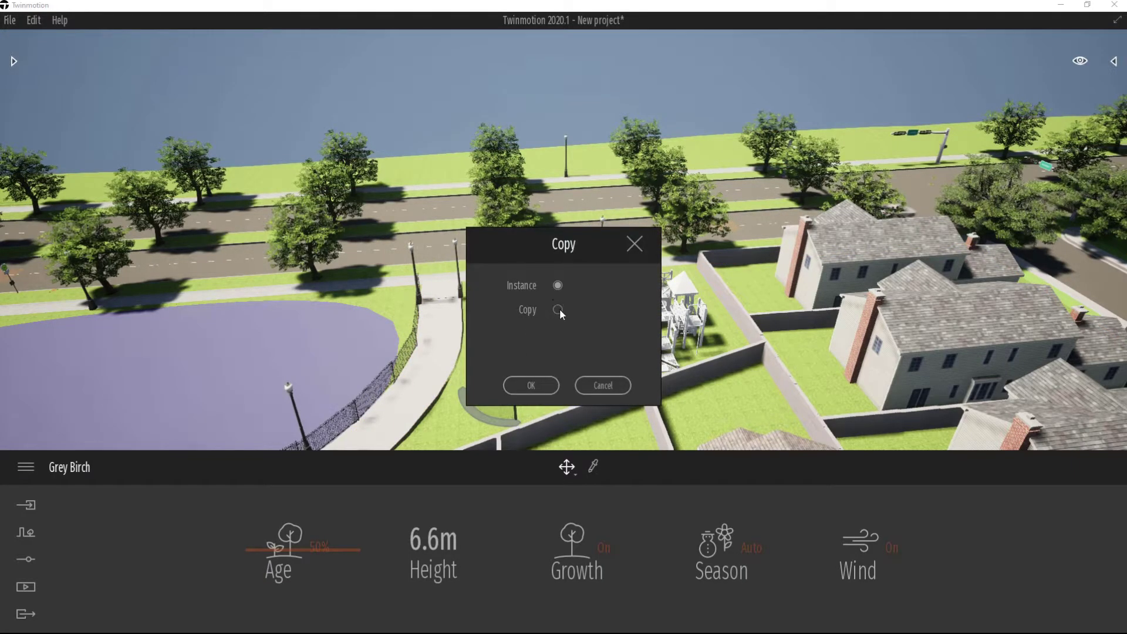
pyautogui.click(558, 309)
pyautogui.click(531, 385)
pyautogui.click(511, 386)
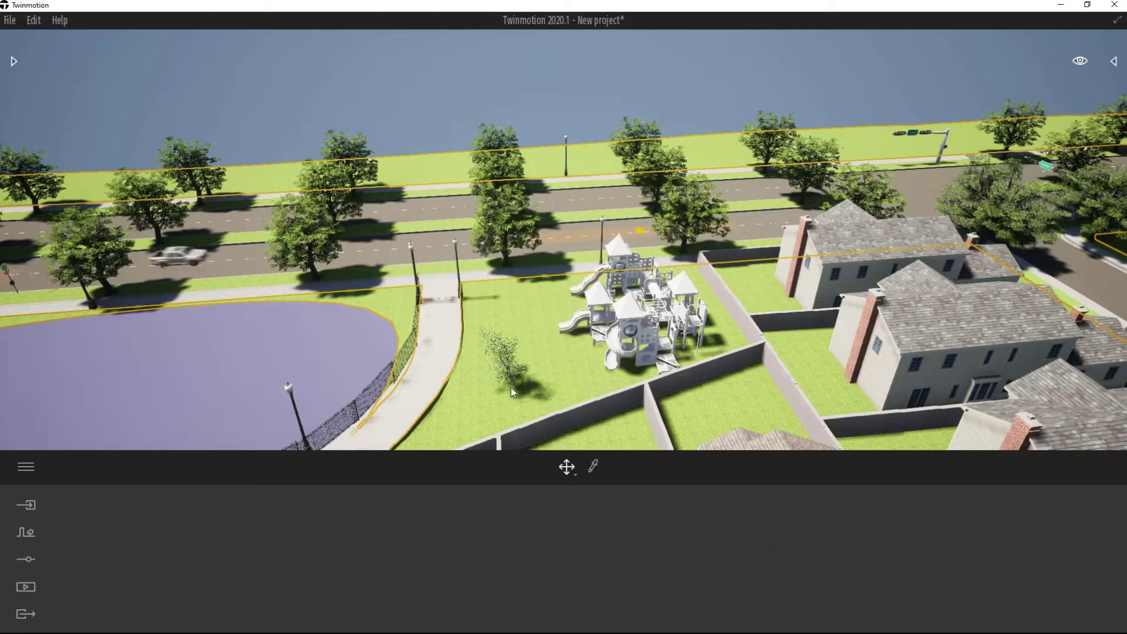
pyautogui.click(511, 386)
# Try the Grey Birch's age at 100%, and set it to 29%
pyautogui.press('Up')
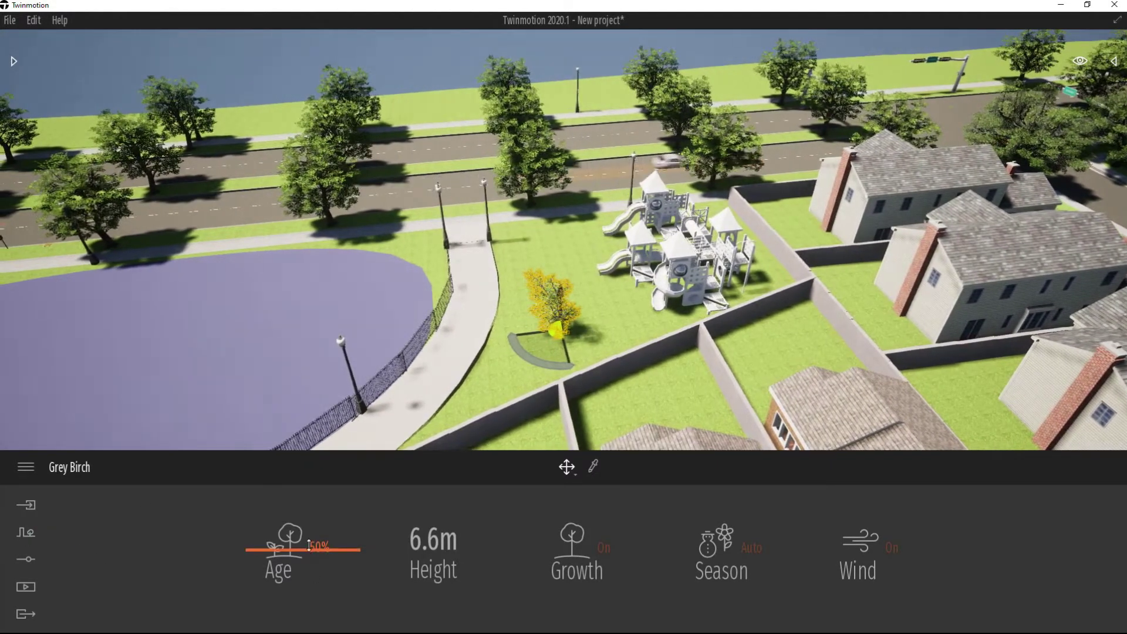
pyautogui.moveTo(317, 549); pyautogui.dragTo(328, 468)
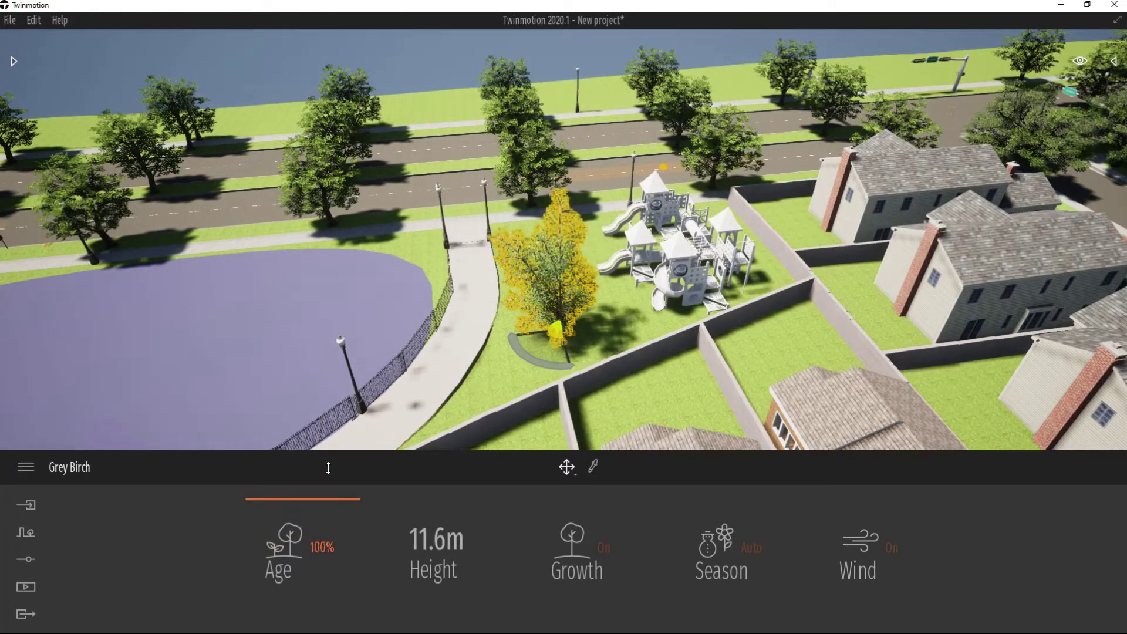
pyautogui.moveTo(316, 559); pyautogui.dragTo(318, 570)
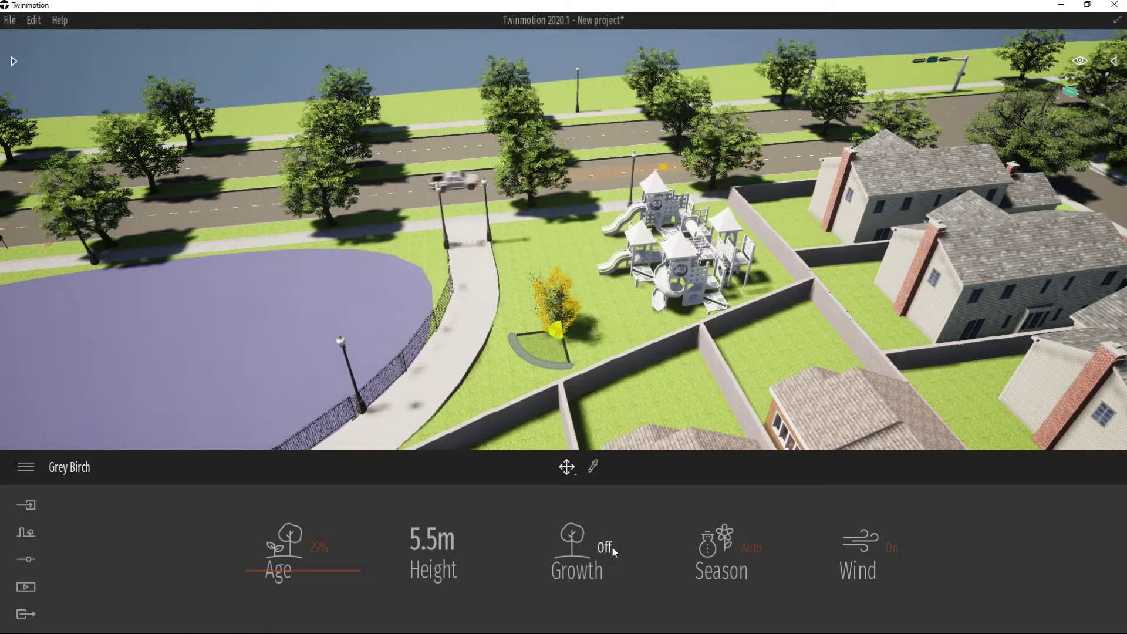
# Turn the Grey Birch's growth back on, try the Winter season, and return the season to Auto
pyautogui.click(634, 546)
pyautogui.click(752, 548)
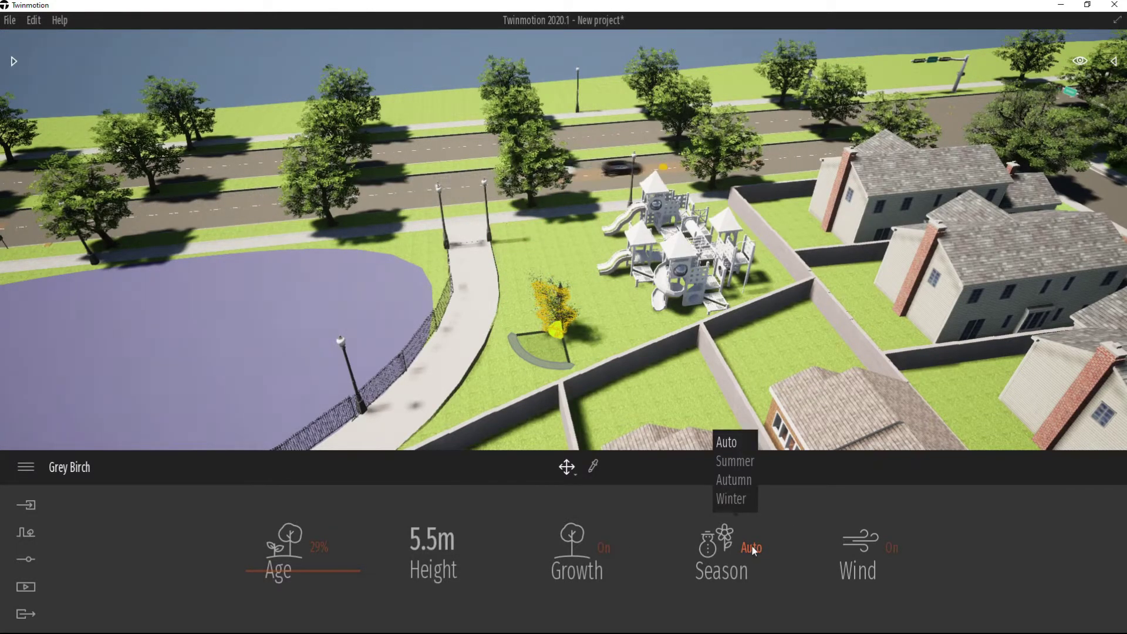
pyautogui.click(732, 499)
pyautogui.click(744, 567)
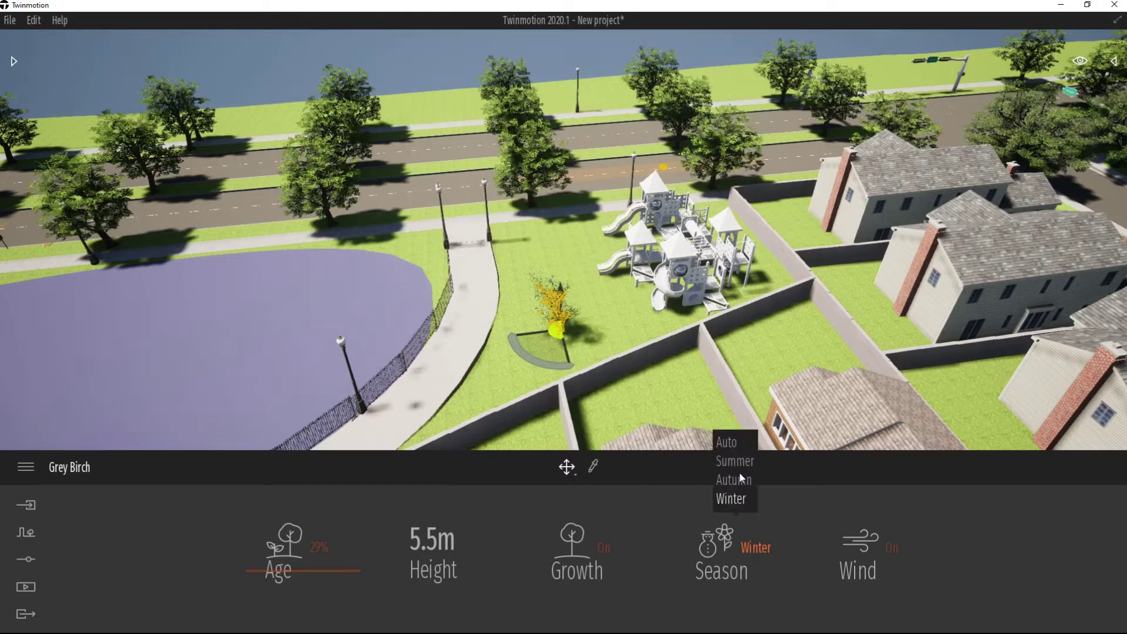
pyautogui.click(728, 442)
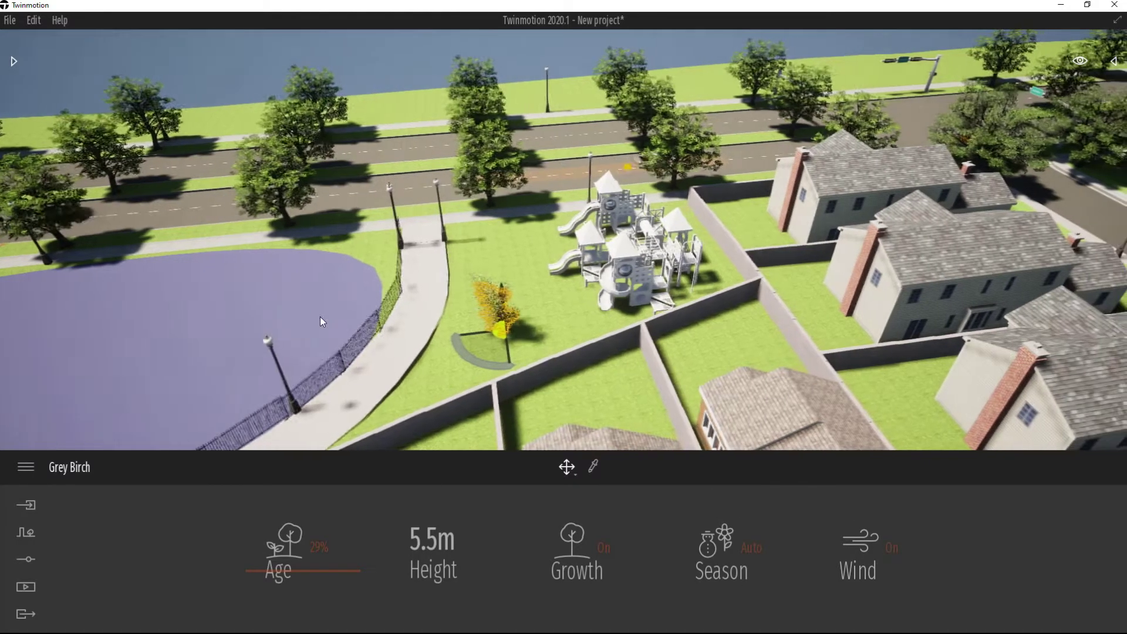
# Start Vegetation scatter and add Long grass 02 from the grass and flowers library as its model
pyautogui.click(26, 532)
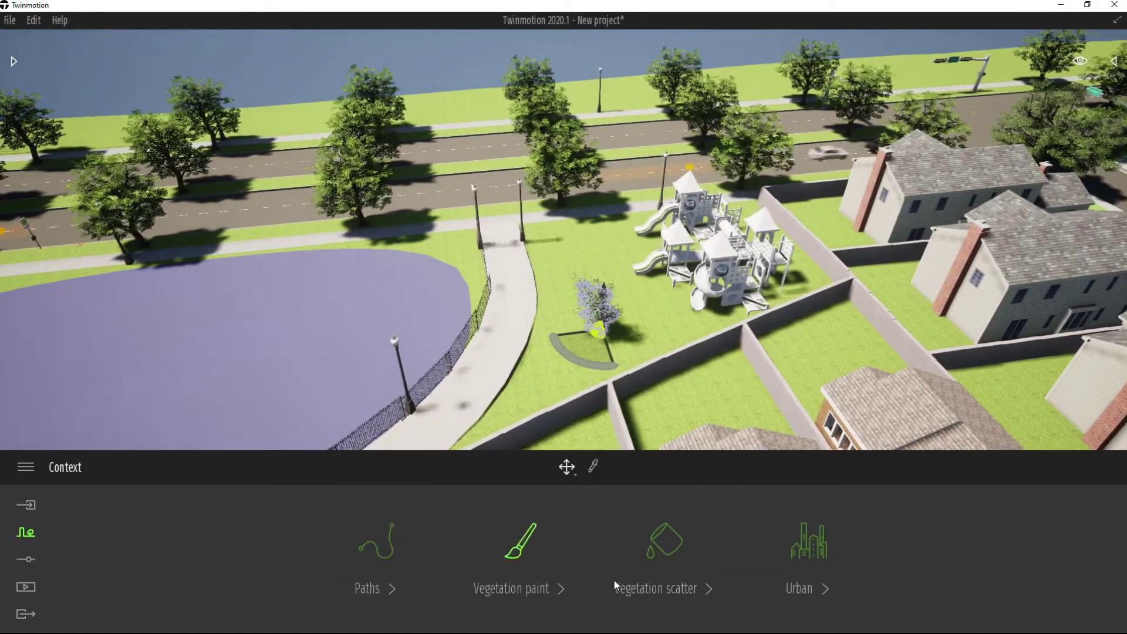
pyautogui.click(662, 540)
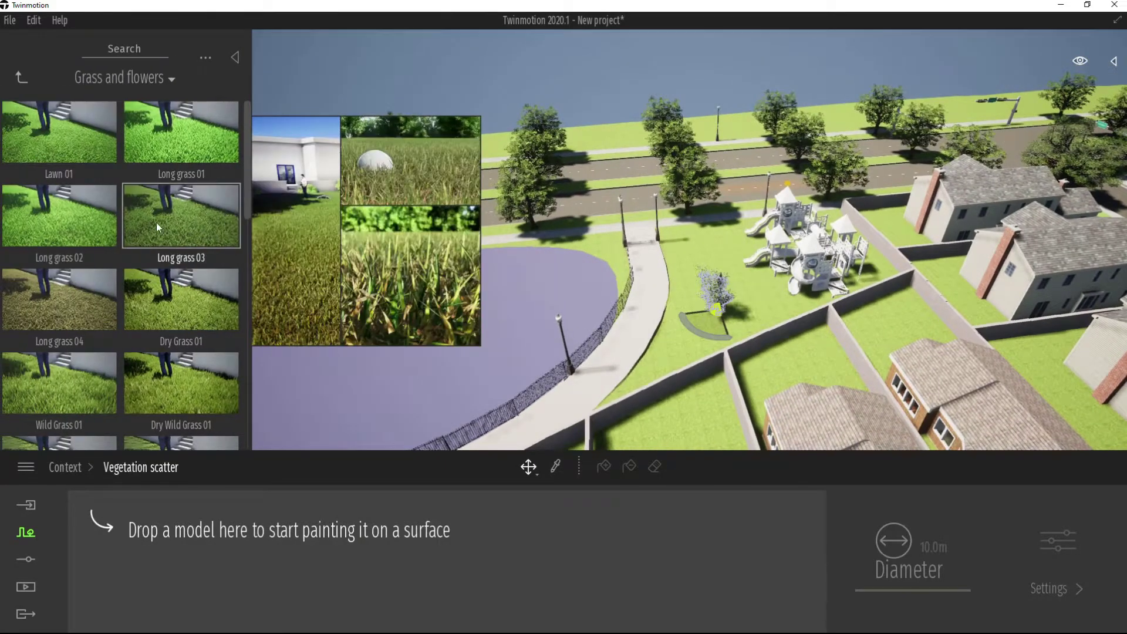
pyautogui.scroll(3, 652, 346)
pyautogui.moveTo(650, 378); pyautogui.dragTo(486, 432, button='middle')
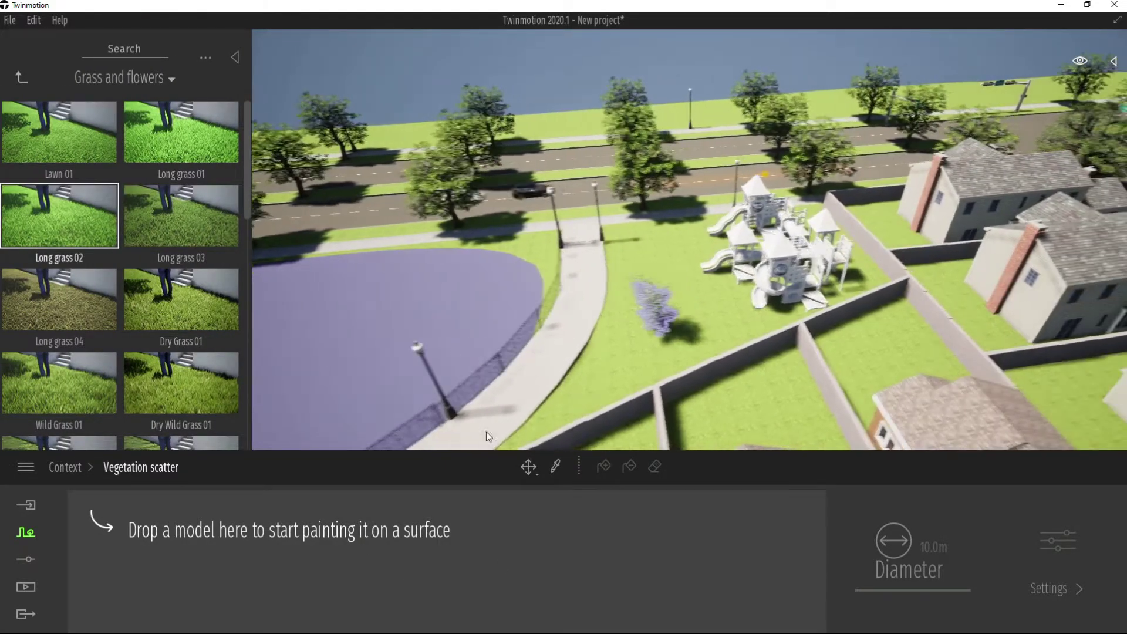
pyautogui.moveTo(87, 318); pyautogui.dragTo(179, 559)
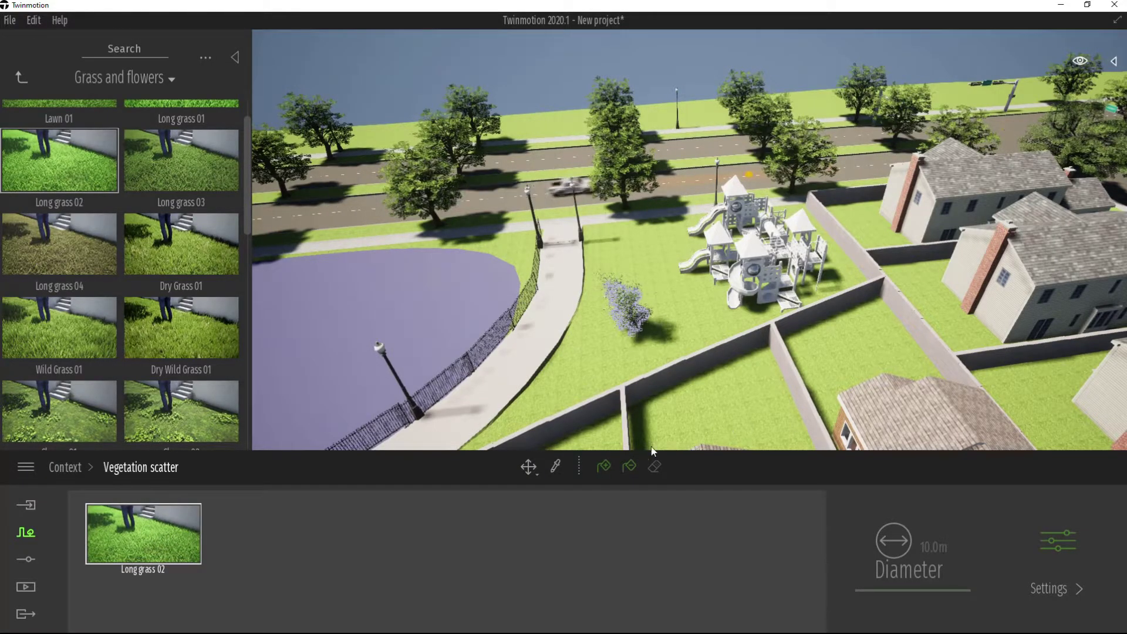
# Scatter Long grass 02 over the lawn beside the playground and view the grass up close
pyautogui.scroll(5, 519, 280)
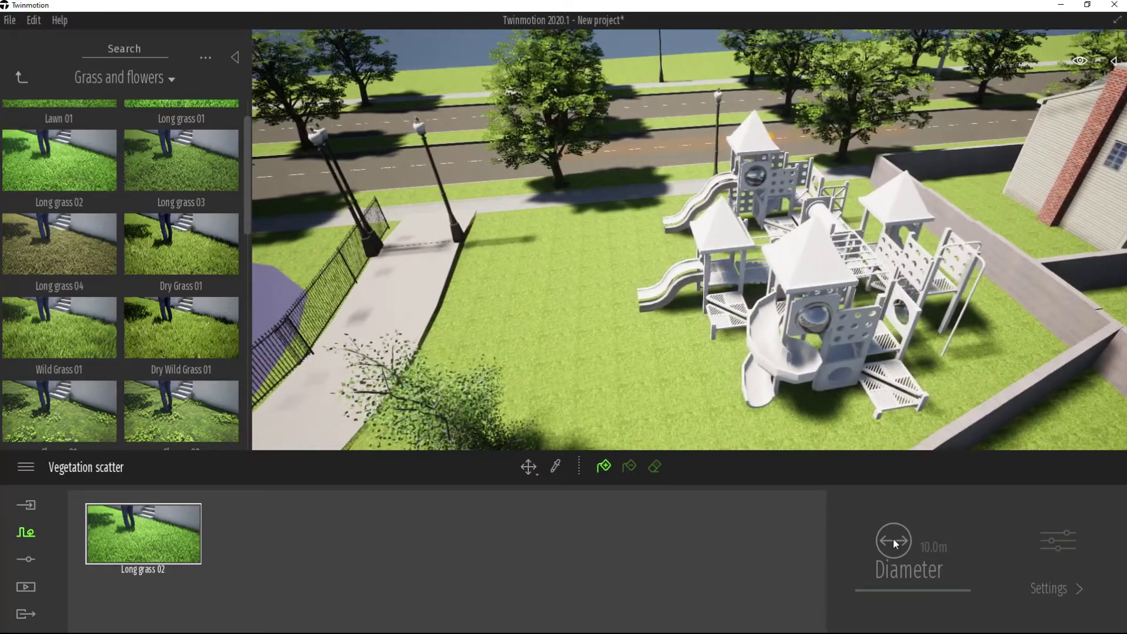
pyautogui.press('w')
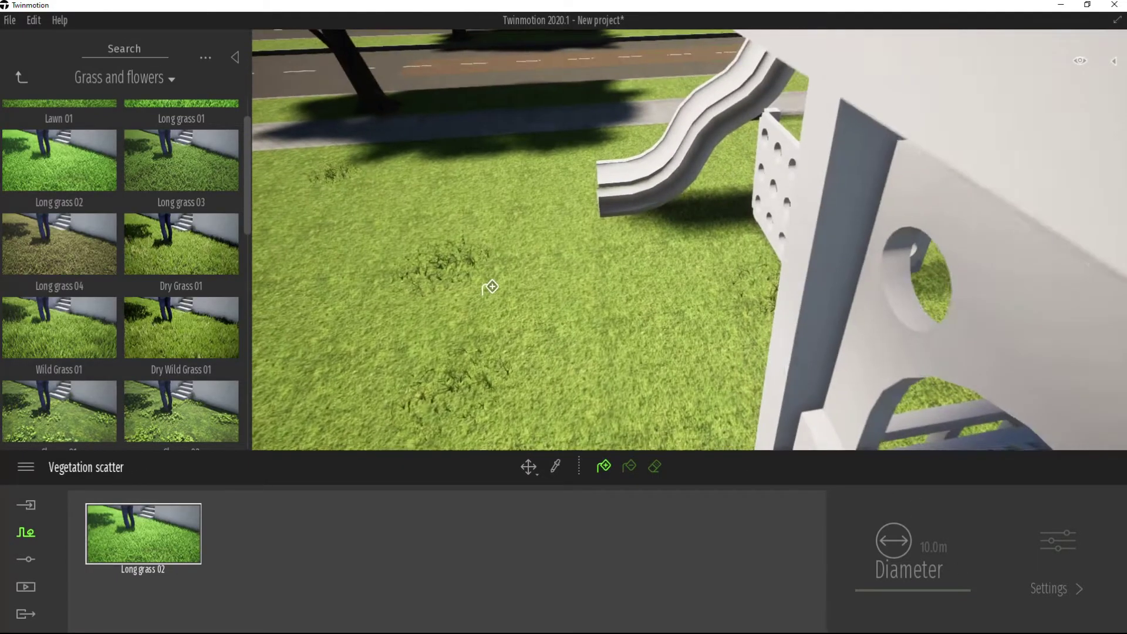
pyautogui.press('a')
pyautogui.scroll(-5, 752, 246)
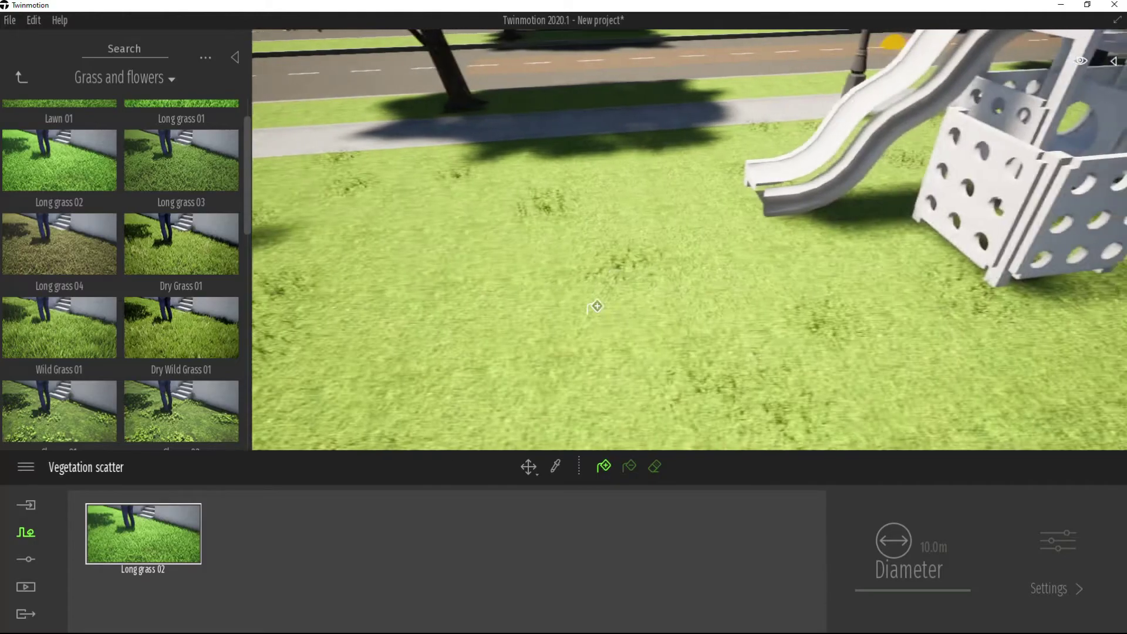
pyautogui.scroll(-10, 695, 312)
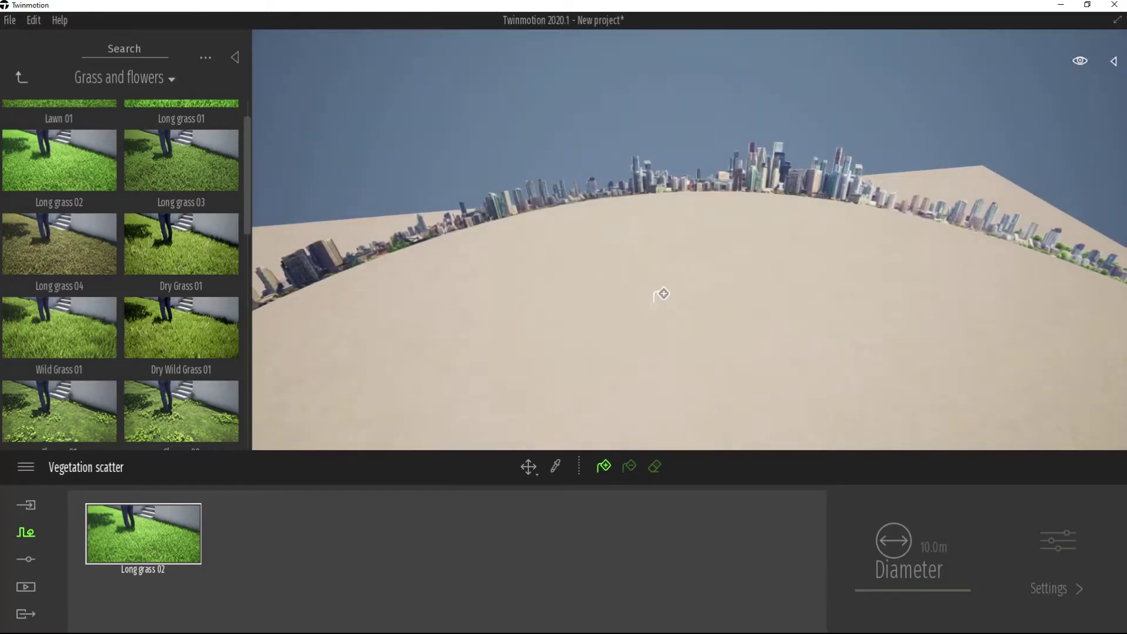
pyautogui.scroll(10, 666, 297)
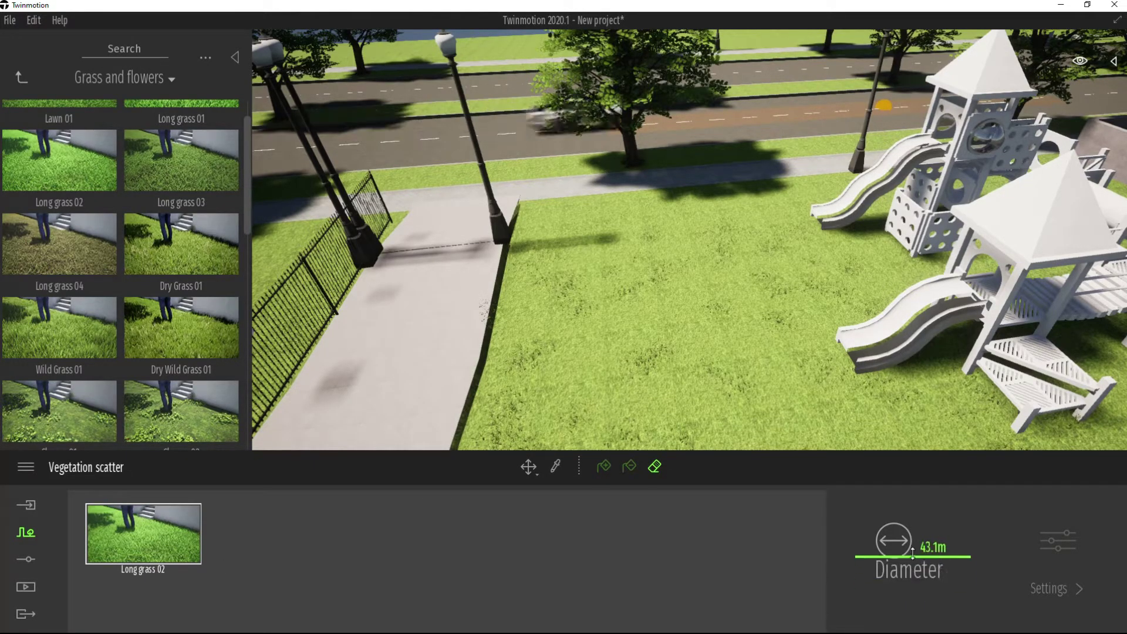
# Set the scatter eraser's diameter to 47.8 m and erase the grass from the lawn between the walkway and playground
pyautogui.moveTo(913, 553); pyautogui.dragTo(913, 547)
pyautogui.scroll(-5, 647, 288)
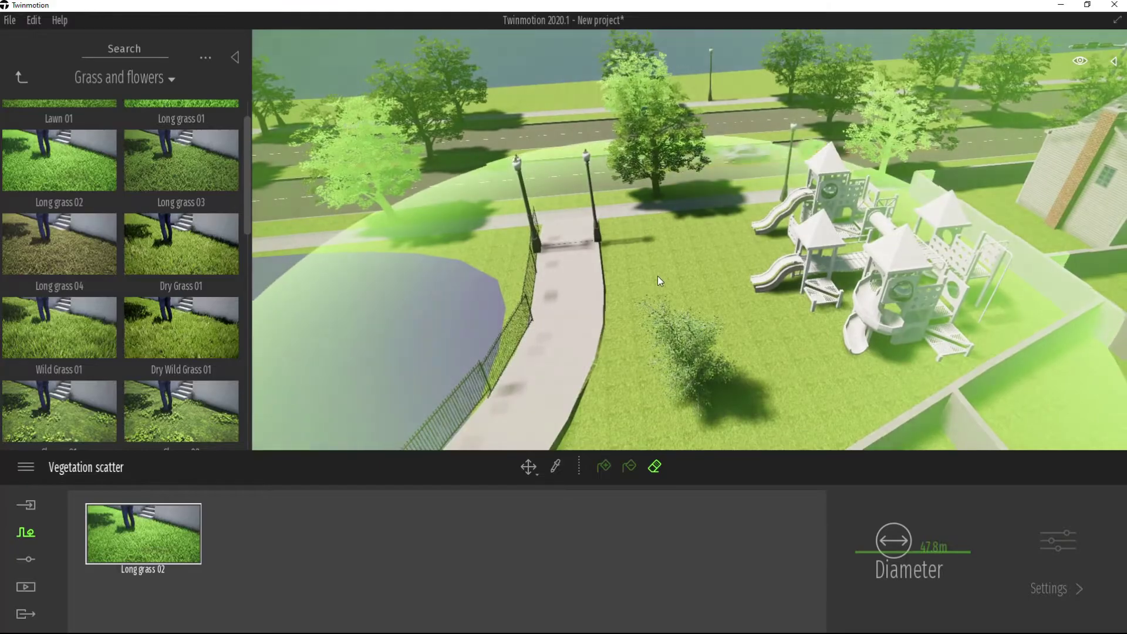
pyautogui.scroll(5, 658, 281)
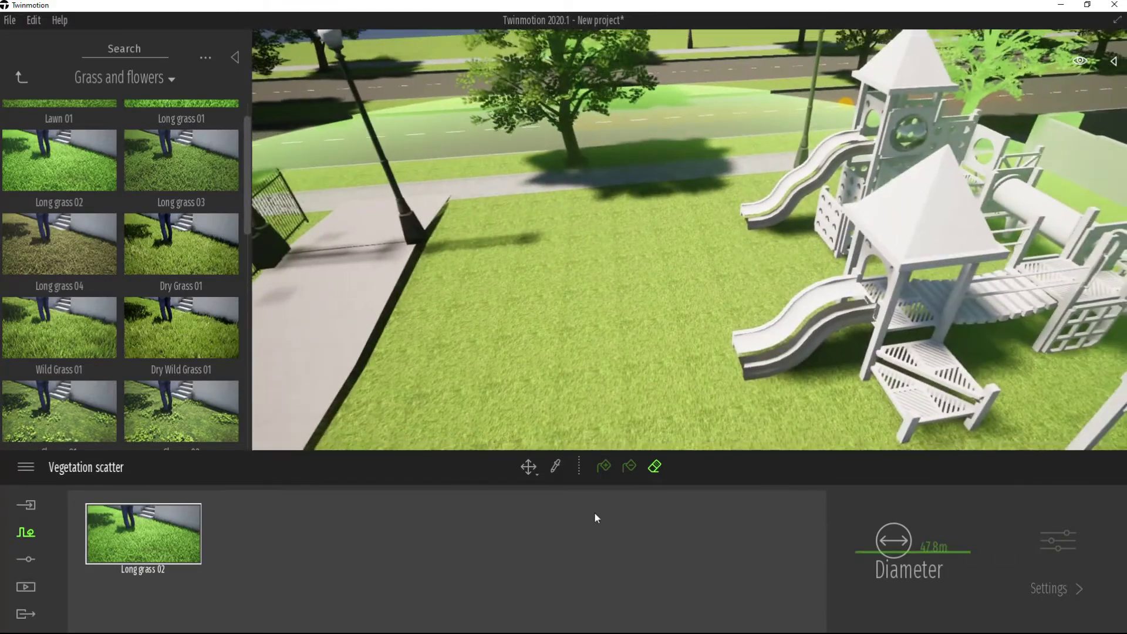
# Fill the playground lawn with Long grass 02 again and inspect the scattered clumps at close range
pyautogui.click(603, 466)
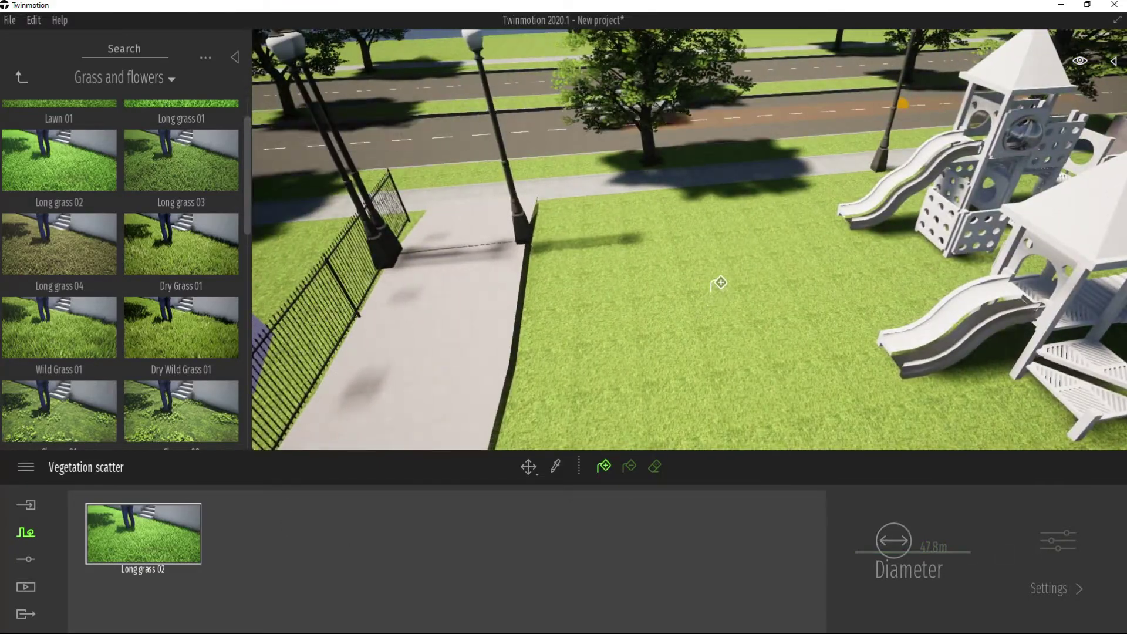
pyautogui.click(719, 283)
pyautogui.scroll(-5, 719, 283)
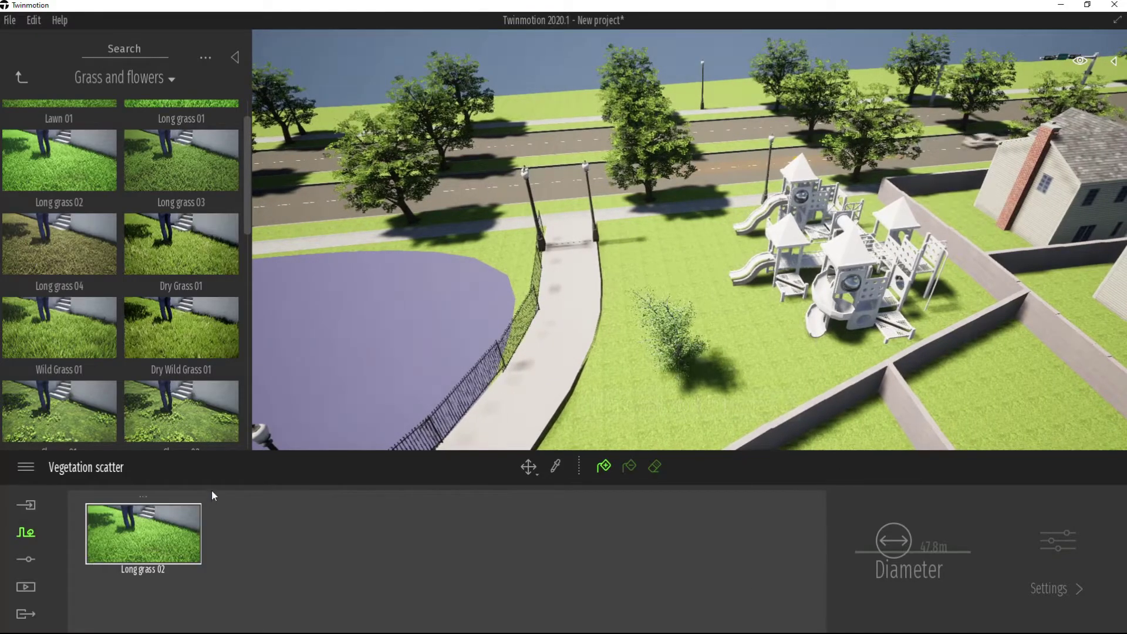
pyautogui.scroll(3, 685, 307)
pyautogui.scroll(-5, 672, 293)
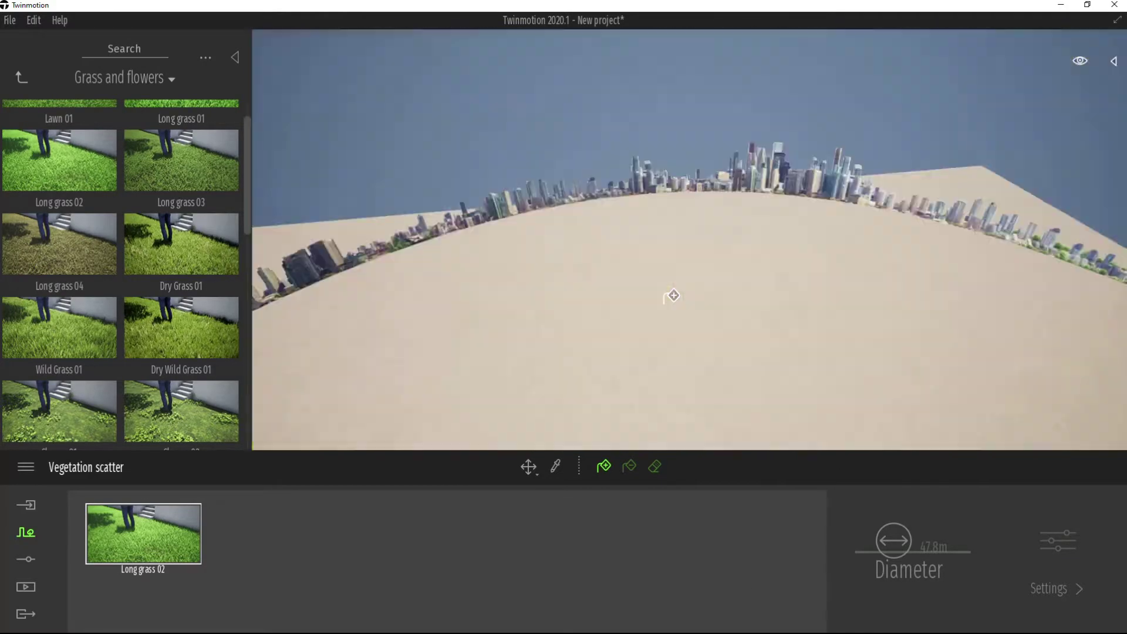
pyautogui.scroll(8, 673, 287)
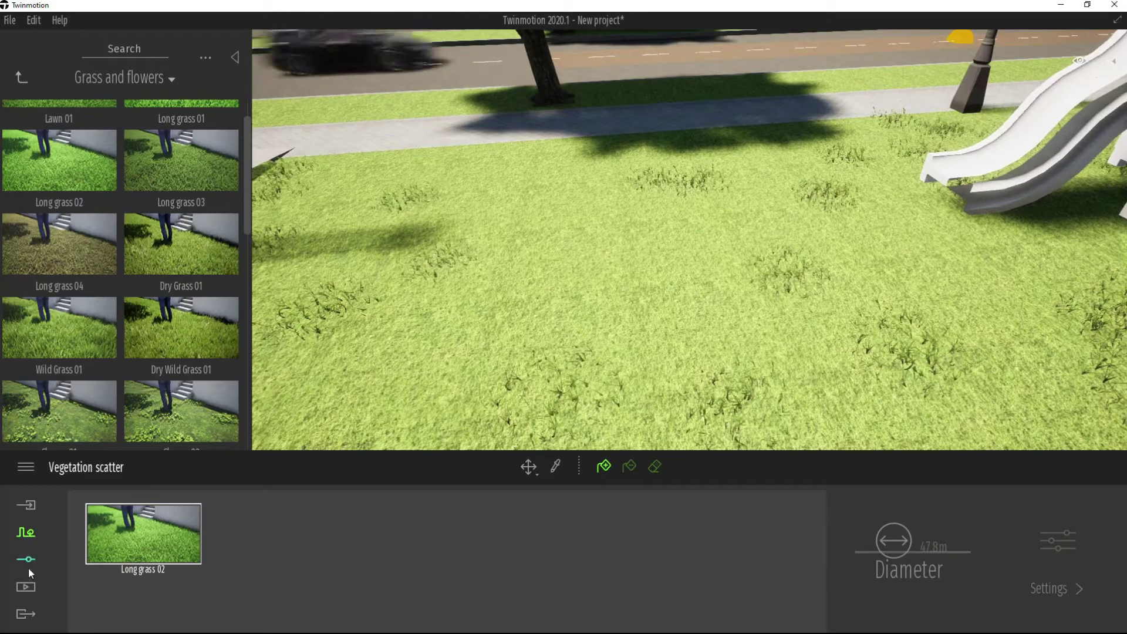
# Open the Urban context tool and zoom out its street map to cover a wider area
pyautogui.click(26, 533)
pyautogui.click(809, 559)
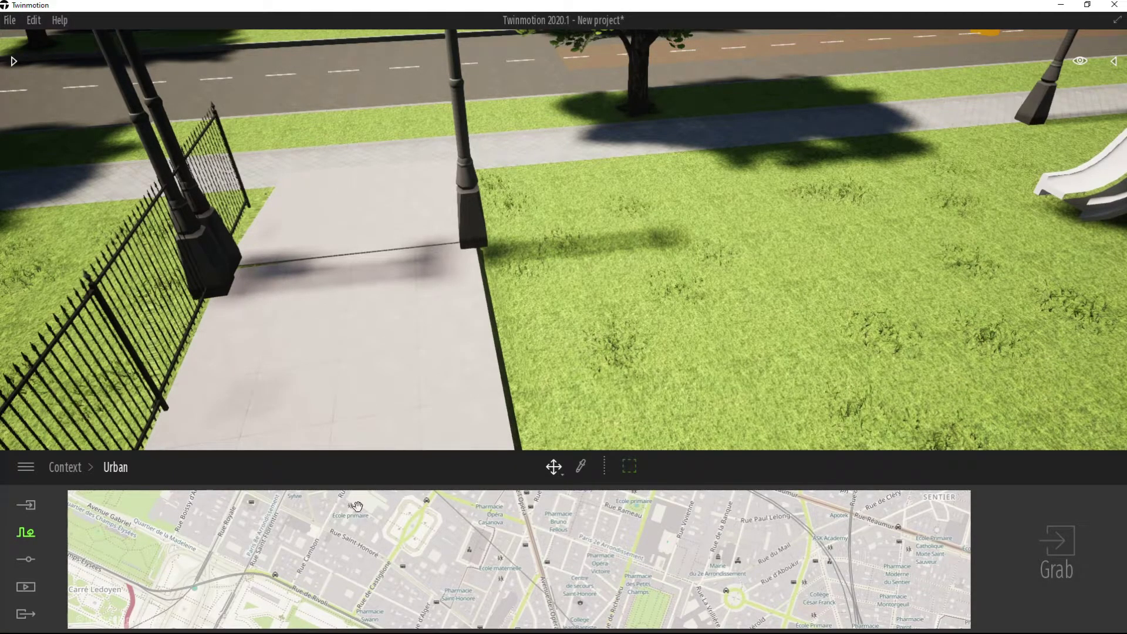
pyautogui.scroll(-1, 358, 506)
pyautogui.scroll(-3, 663, 247)
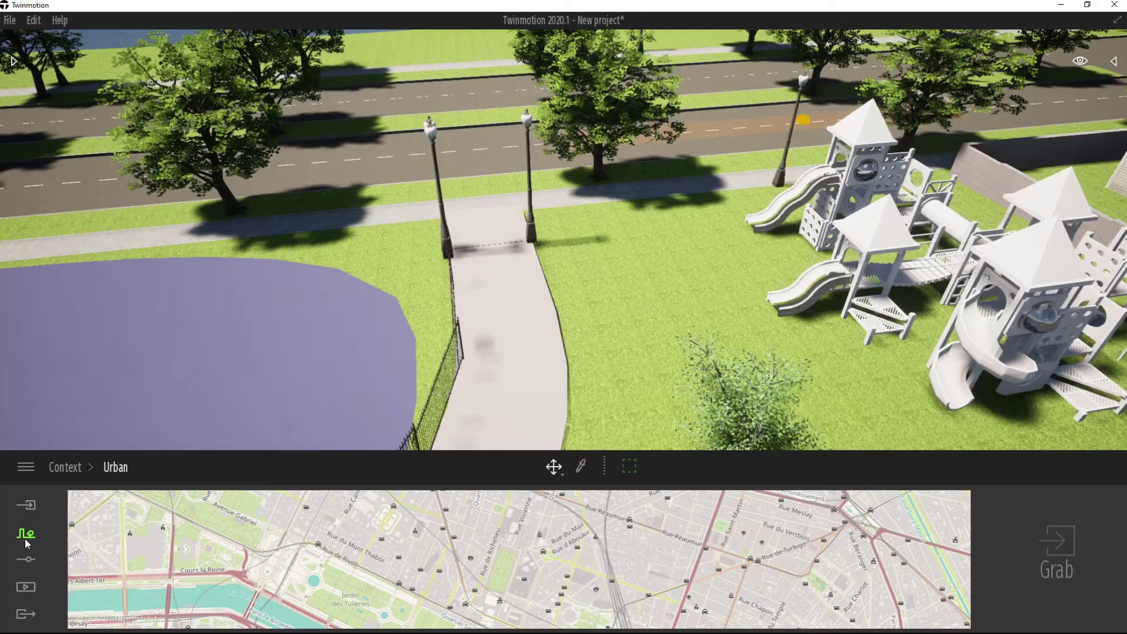
# In the weather settings, set the weather midway between cloudy and the second clear setting, and move the season to the final summer setting
pyautogui.click(25, 537)
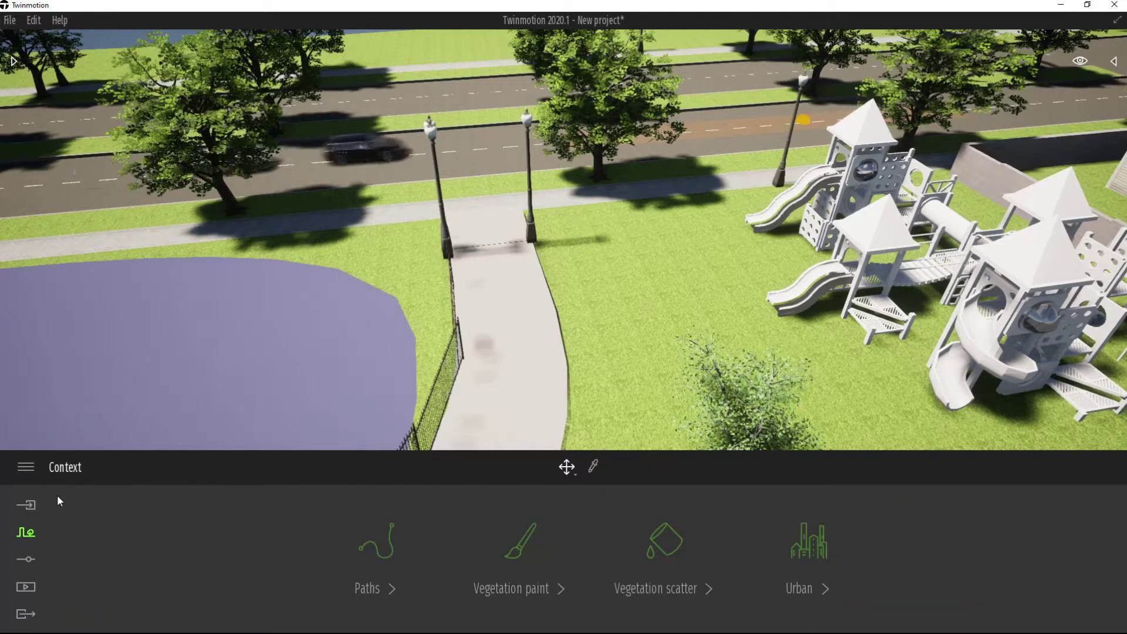
pyautogui.click(27, 560)
pyautogui.click(516, 550)
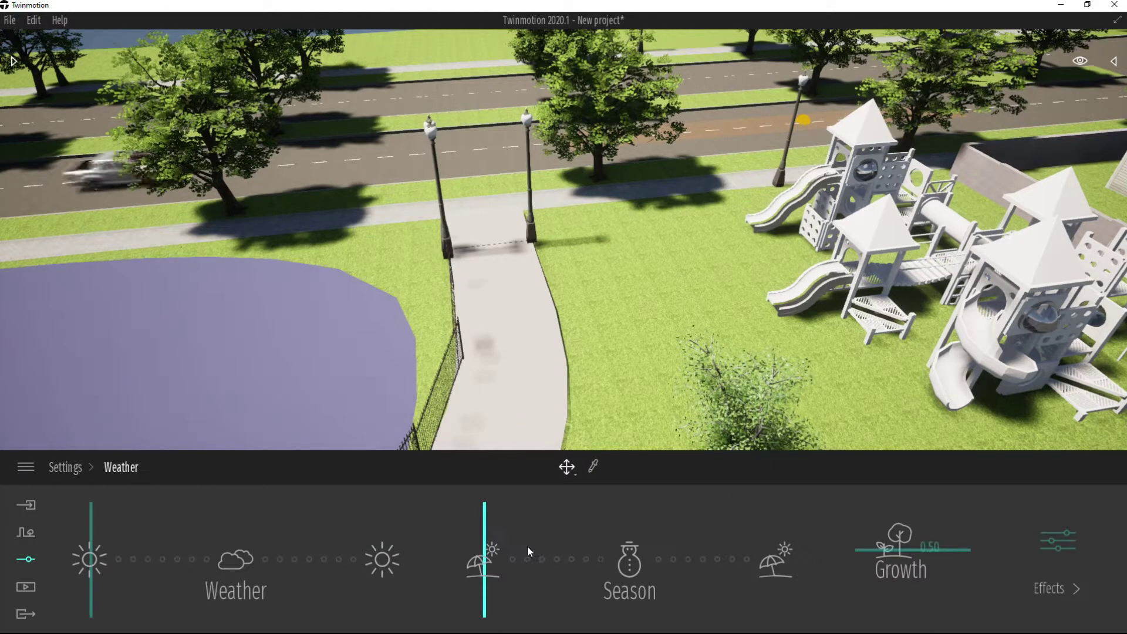
pyautogui.moveTo(103, 577); pyautogui.dragTo(207, 572)
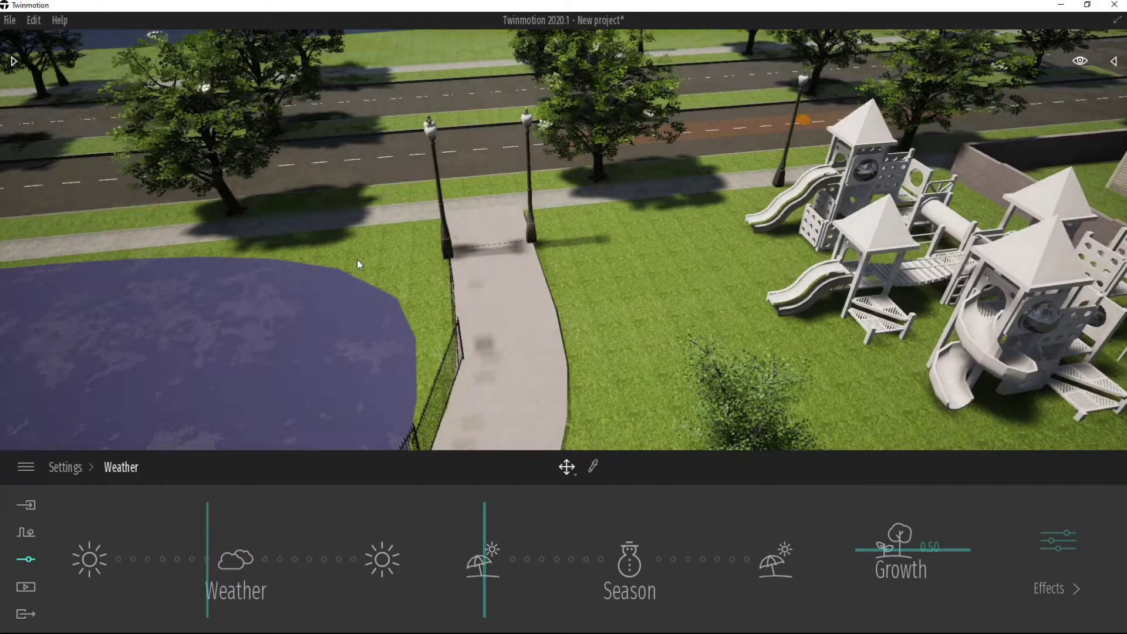
pyautogui.click(274, 560)
pyautogui.click(311, 562)
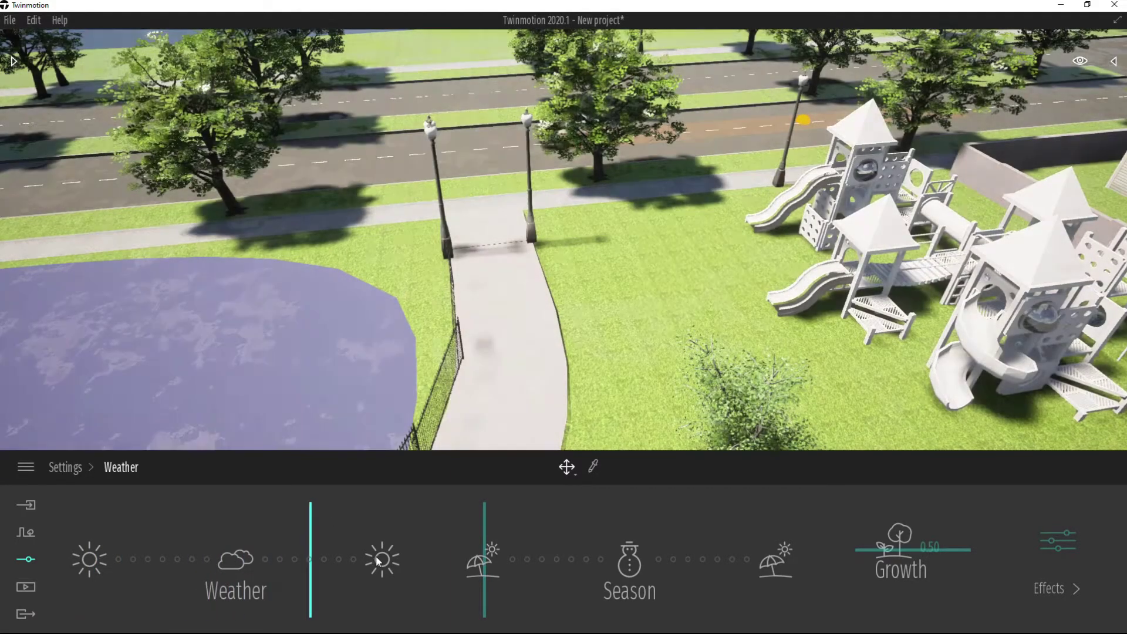
pyautogui.moveTo(539, 563); pyautogui.dragTo(775, 566)
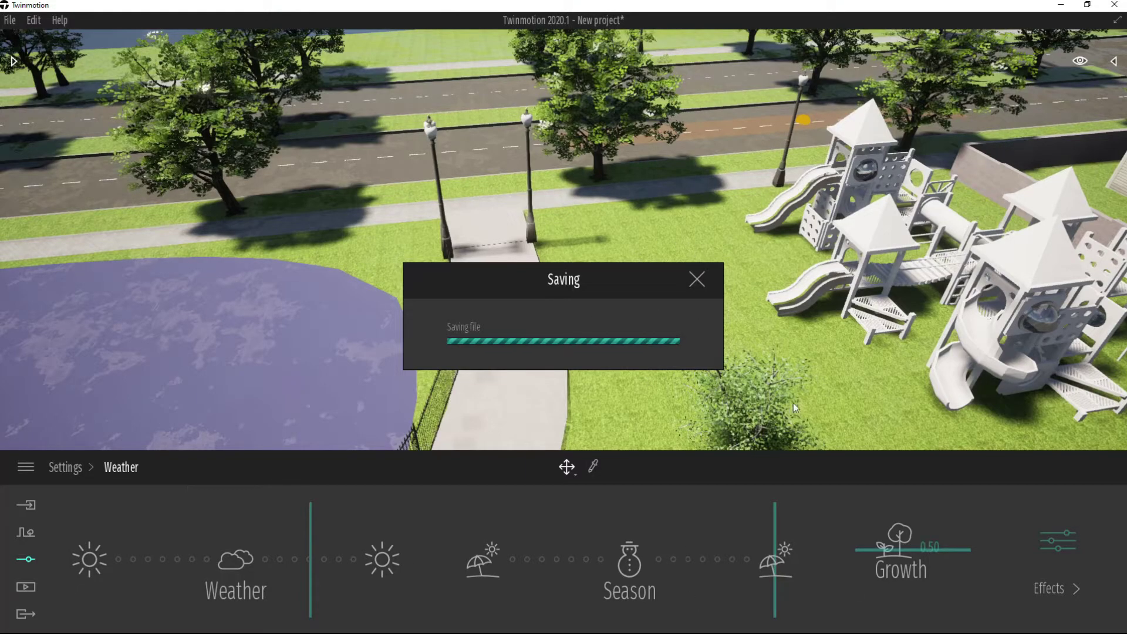
# Raise the vegetation growth to 1.00
pyautogui.moveTo(904, 549); pyautogui.dragTo(921, 522)
pyautogui.scroll(-4, 627, 234)
pyautogui.moveTo(627, 234); pyautogui.dragTo(757, 293, button='right')
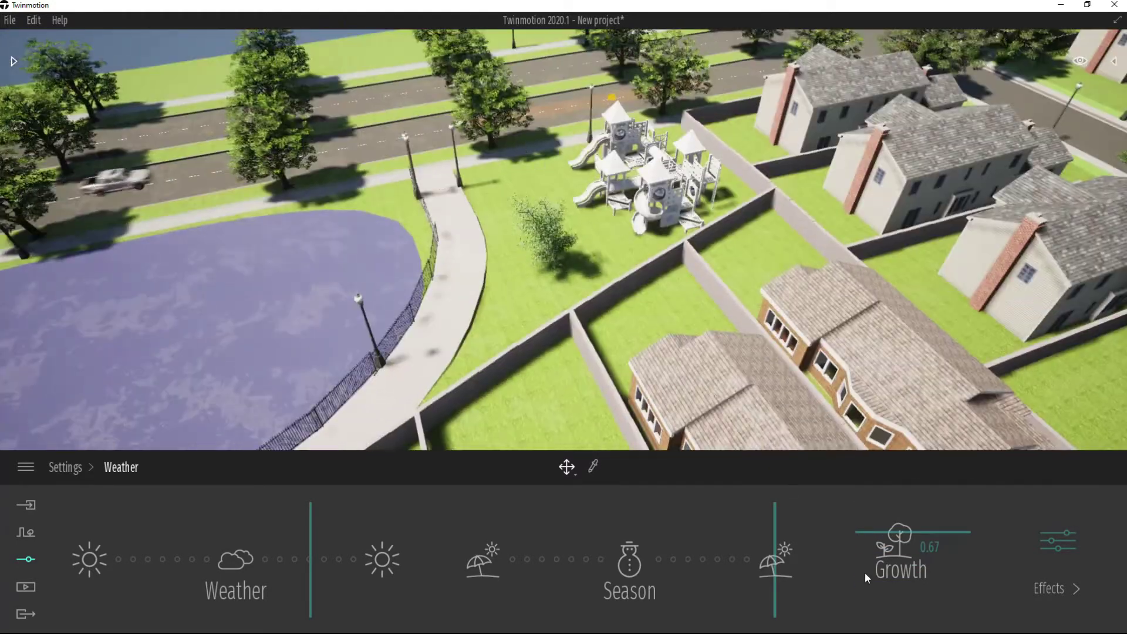
pyautogui.moveTo(902, 533); pyautogui.dragTo(899, 494)
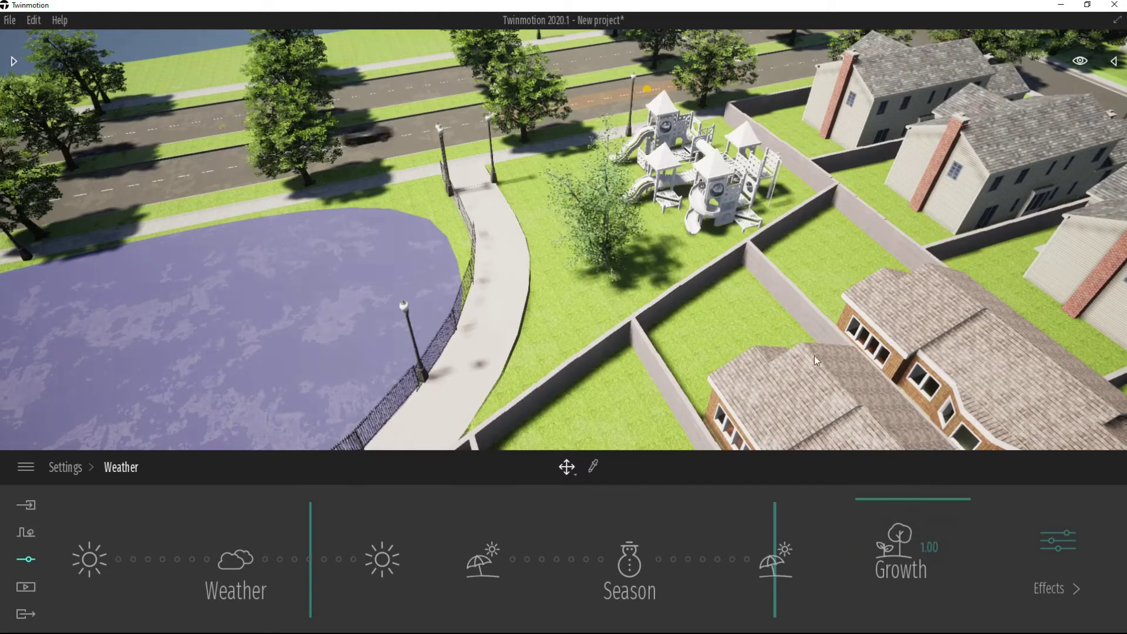
# Delete the imported street trees along the divided road, removing first their foliage and then their bare trunks and branches
pyautogui.scroll(-5, 815, 361)
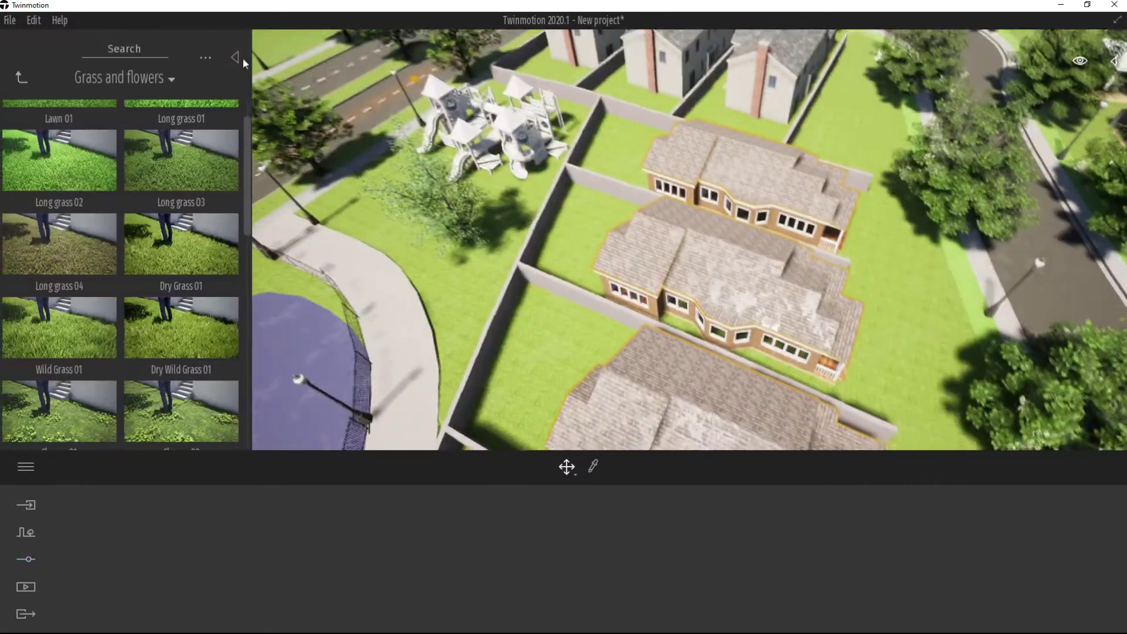
pyautogui.scroll(2, 410, 207)
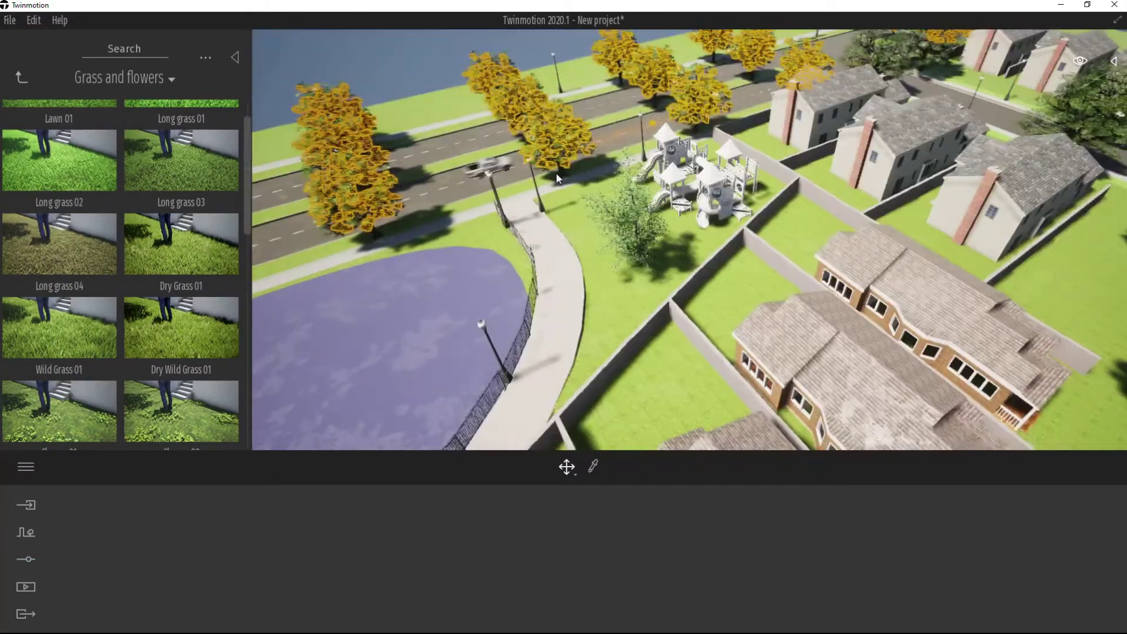
pyautogui.scroll(3, 504, 39)
pyautogui.moveTo(526, 79); pyautogui.dragTo(530, 247, button='middle')
pyautogui.scroll(2, 547, 151)
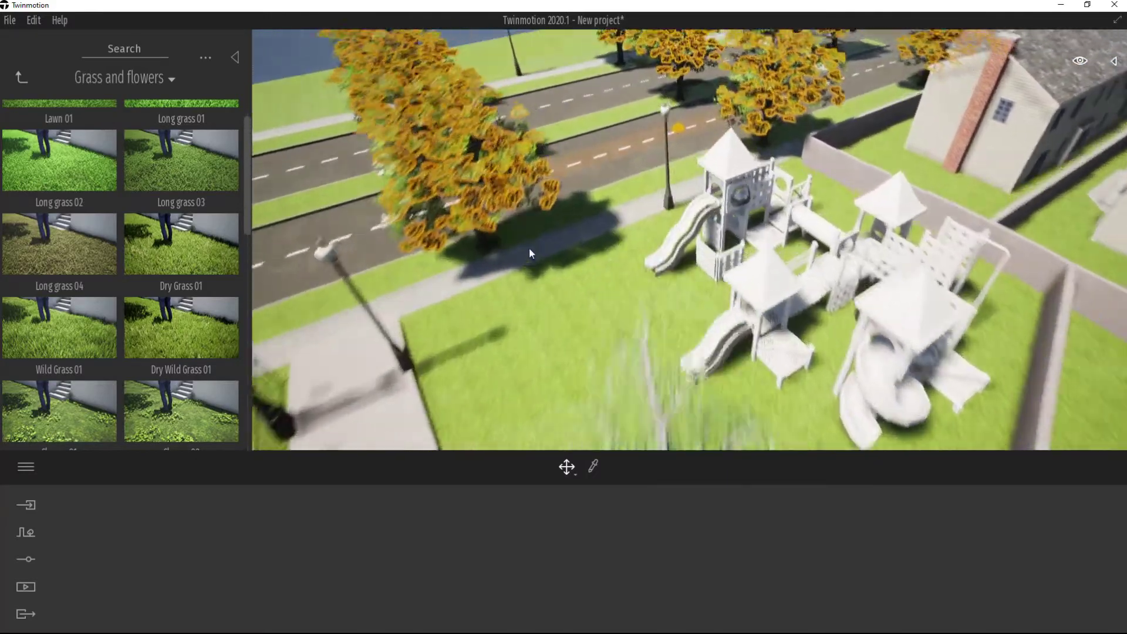
pyautogui.scroll(2, 530, 247)
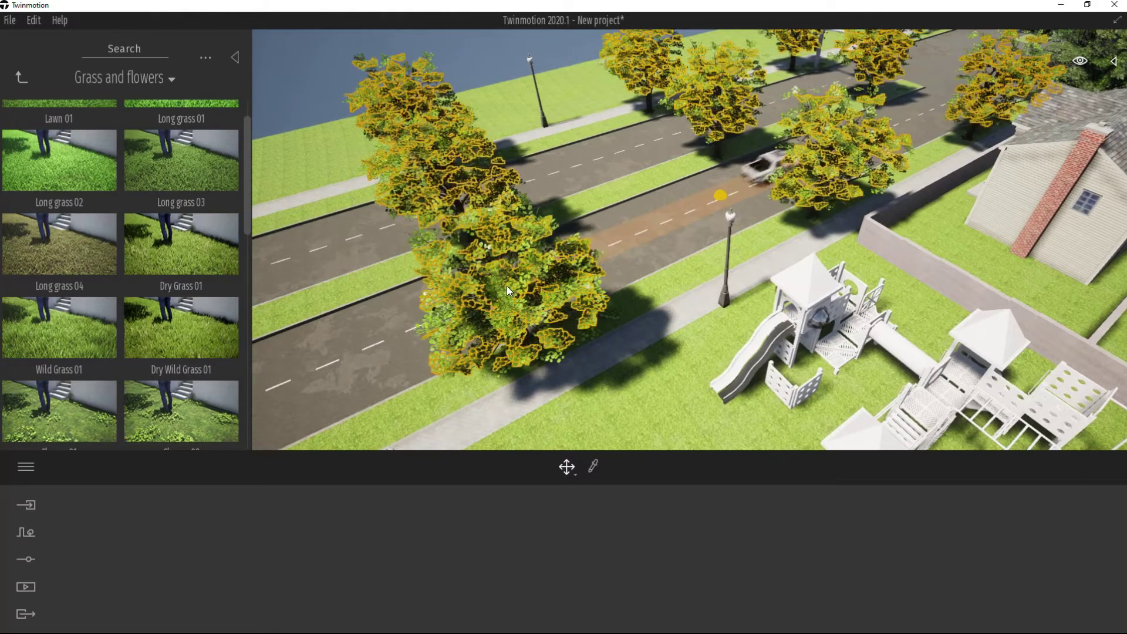
pyautogui.click(509, 302)
pyautogui.press('Delete')
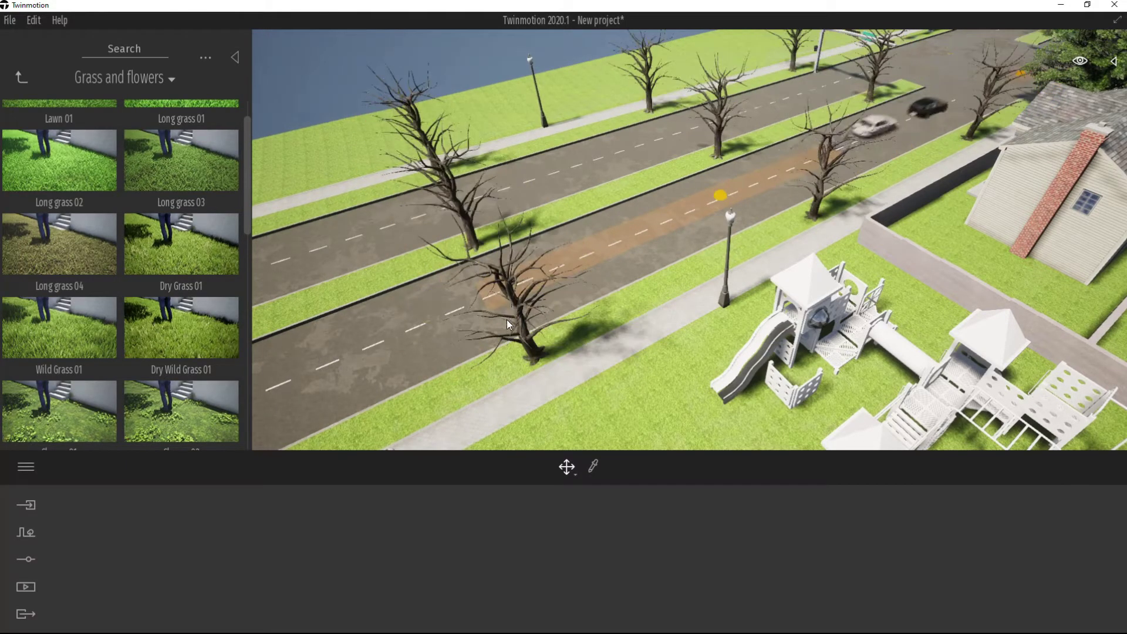
pyautogui.click(514, 300)
pyautogui.press('Delete')
pyautogui.moveTo(466, 321); pyautogui.dragTo(1090, 403, button='right')
pyautogui.moveTo(645, 282); pyautogui.dragTo(1, 76, button='right')
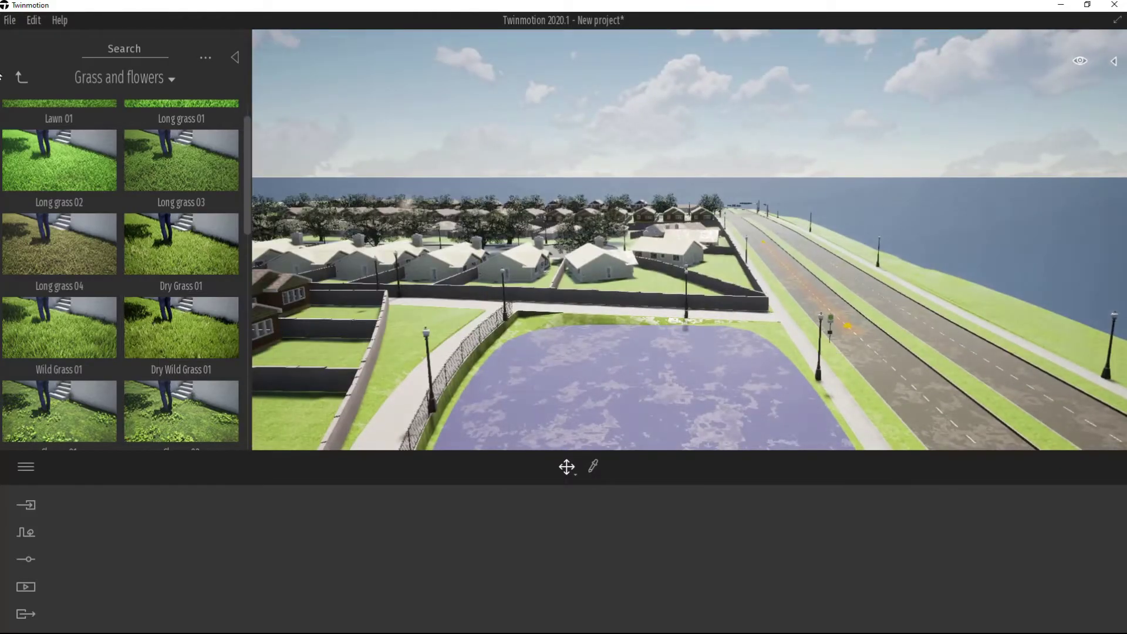
pyautogui.click(24, 538)
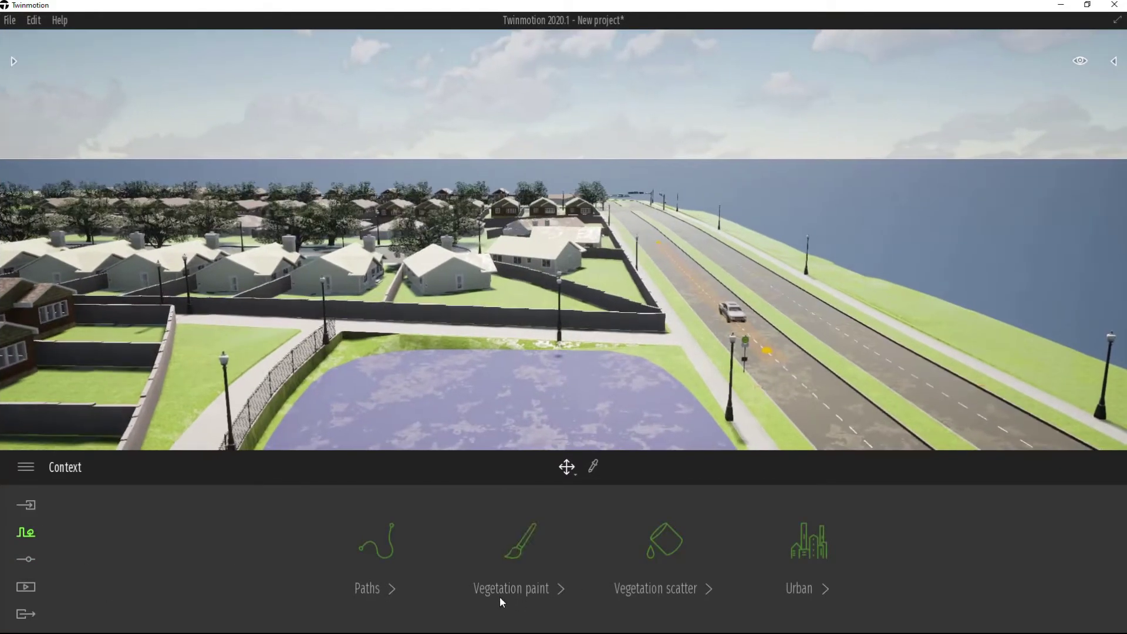
pyautogui.click(27, 557)
pyautogui.click(24, 470)
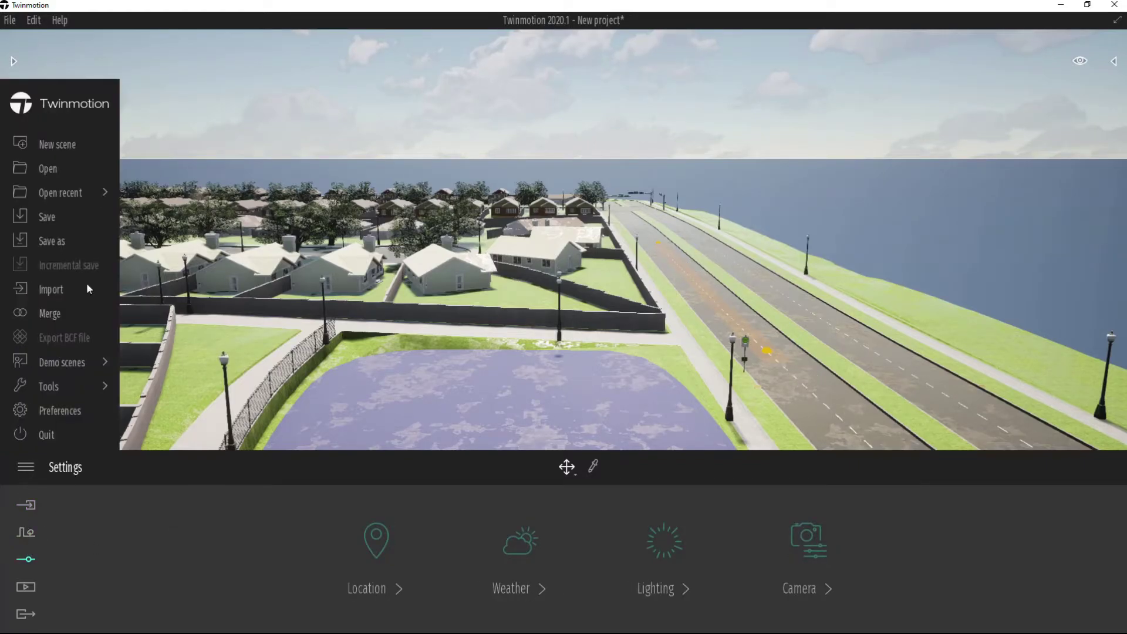
pyautogui.click(93, 541)
pyautogui.click(27, 506)
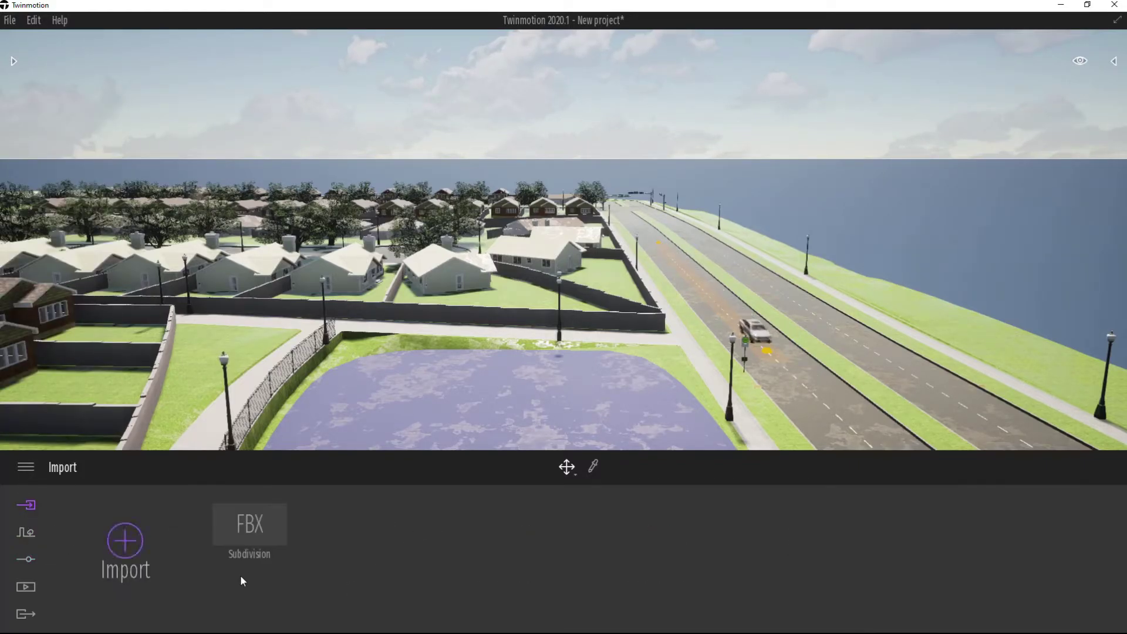
pyautogui.click(26, 532)
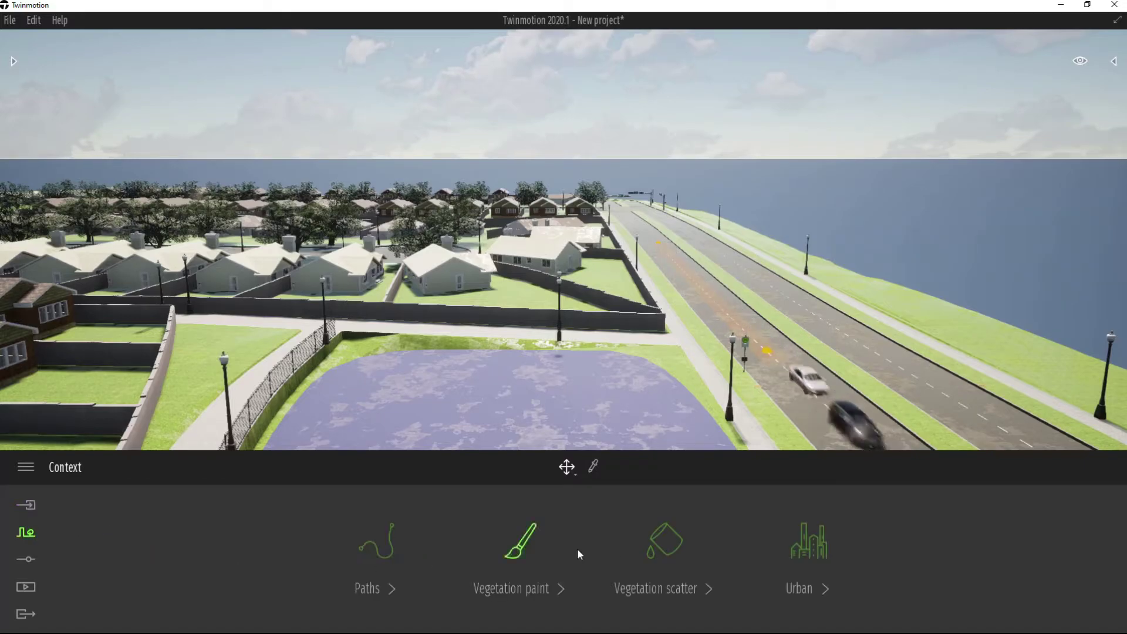
pyautogui.click(521, 546)
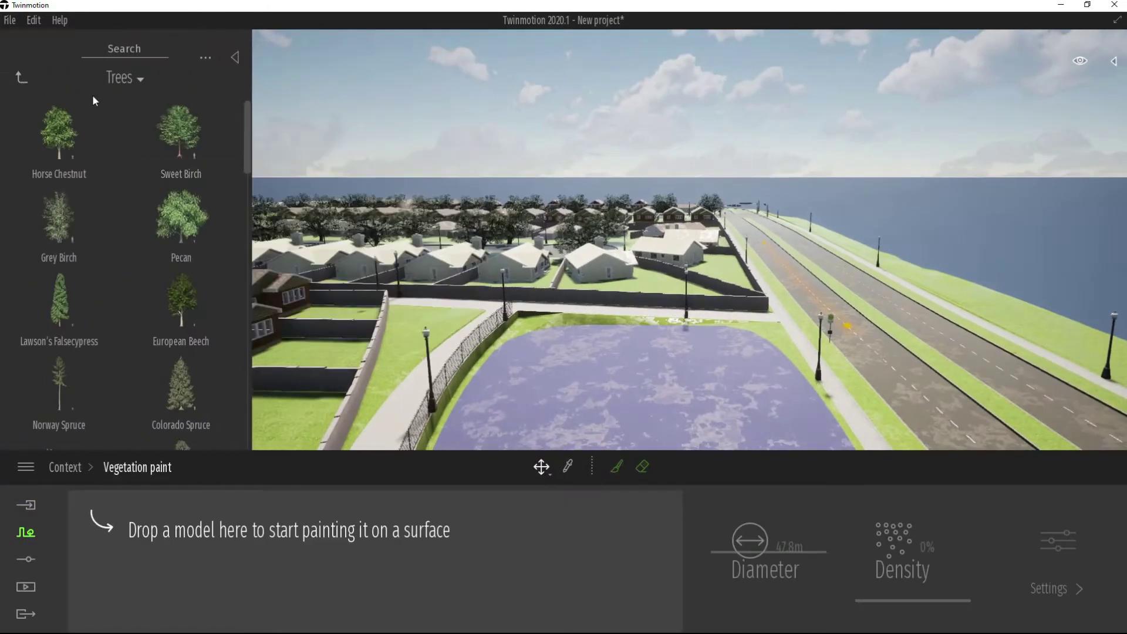
# Find the Water materials in the library and apply Pool 01 to the purple pond surface
pyautogui.click(20, 77)
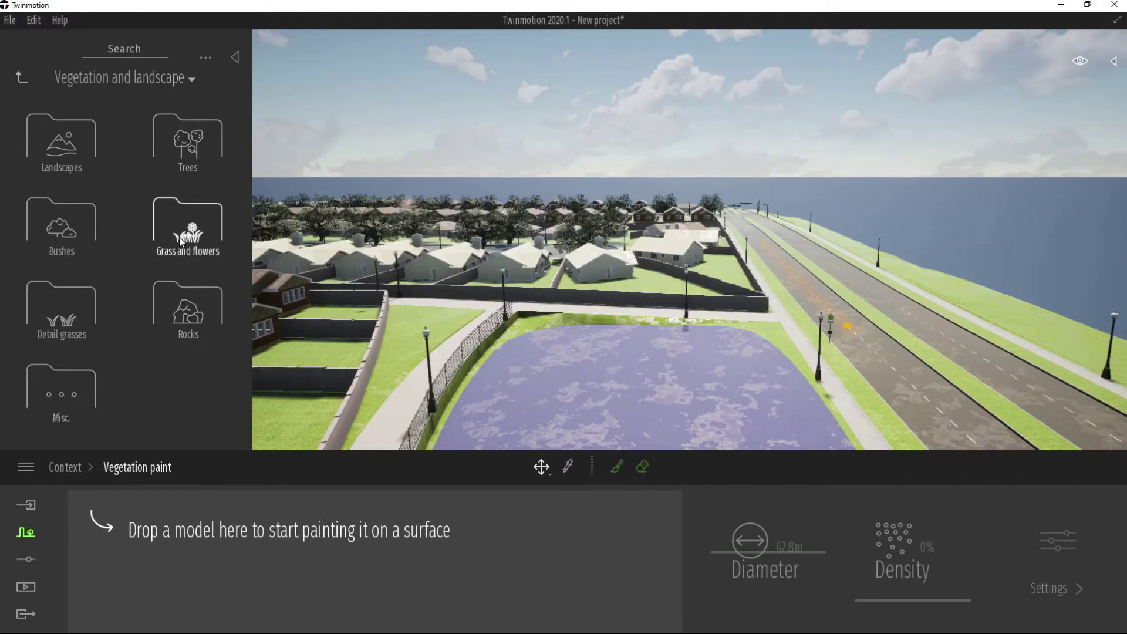
pyautogui.click(20, 77)
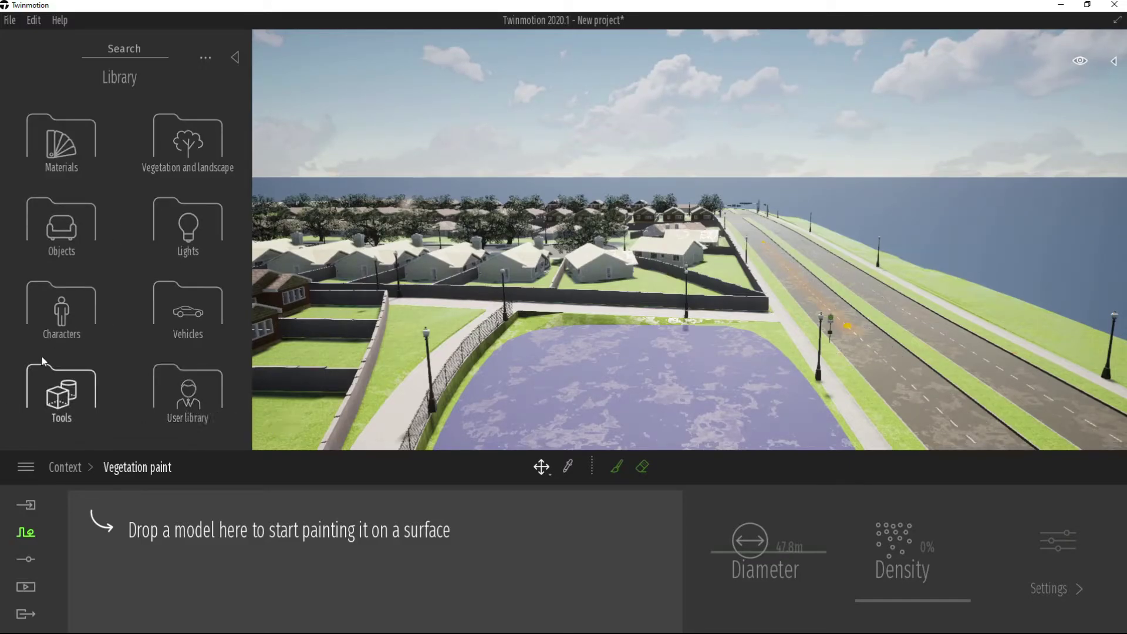
pyautogui.click(76, 148)
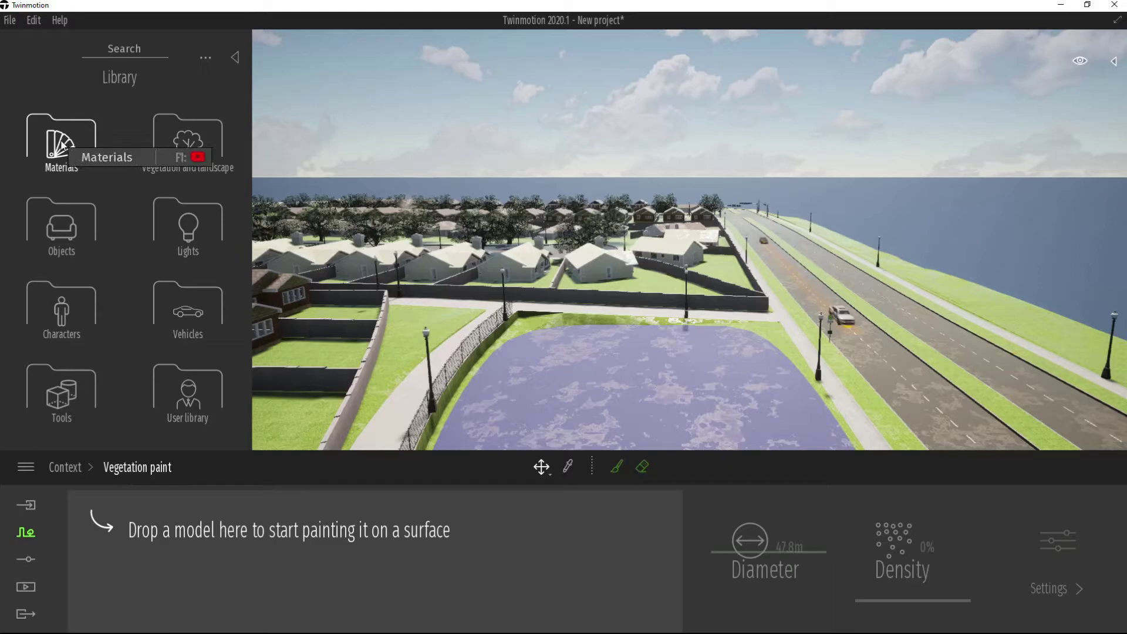
pyautogui.scroll(-3, 163, 207)
pyautogui.scroll(-4, 165, 292)
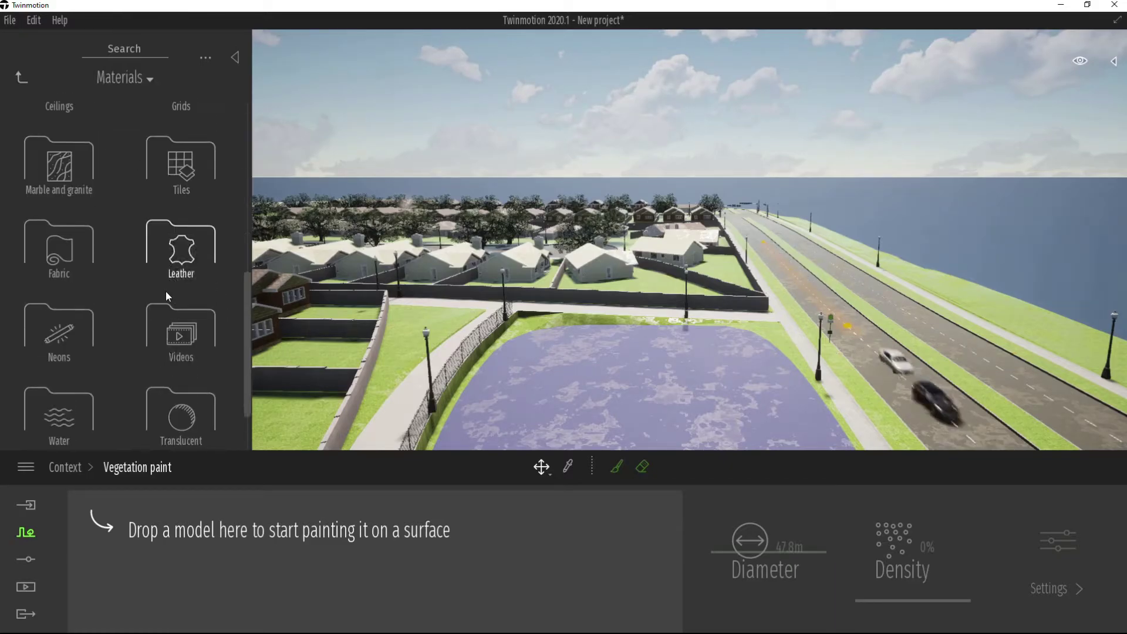
pyautogui.click(58, 329)
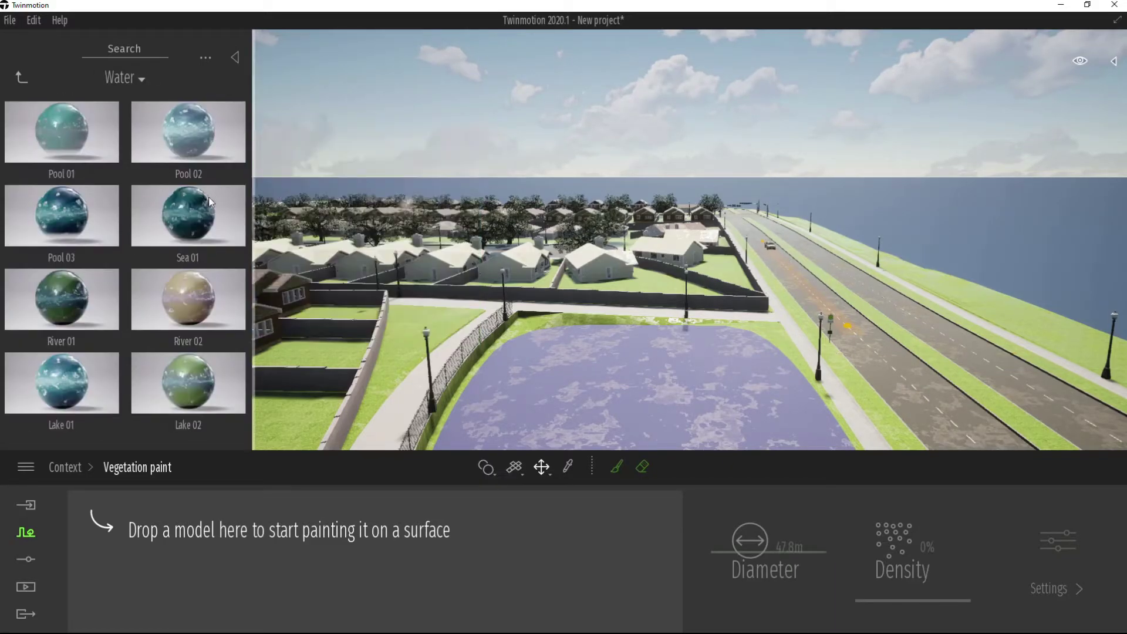
pyautogui.moveTo(73, 133); pyautogui.dragTo(583, 382)
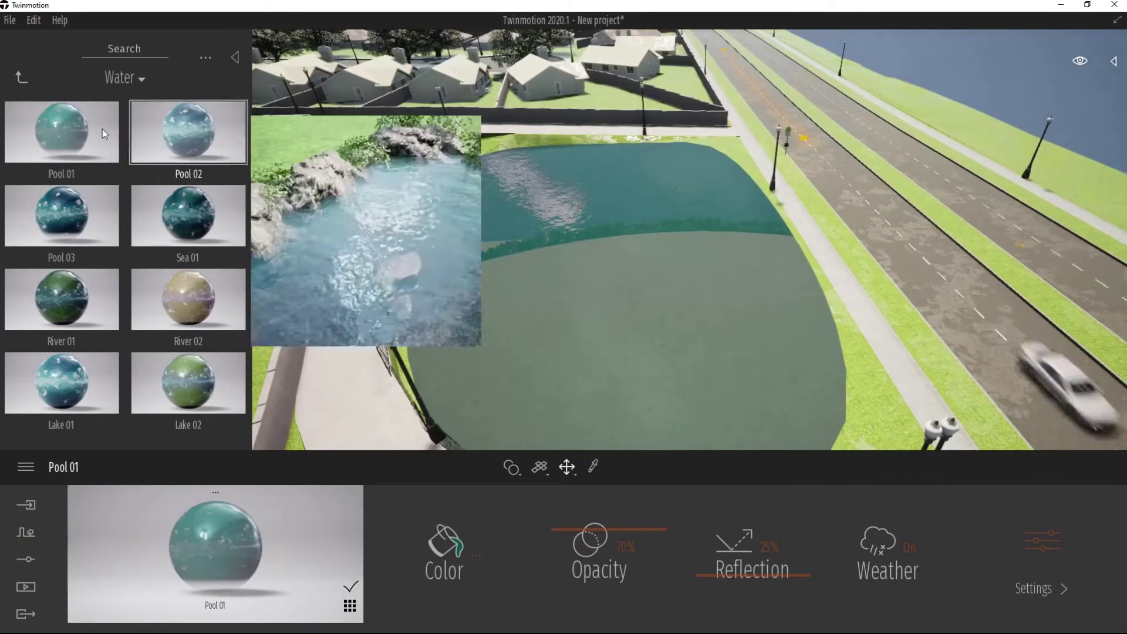
# Try the Pool 01 and Pool 02 materials on the pond, and finish with Sea 01 as its water surface
pyautogui.scroll(5, 684, 334)
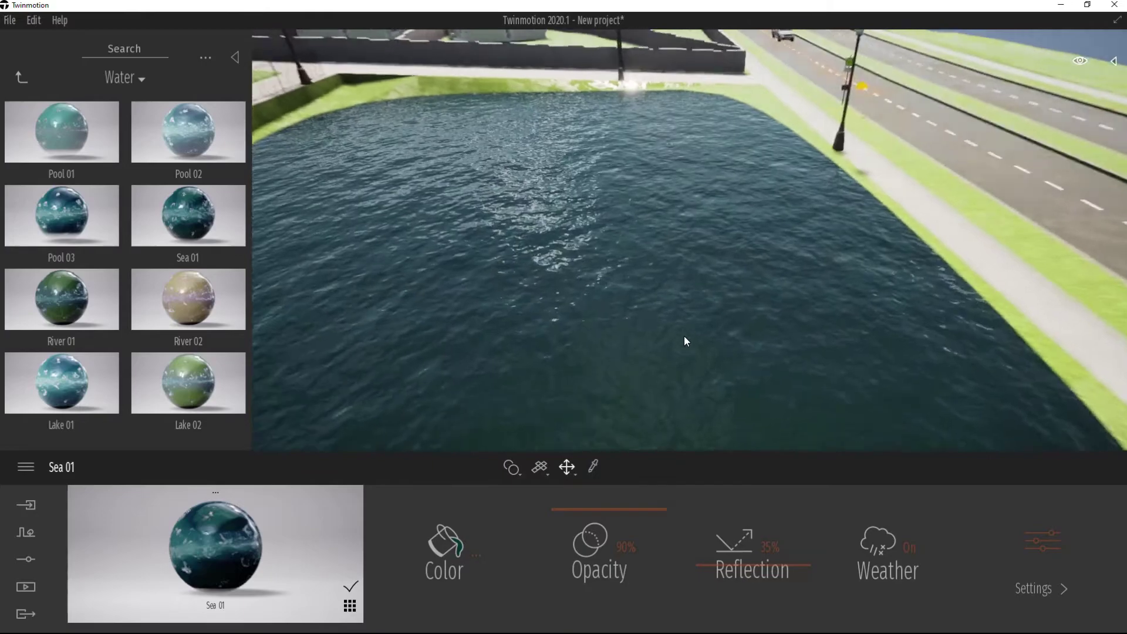
pyautogui.moveTo(679, 326); pyautogui.dragTo(532, 234, button='right')
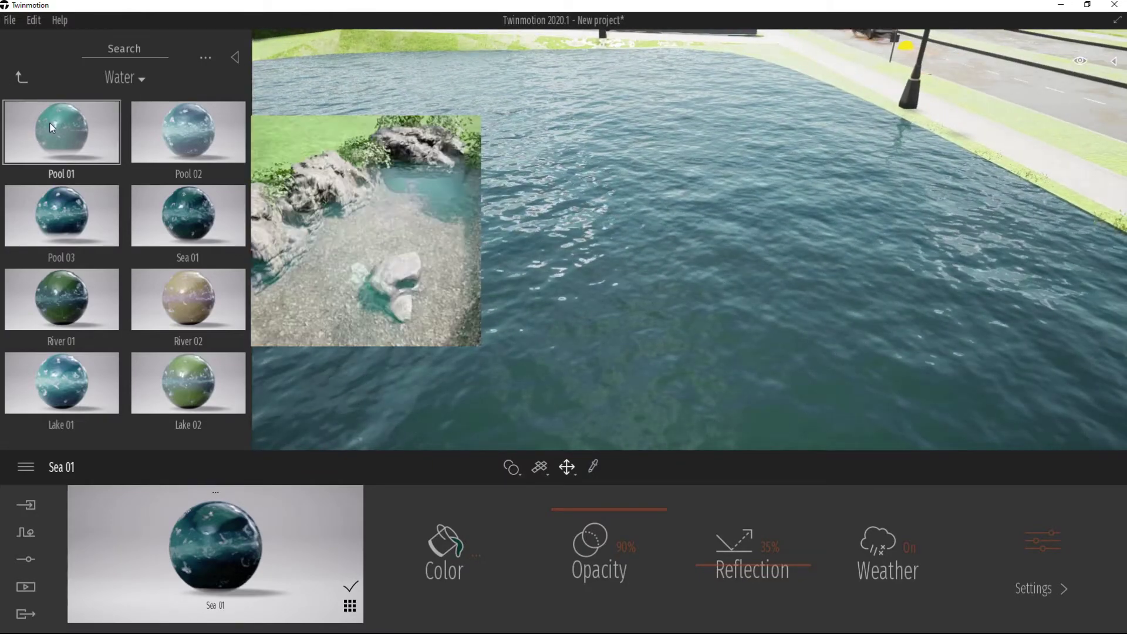
pyautogui.moveTo(49, 122); pyautogui.dragTo(587, 219)
pyautogui.moveTo(137, 114); pyautogui.dragTo(350, 241)
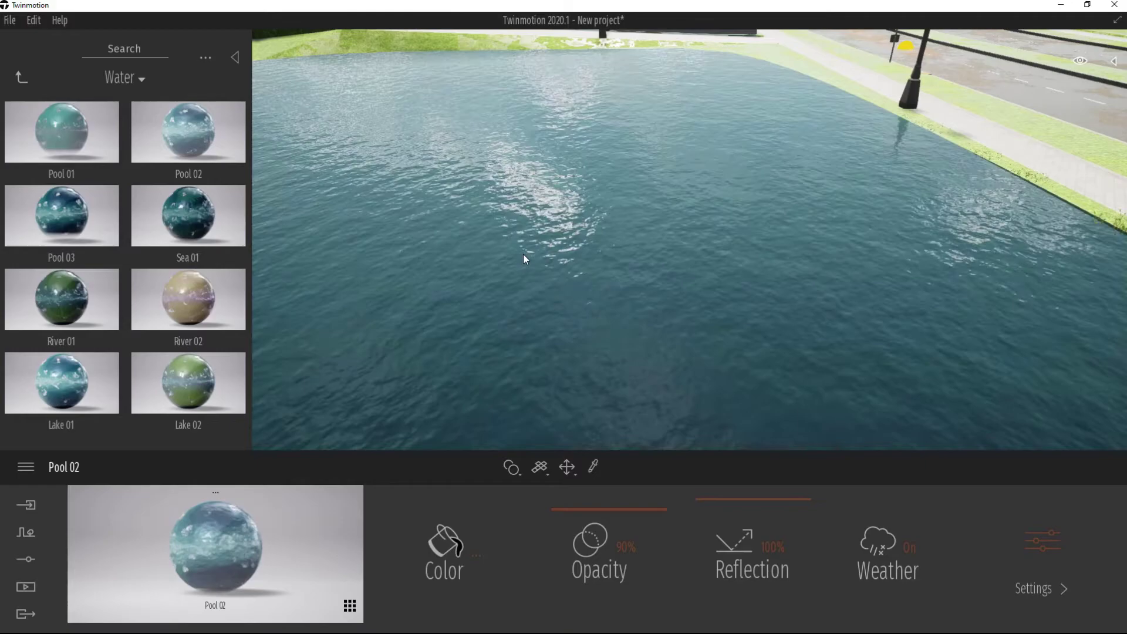
pyautogui.moveTo(187, 219); pyautogui.dragTo(499, 270)
pyautogui.scroll(-5, 563, 286)
pyautogui.scroll(-5, 564, 283)
# Apply the Bronze metal material to the road surface beside the pond
pyautogui.press('e')
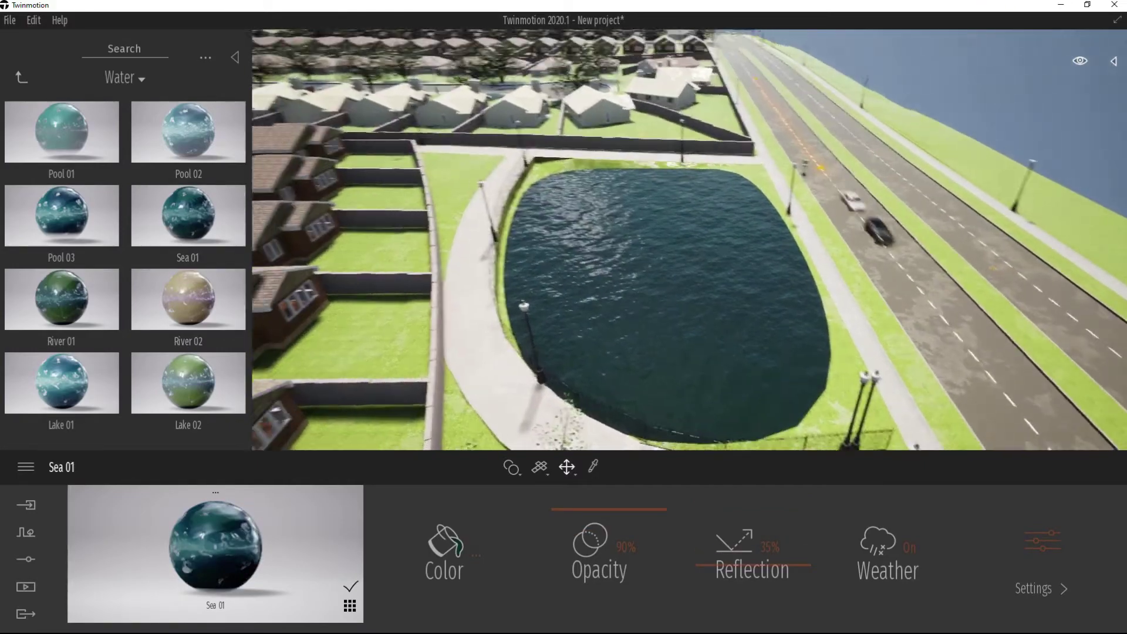
pyautogui.press('d')
pyautogui.click(18, 78)
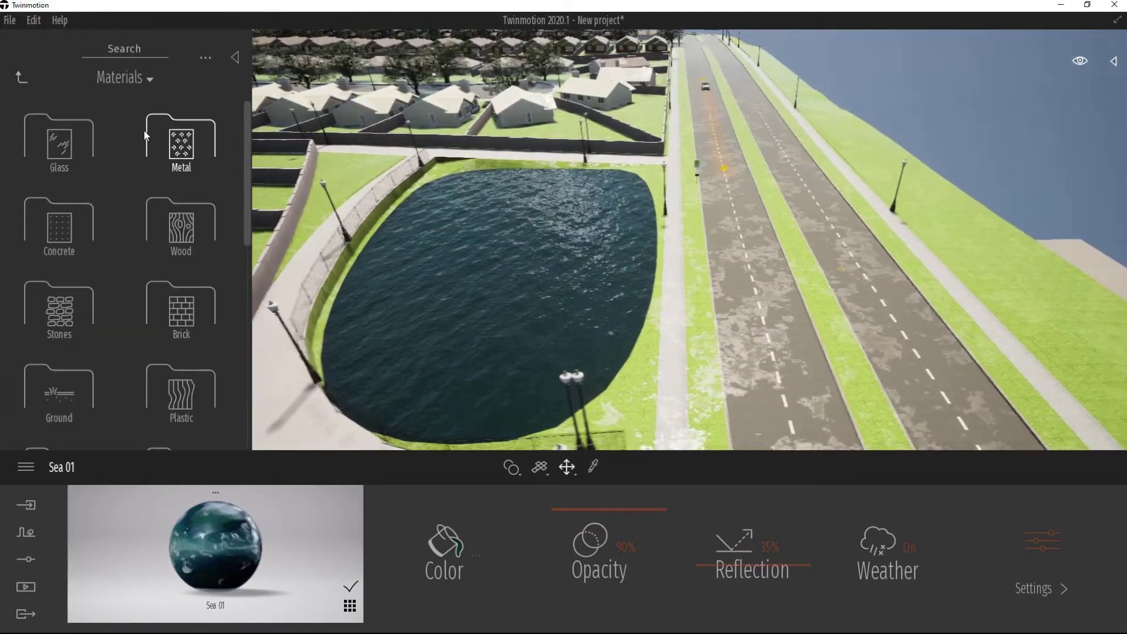
pyautogui.click(179, 154)
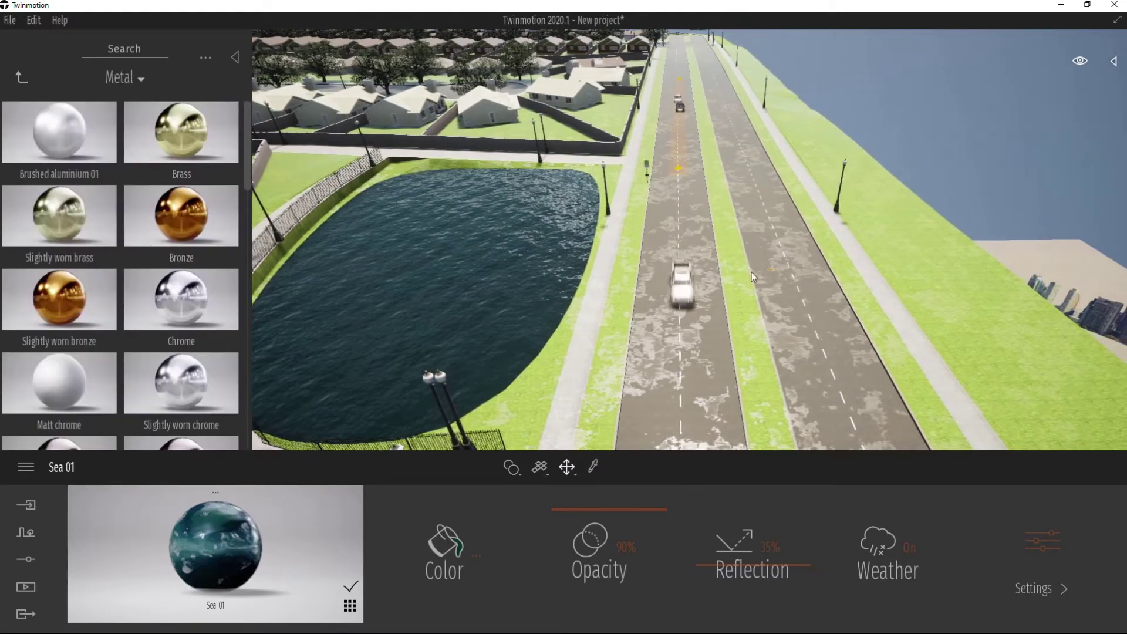
pyautogui.moveTo(240, 222)
pyautogui.moveTo(241, 222); pyautogui.dragTo(638, 260)
pyautogui.scroll(3, 704, 256)
pyautogui.scroll(-4, 721, 276)
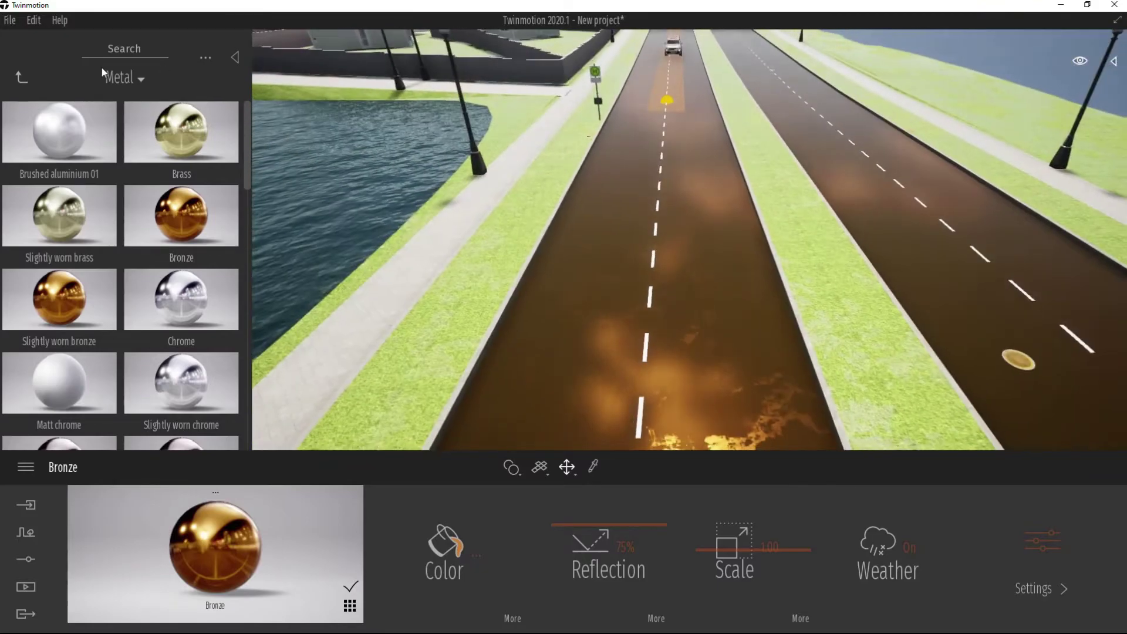
# Look through the material categories in the library, from Glass and Metal down to Water, Translucent and Modeling
pyautogui.click(21, 77)
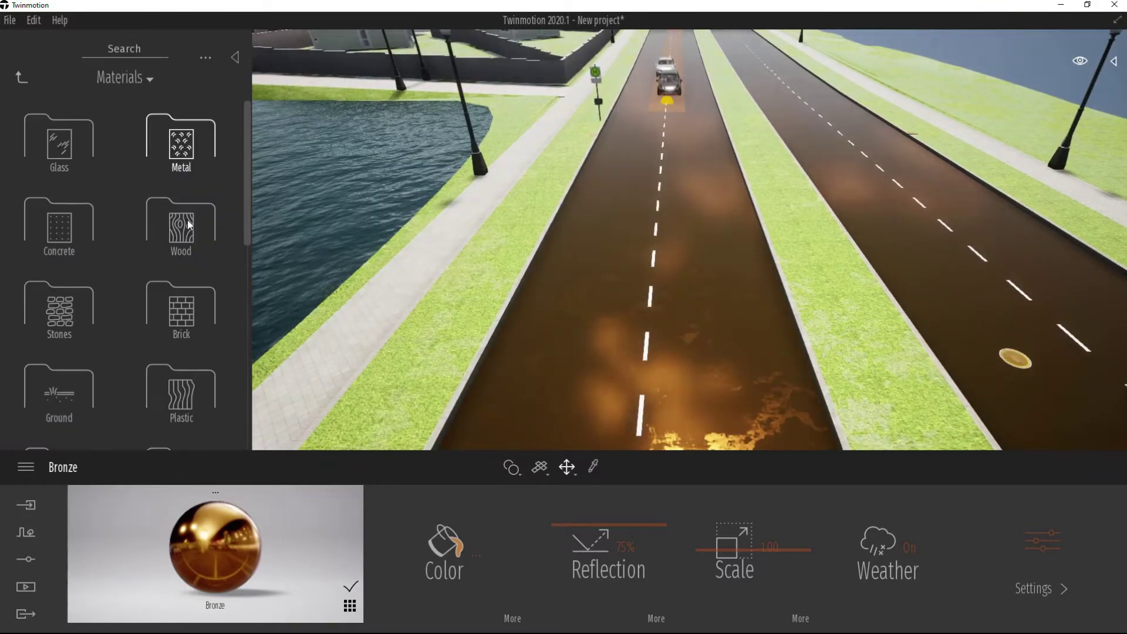
pyautogui.scroll(-4, 146, 289)
pyautogui.scroll(-5, 147, 289)
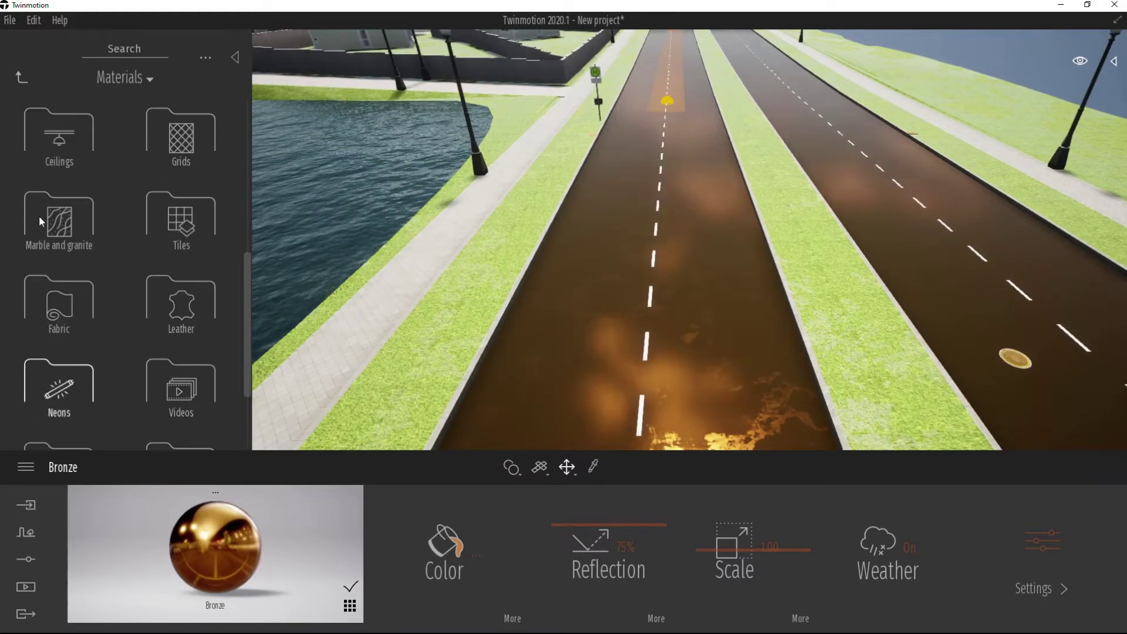
pyautogui.click(49, 217)
pyautogui.click(21, 76)
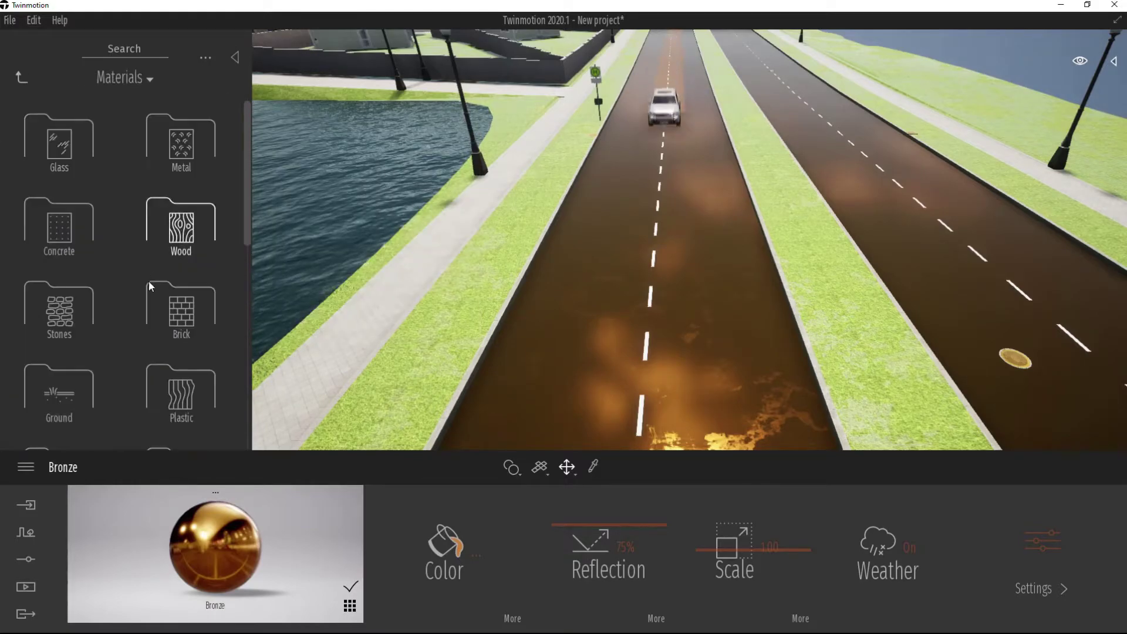
pyautogui.scroll(-5, 169, 352)
pyautogui.scroll(-5, 117, 382)
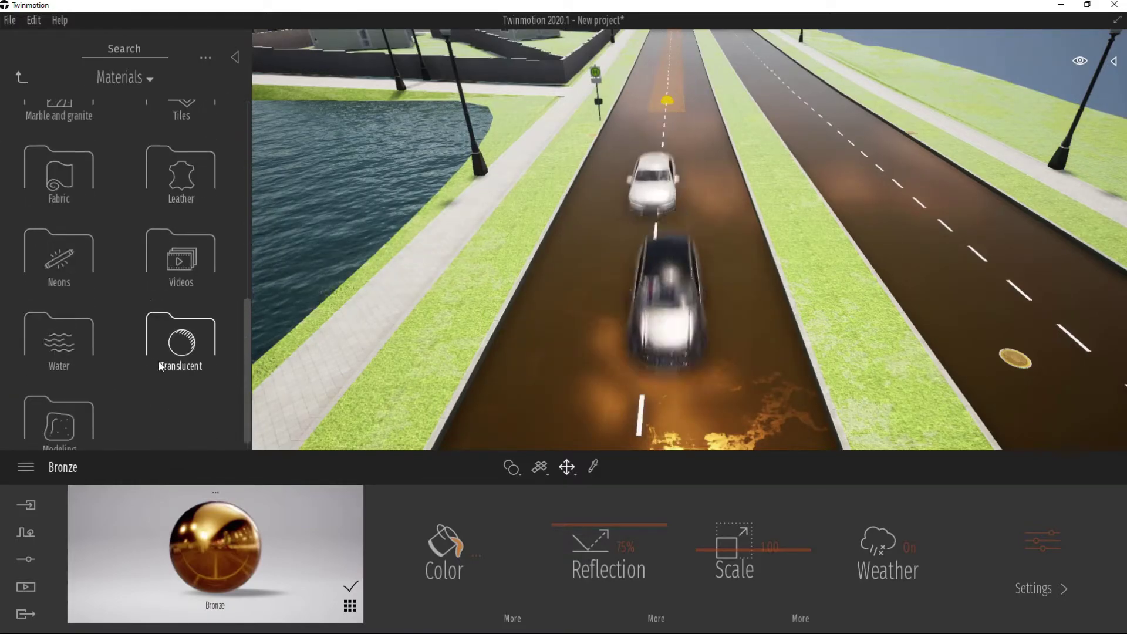
pyautogui.scroll(5, 135, 264)
pyautogui.scroll(5, 117, 182)
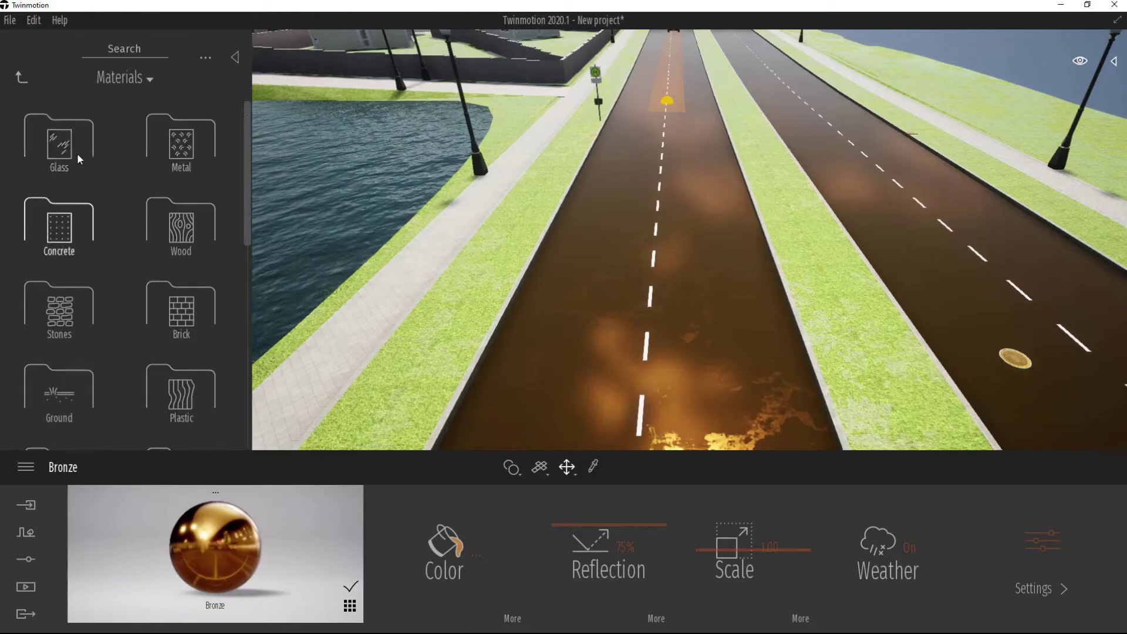
pyautogui.click(24, 78)
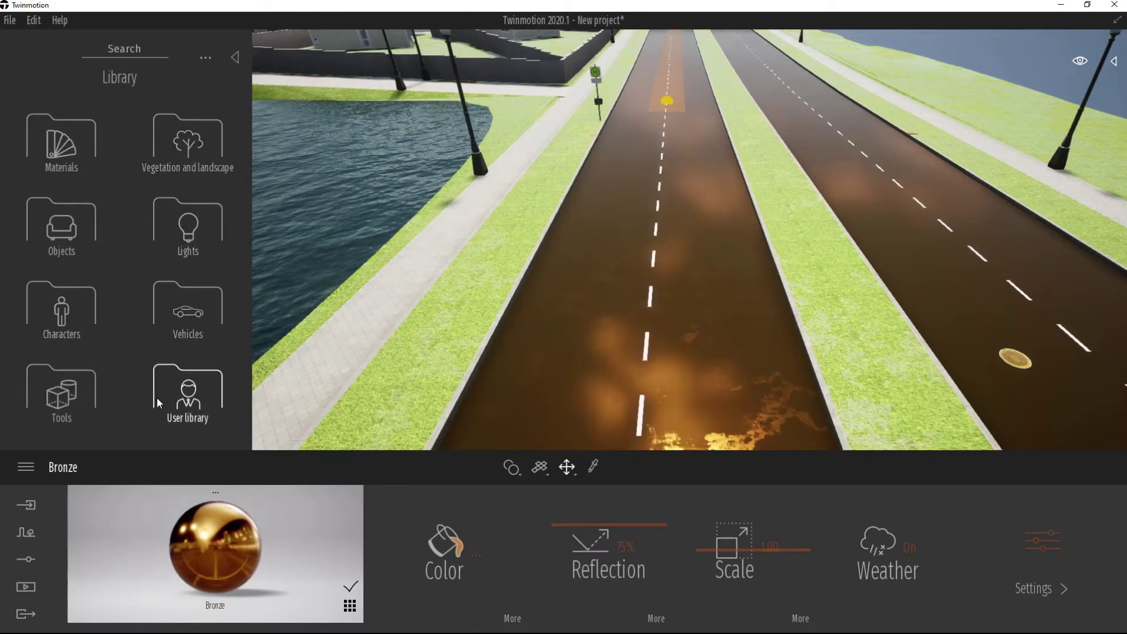
# Apply the Exposed aggregate concrete 01 material from the Concrete category to the sidewalk between the pond and the road
pyautogui.click(69, 155)
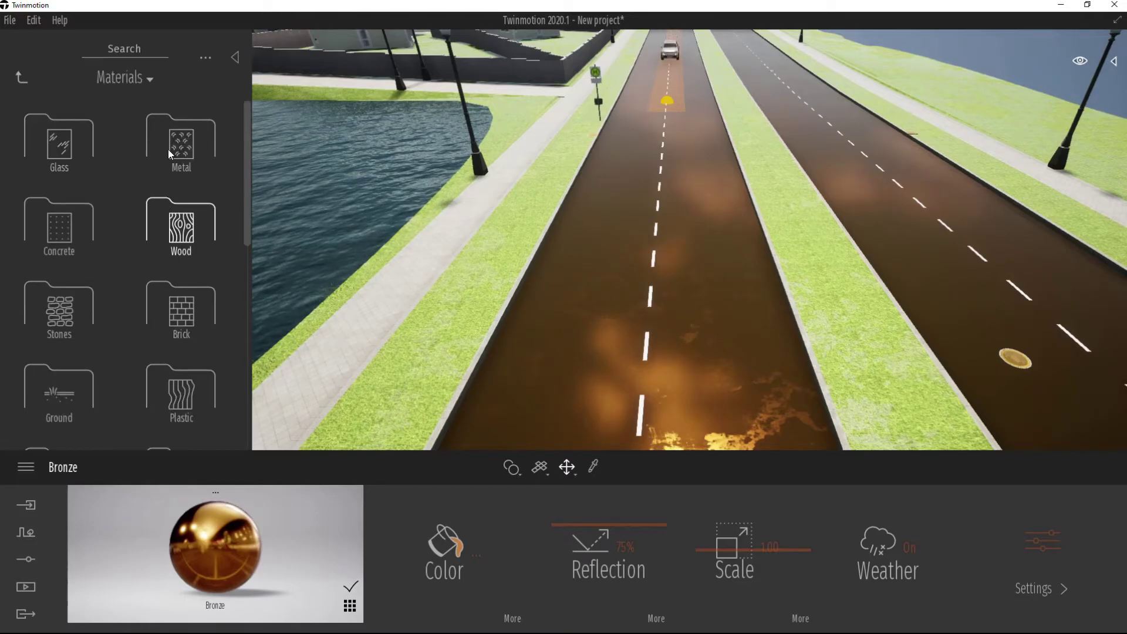
pyautogui.click(59, 229)
pyautogui.scroll(-5, 197, 380)
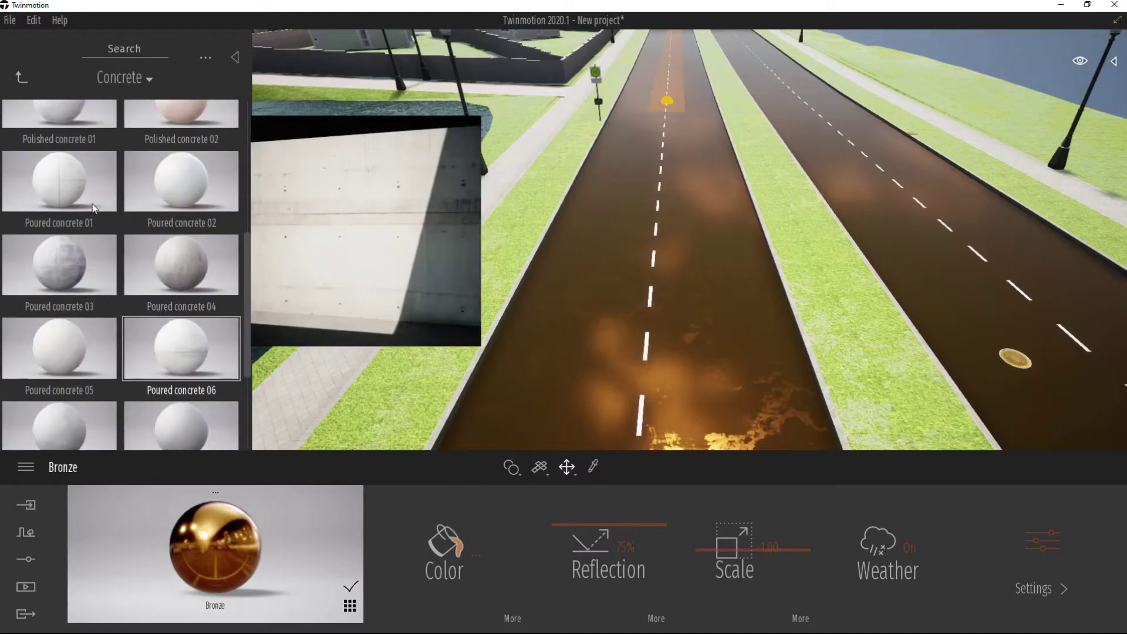
pyautogui.scroll(2, 93, 206)
pyautogui.moveTo(264, 209); pyautogui.dragTo(403, 292)
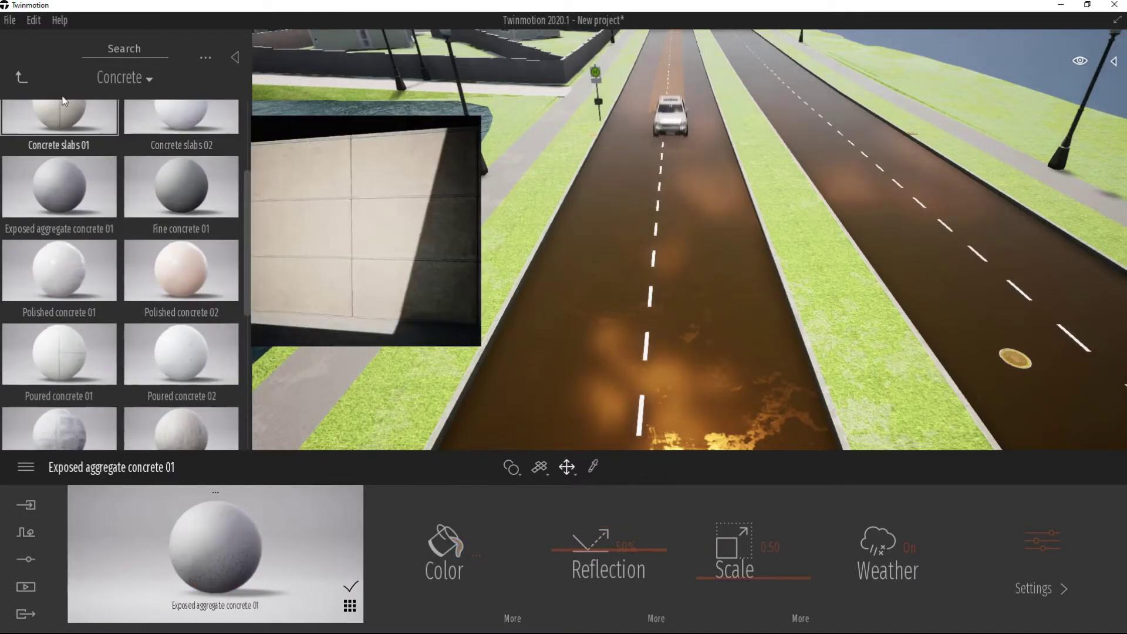
# Replace the bronze road surface with the Asphalt 1 material from the man-made Ground materials
pyautogui.click(21, 77)
pyautogui.scroll(-2, 150, 314)
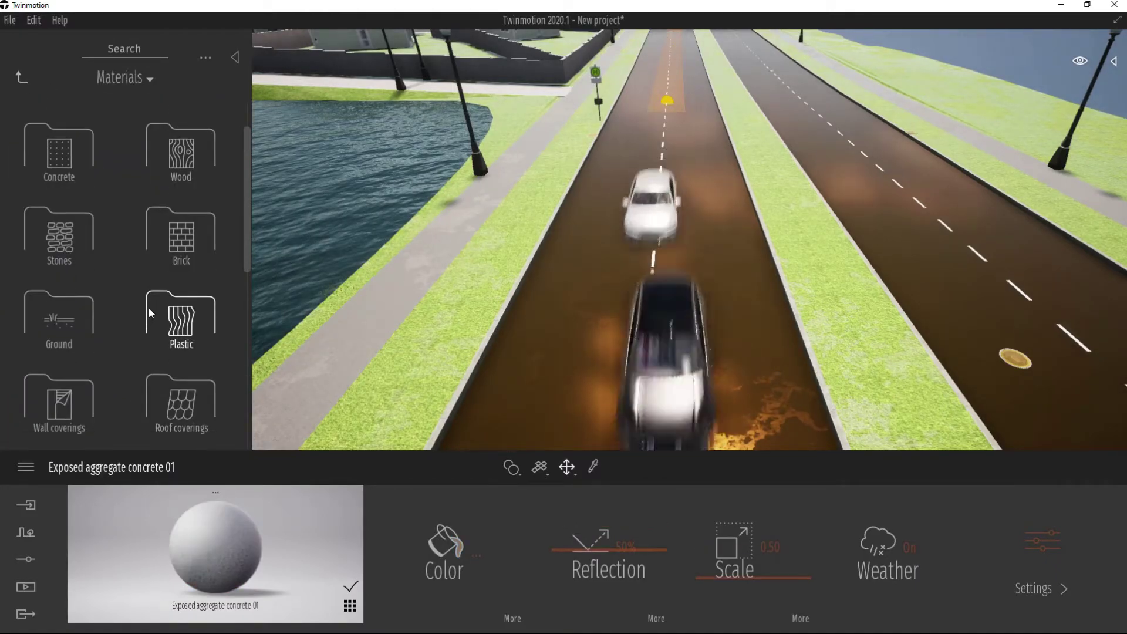
pyautogui.click(54, 276)
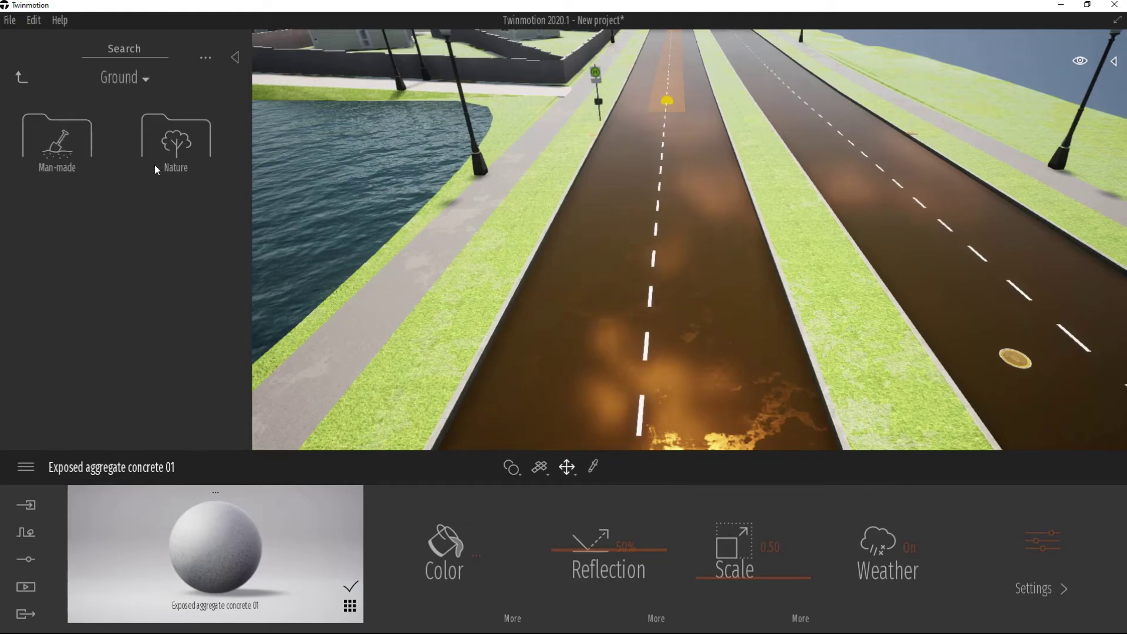
pyautogui.click(59, 147)
pyautogui.moveTo(61, 145); pyautogui.dragTo(671, 207)
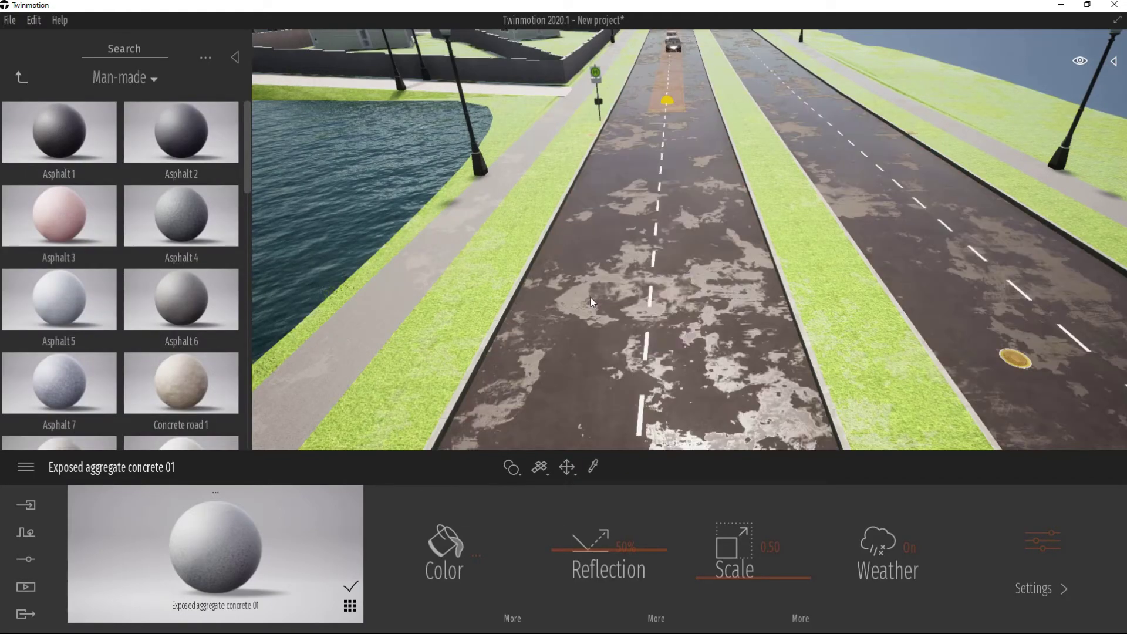
# Apply the Grass 1 material from the Nature ground materials to the wide outer verge and the grass strips along the road
pyautogui.scroll(-5, 669, 202)
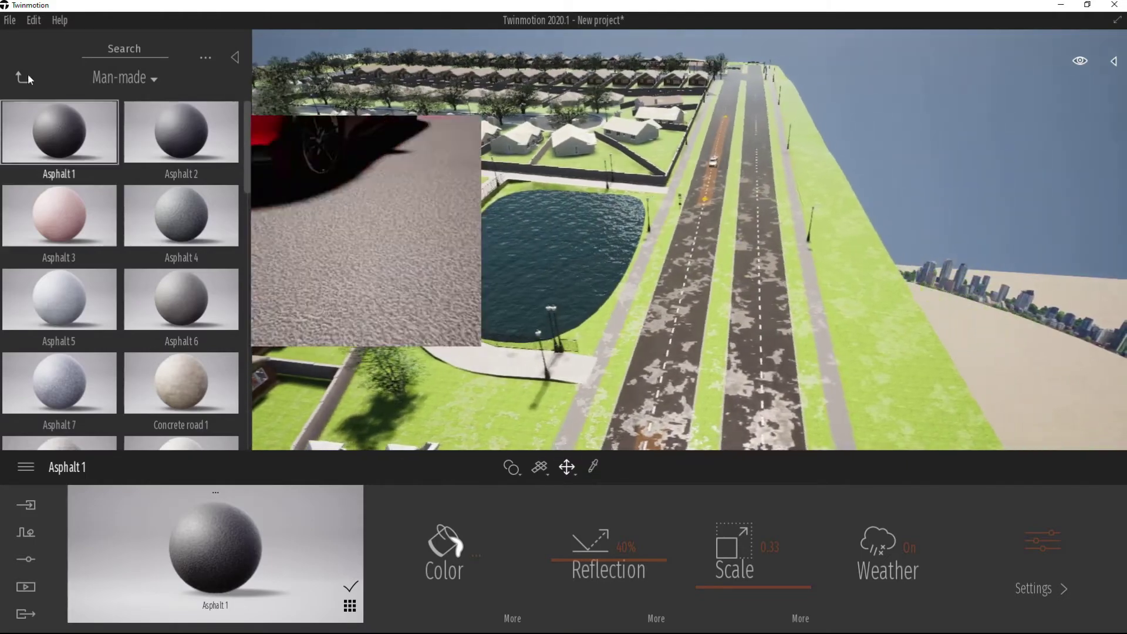
pyautogui.click(22, 77)
pyautogui.click(176, 138)
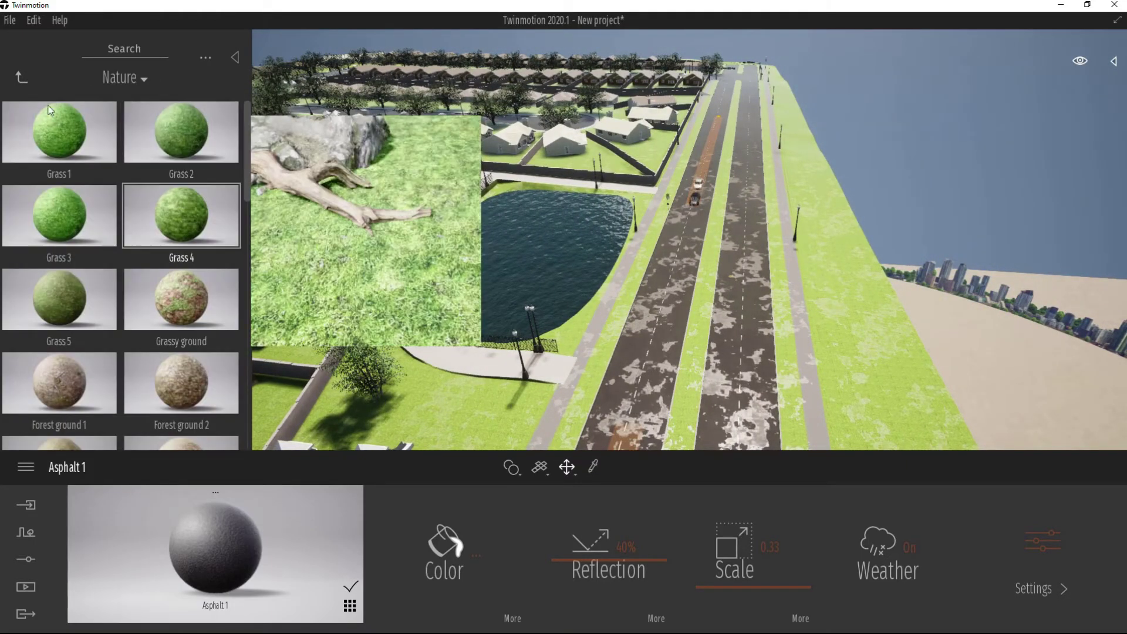
pyautogui.moveTo(59, 131); pyautogui.dragTo(847, 283)
pyautogui.moveTo(69, 126)
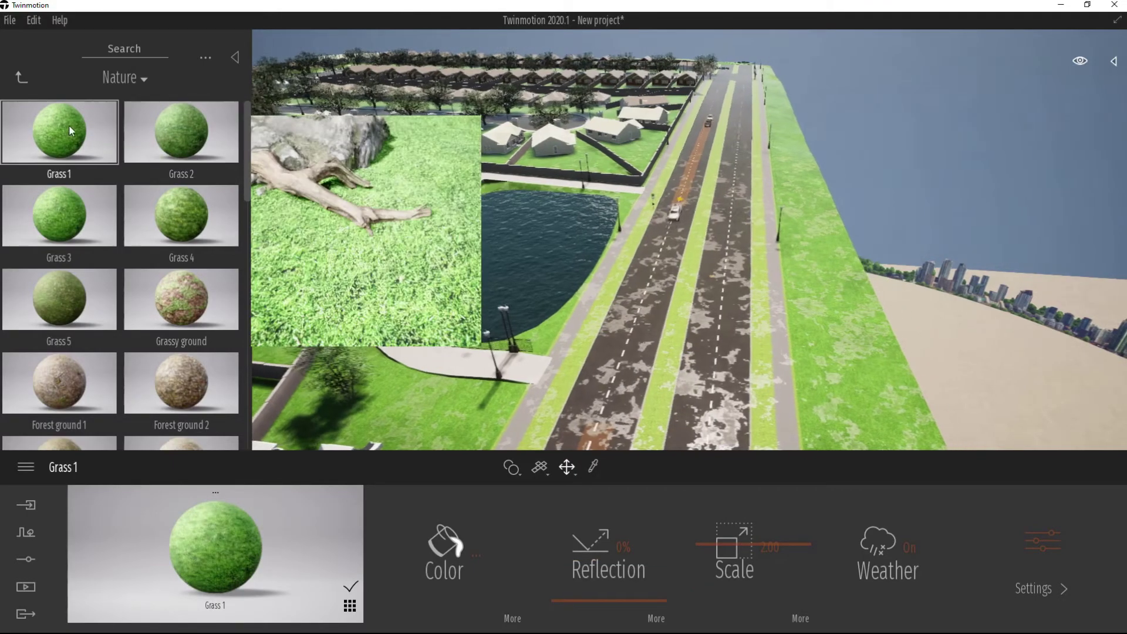
pyautogui.moveTo(69, 125); pyautogui.dragTo(737, 323)
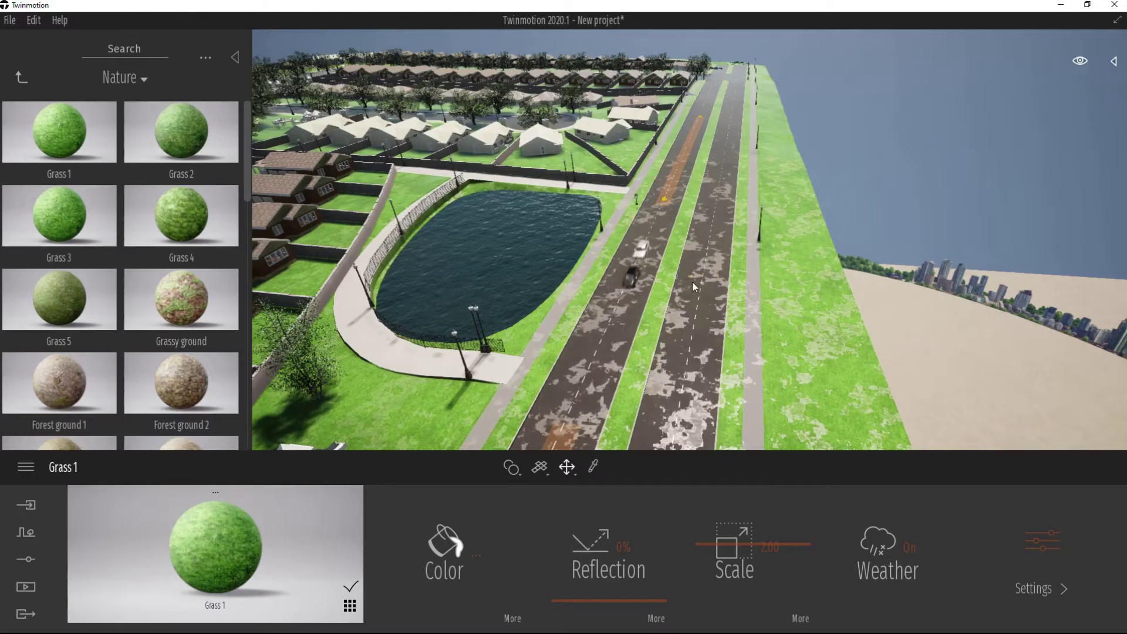
# Fly over the pond, playground, houses and residential street to examine the applied grass and asphalt materials
pyautogui.moveTo(693, 287); pyautogui.dragTo(493, 314, button='right')
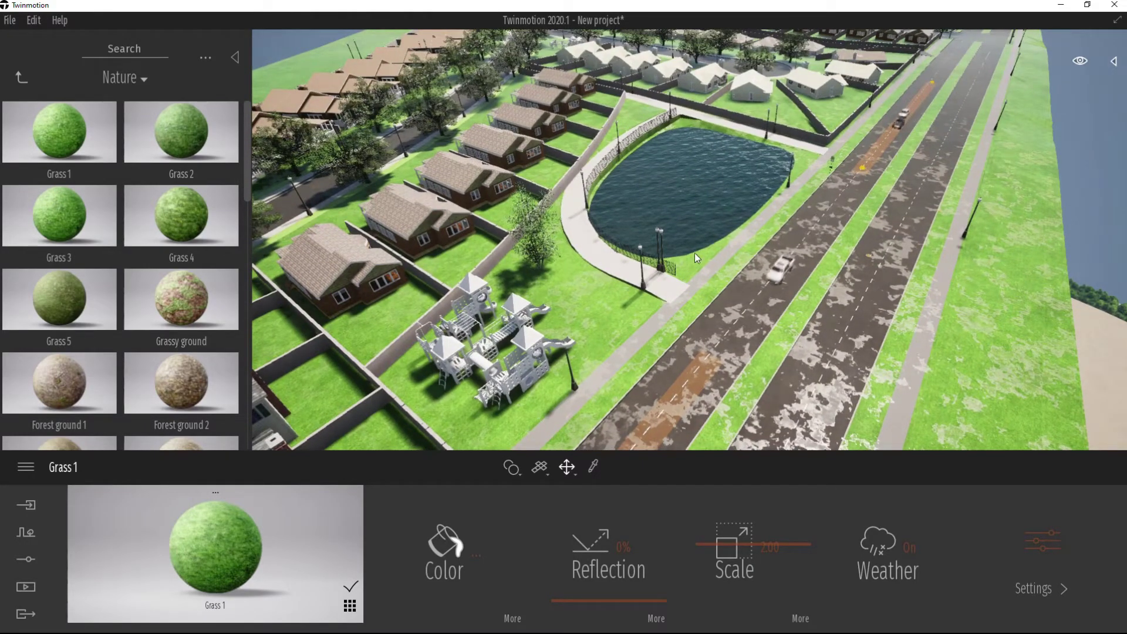
pyautogui.moveTo(502, 207); pyautogui.dragTo(512, 277, button='right')
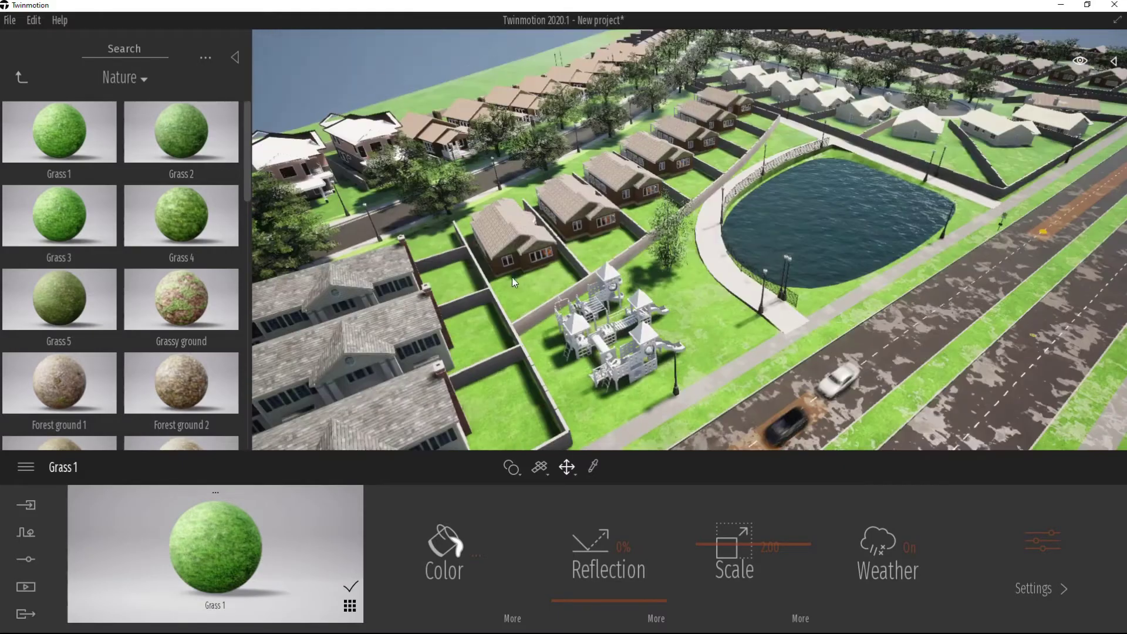
pyautogui.scroll(2, 470, 301)
pyautogui.press('w')
pyautogui.press('a')
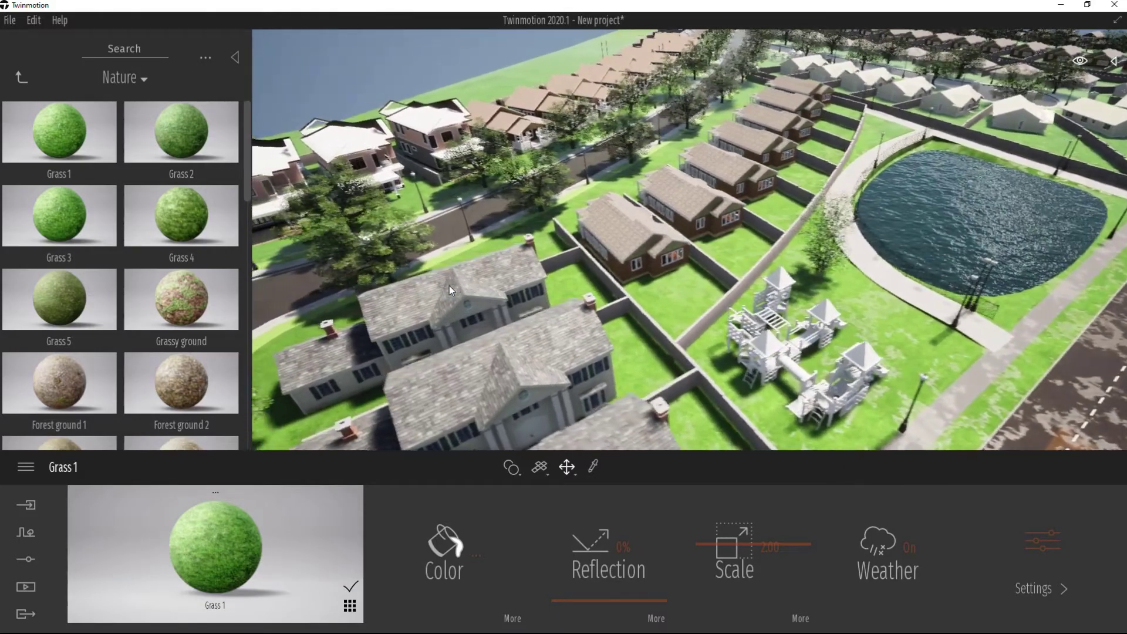
pyautogui.press('a')
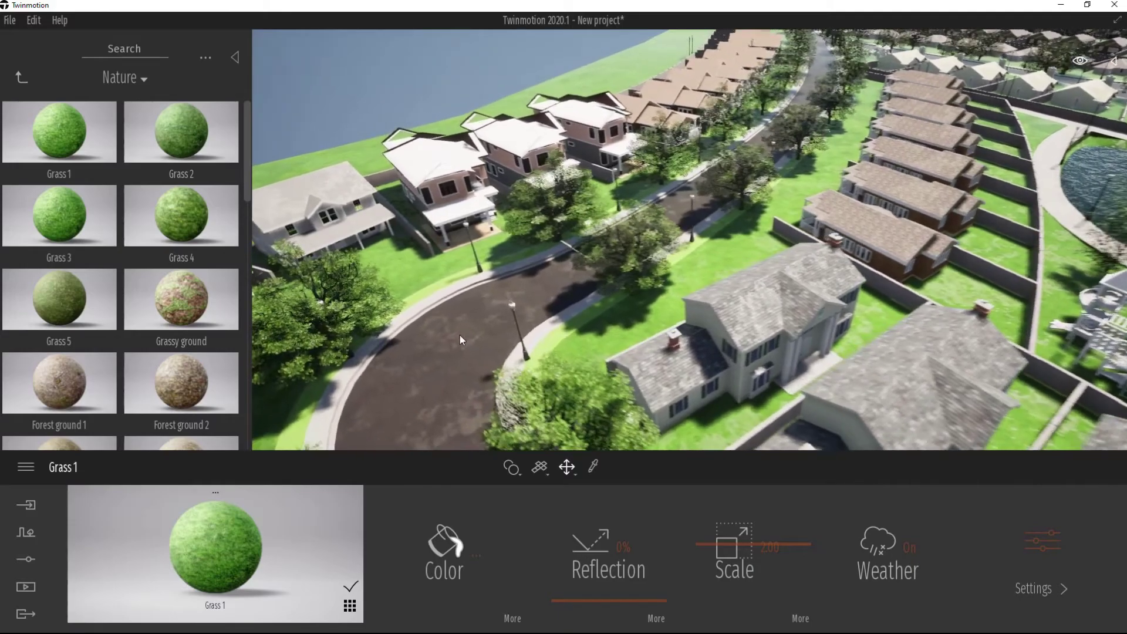
pyautogui.moveTo(460, 336); pyautogui.dragTo(611, 352, button='right')
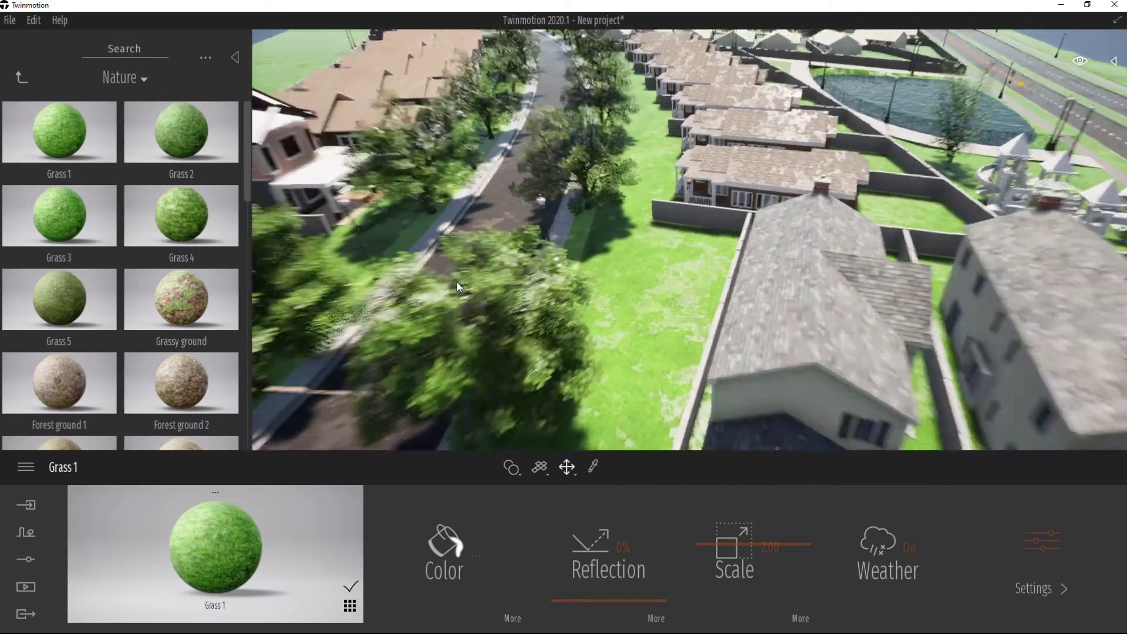
pyautogui.press('w')
pyautogui.press('a')
pyautogui.moveTo(52, 245)
pyautogui.press('a')
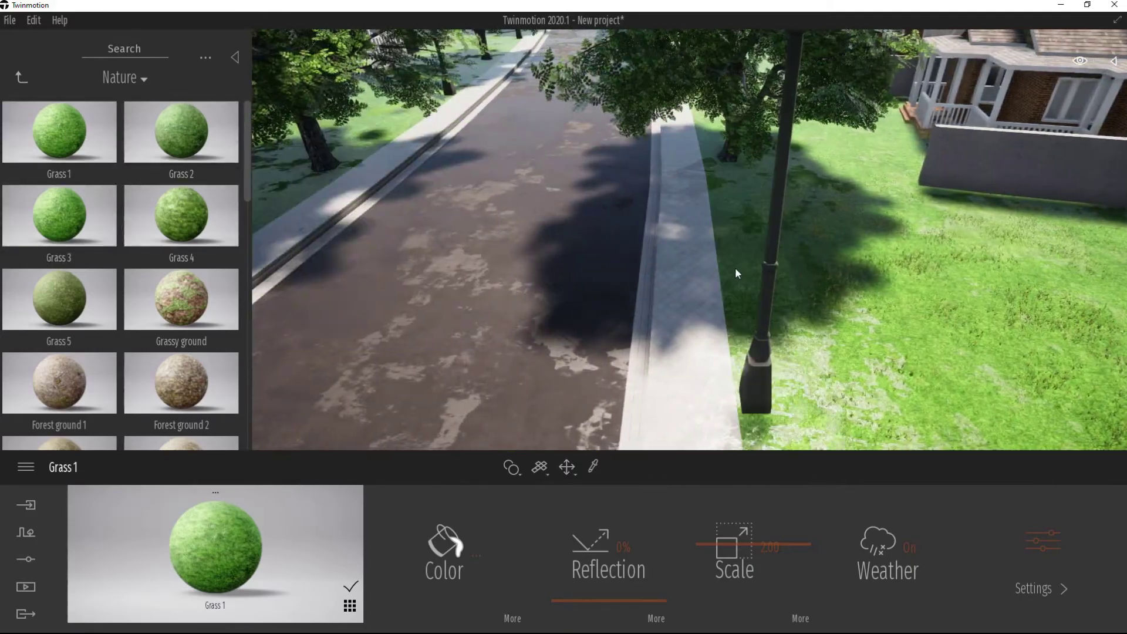
pyautogui.scroll(-5, 761, 266)
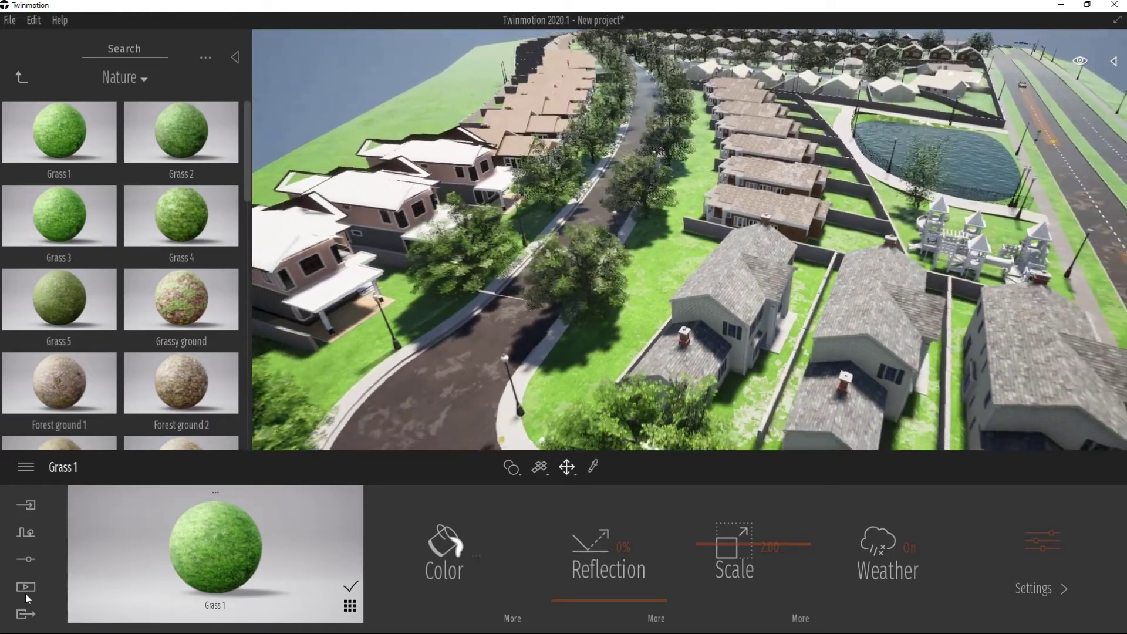
# Open the Media options and pull back to frame the whole subdivision from above
pyautogui.click(26, 587)
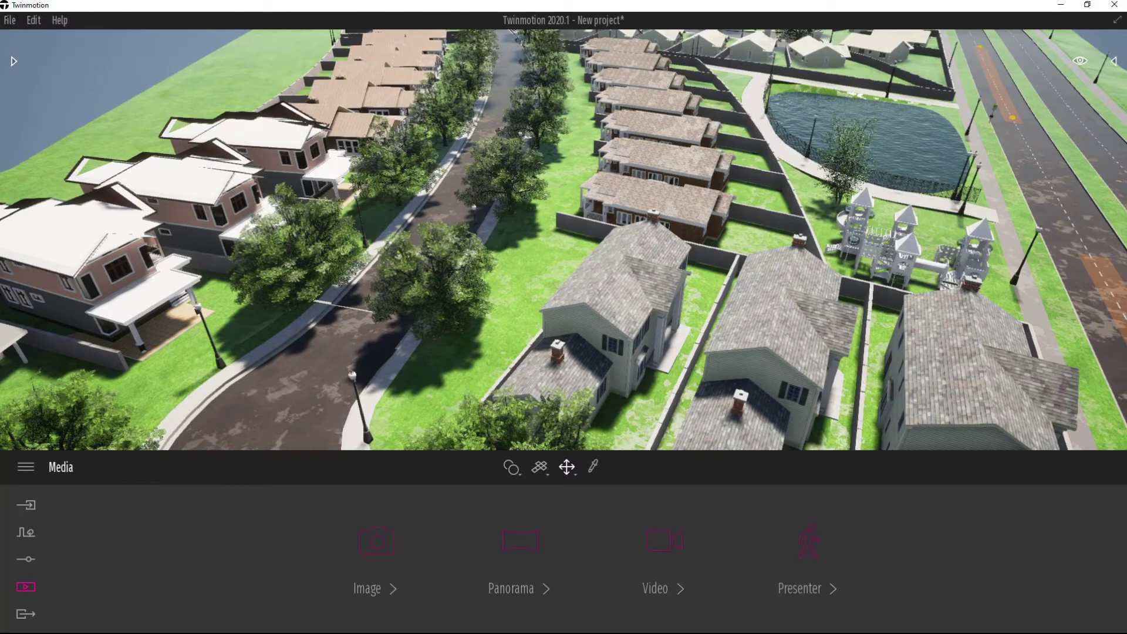
pyautogui.scroll(-5, 363, 389)
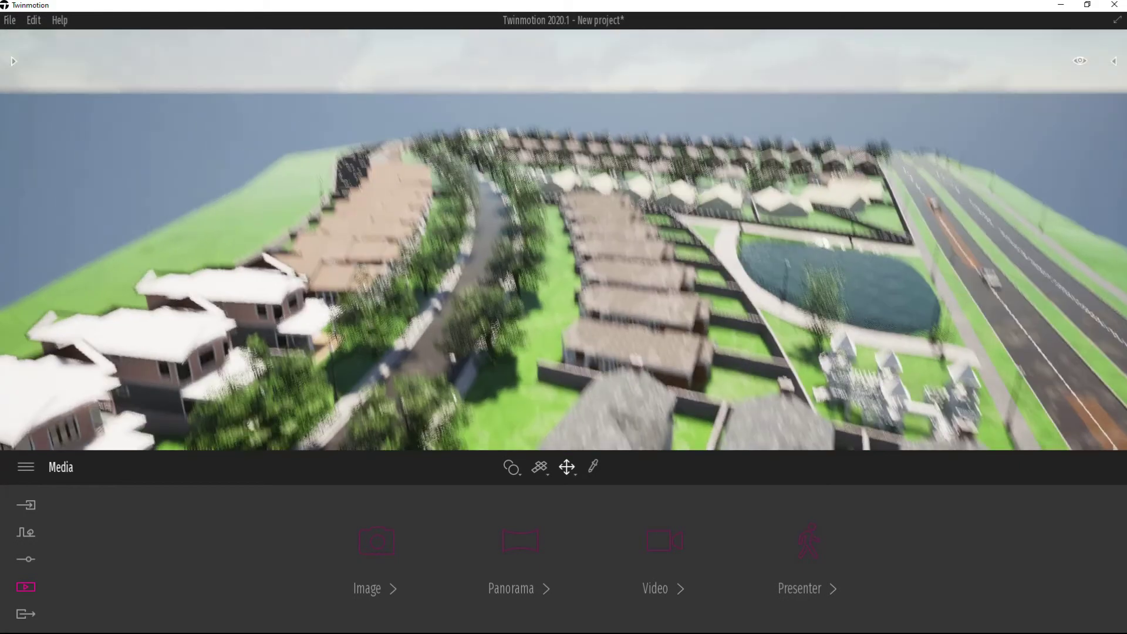